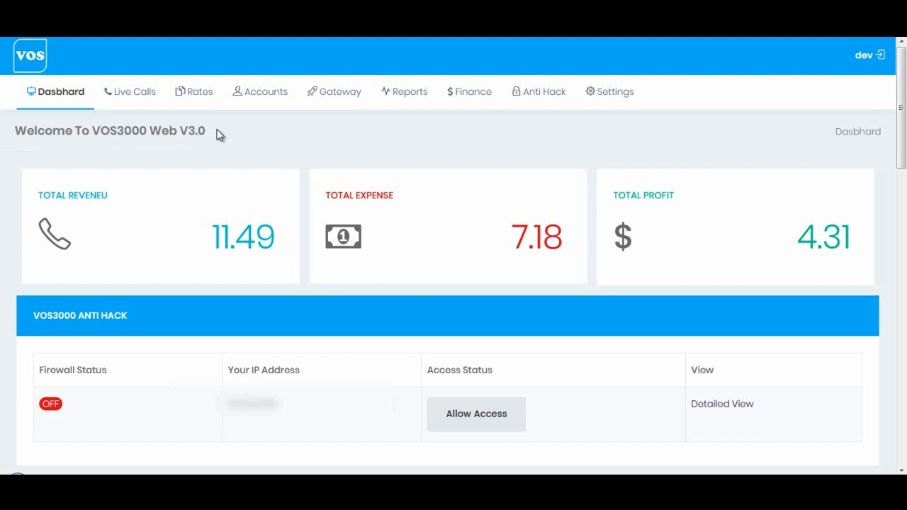
- Open the vendor accounts list and review VendorTest's account ID and usage for today
mouse_move(259, 91)
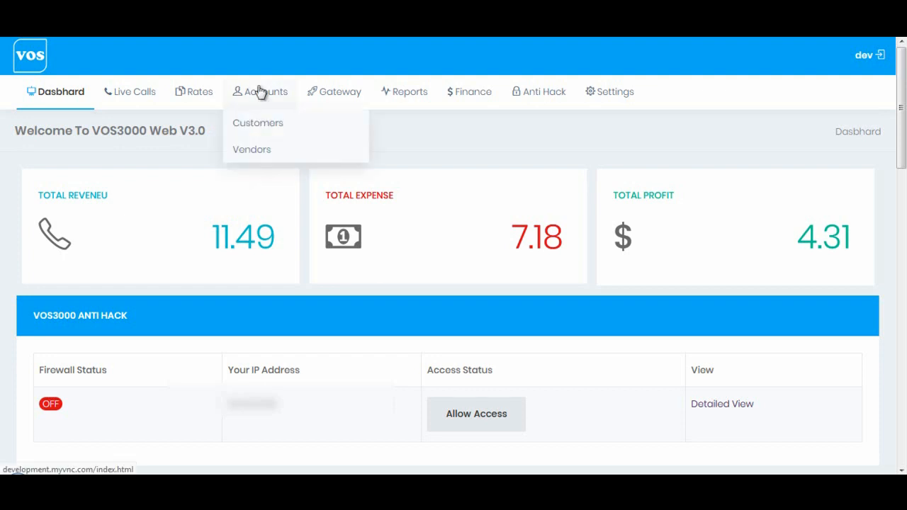
click(285, 152)
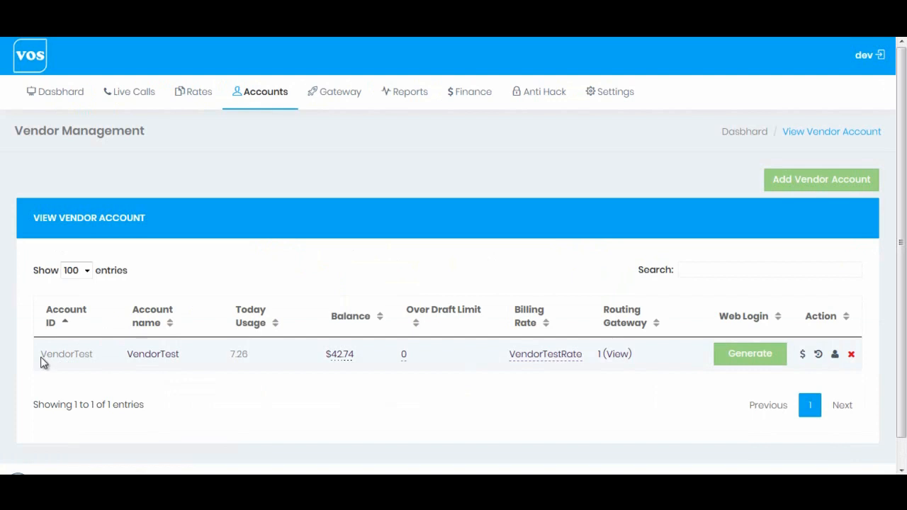
drag(40, 356, 88, 354)
drag(230, 354, 242, 357)
click(244, 356)
- Set the VendorTest account's over draft limit to 500
click(404, 356)
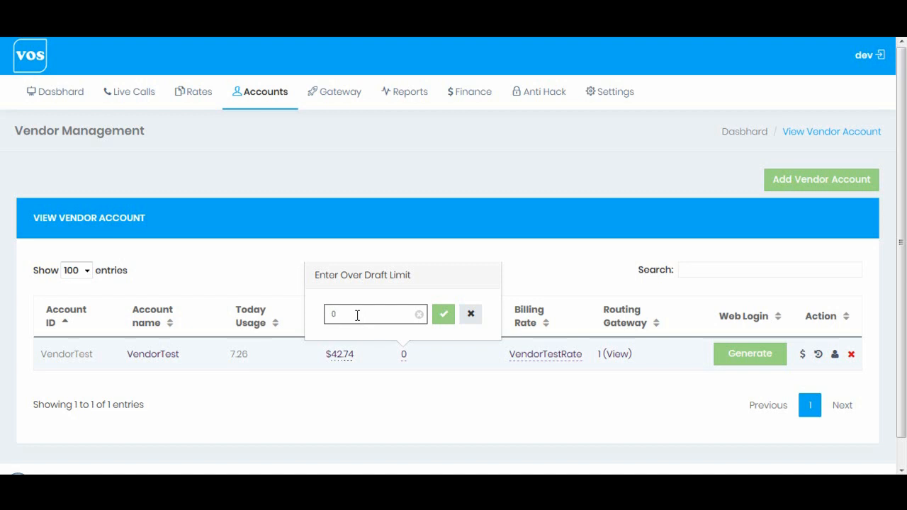
drag(356, 316, 318, 318)
text(500)
drag(381, 312, 333, 317)
click(443, 319)
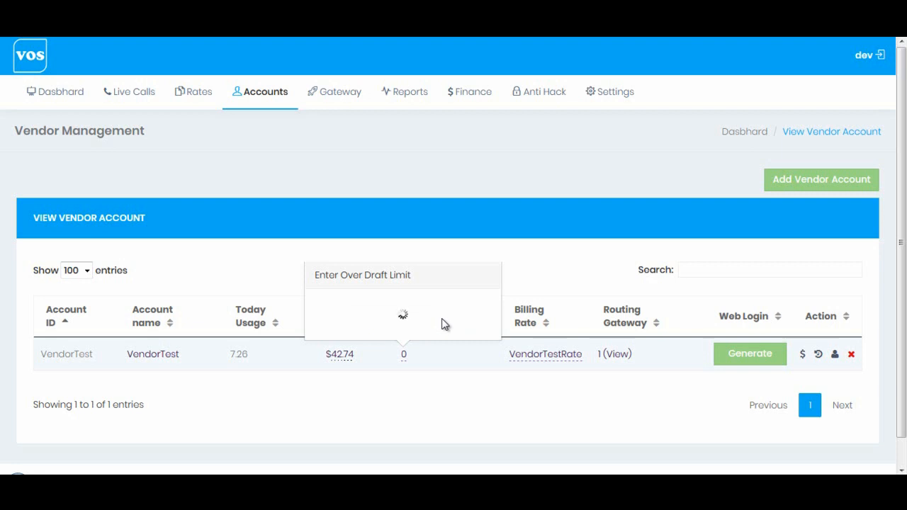
- Compare VendorTest's balance with its over draft limit in the vendor list
drag(326, 359, 358, 360)
click(380, 365)
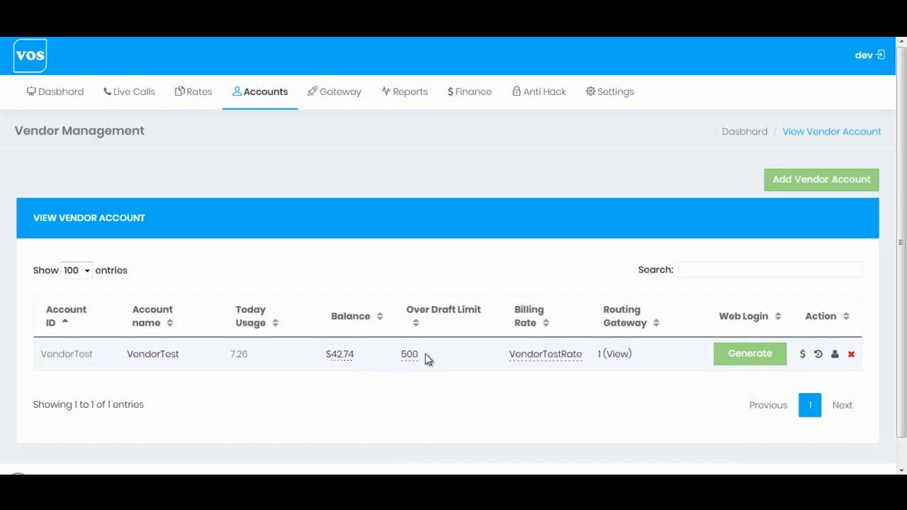
drag(420, 359, 403, 362)
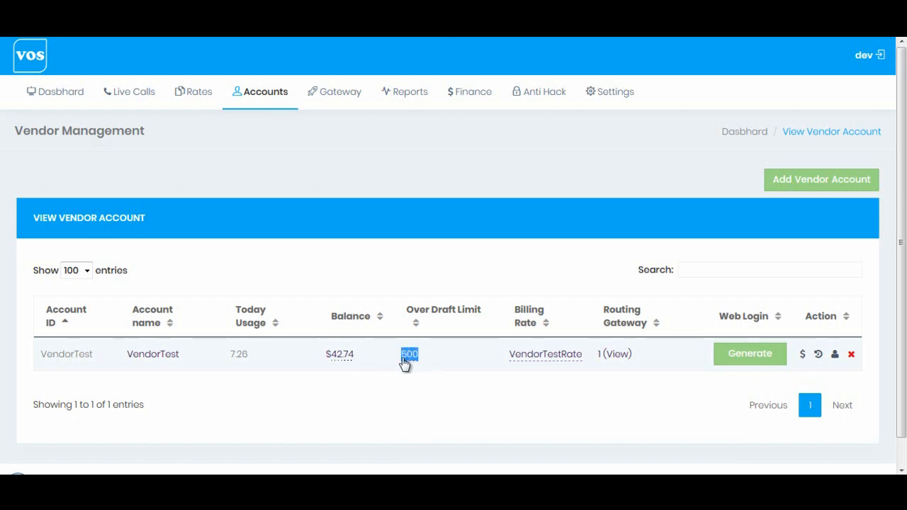
click(360, 358)
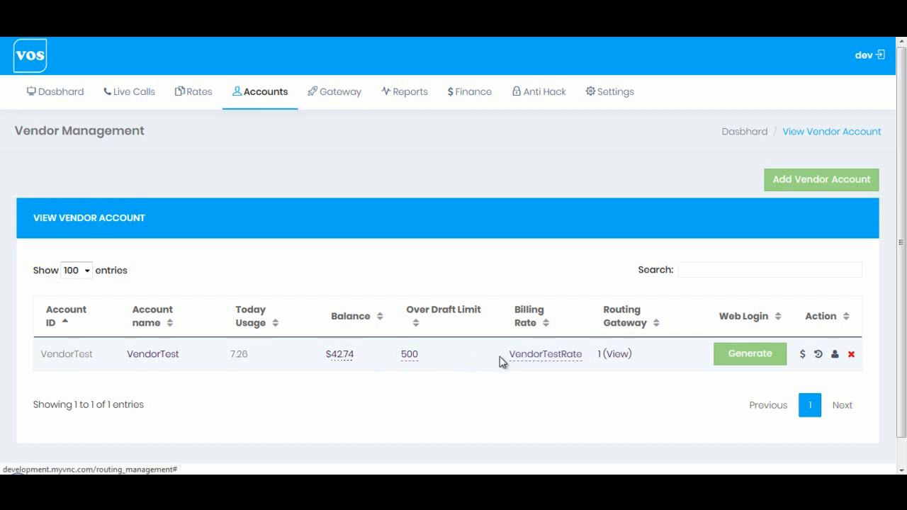
- Look through the billing rate groups available for VendorTest and cancel without choosing one
click(545, 356)
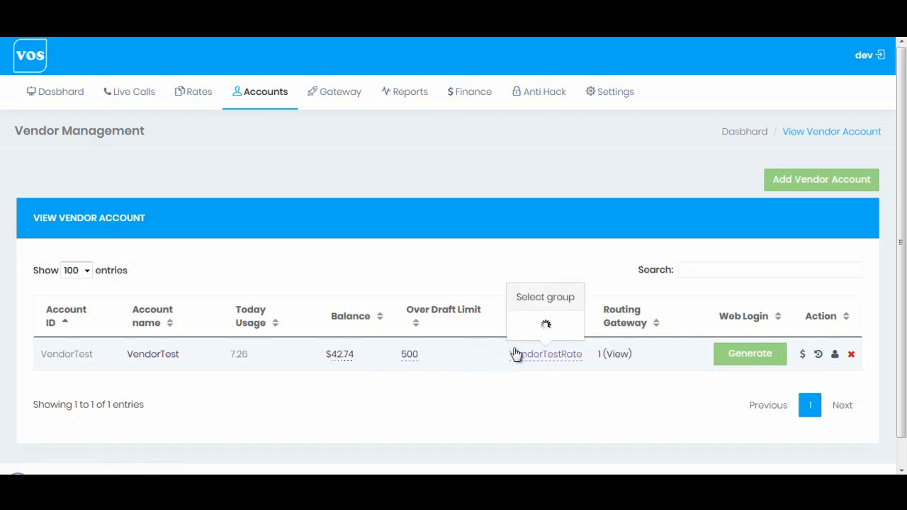
click(525, 320)
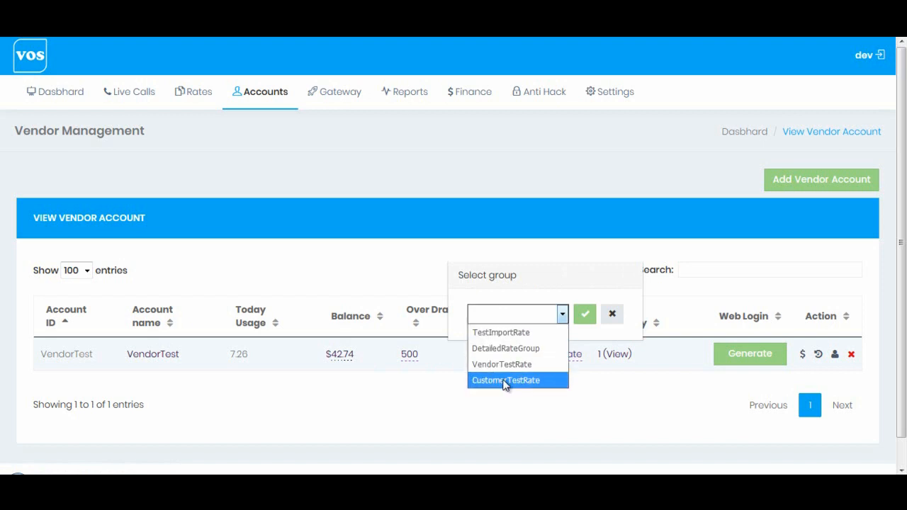
click(541, 291)
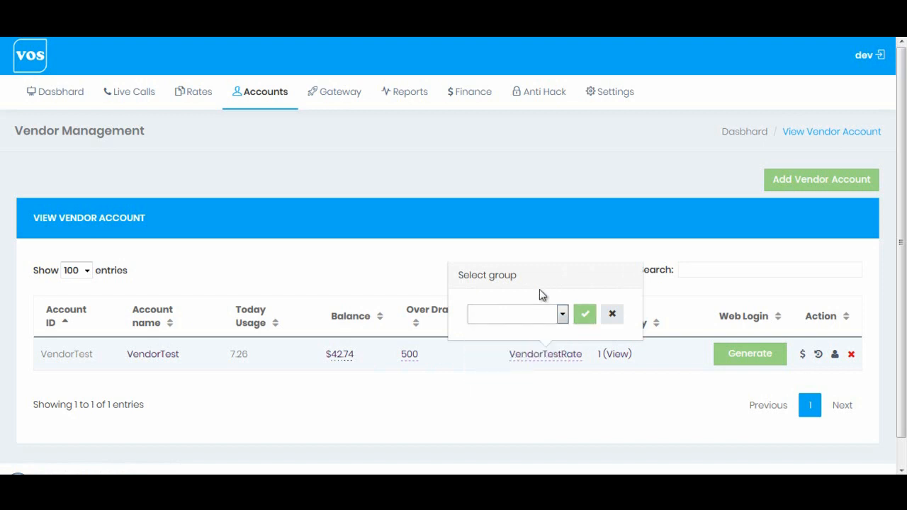
click(612, 314)
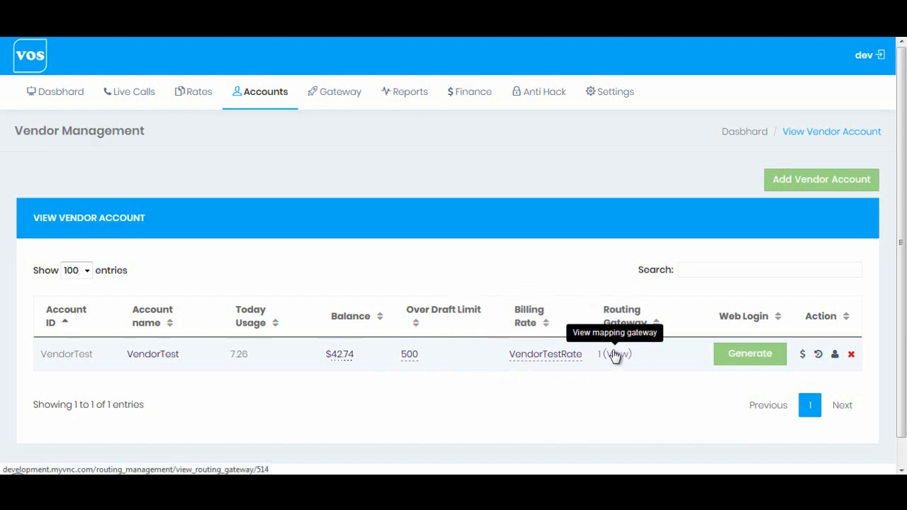
- Open the routing gateways mapped to VendorTest and check the vendor account they belong to
click(609, 355)
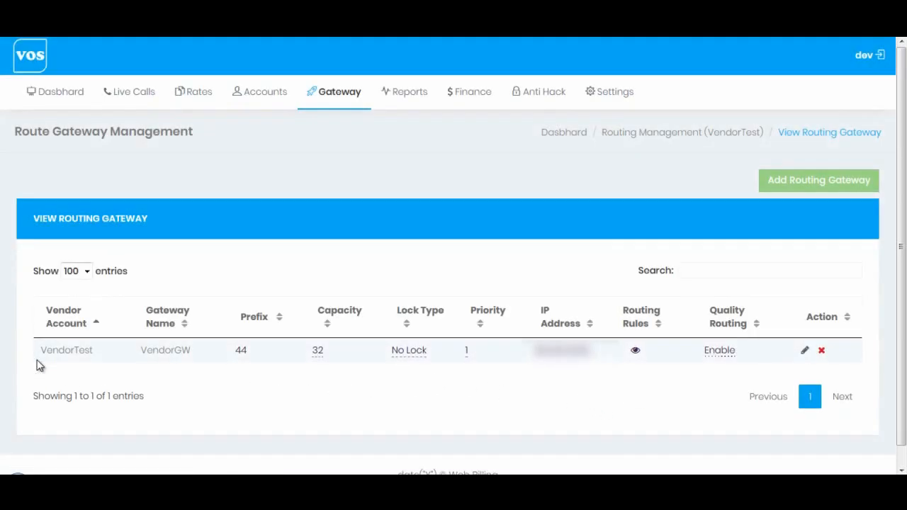
drag(42, 352, 97, 354)
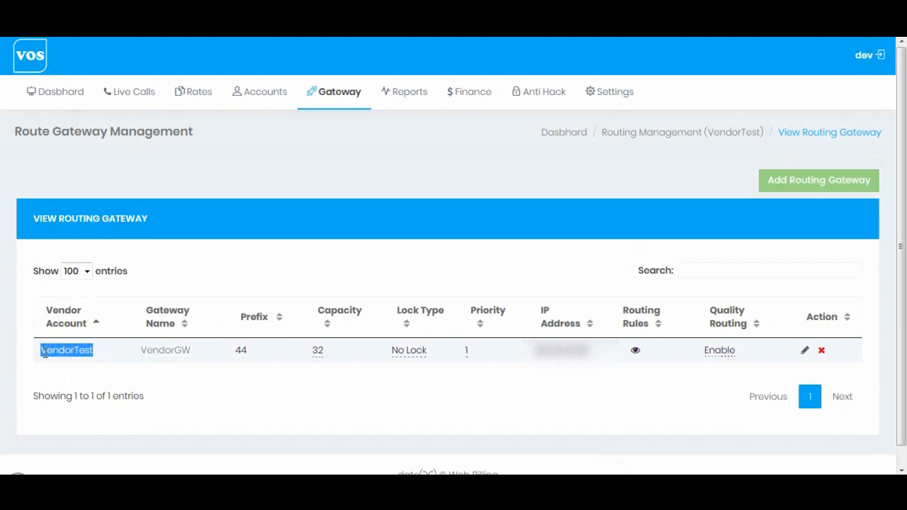
drag(42, 350, 93, 346)
- Add 001 as a second, comma-separated prefix after 44 in VendorGW's prefix settings
click(241, 352)
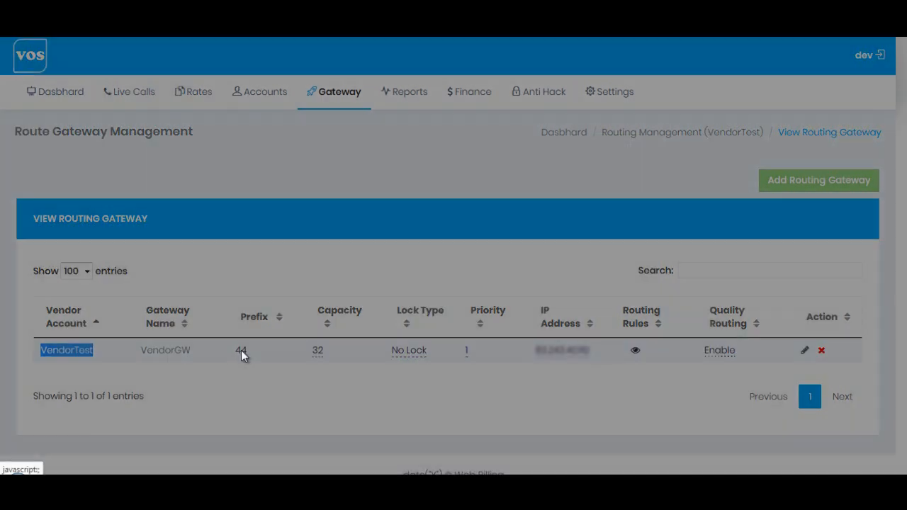
click(287, 149)
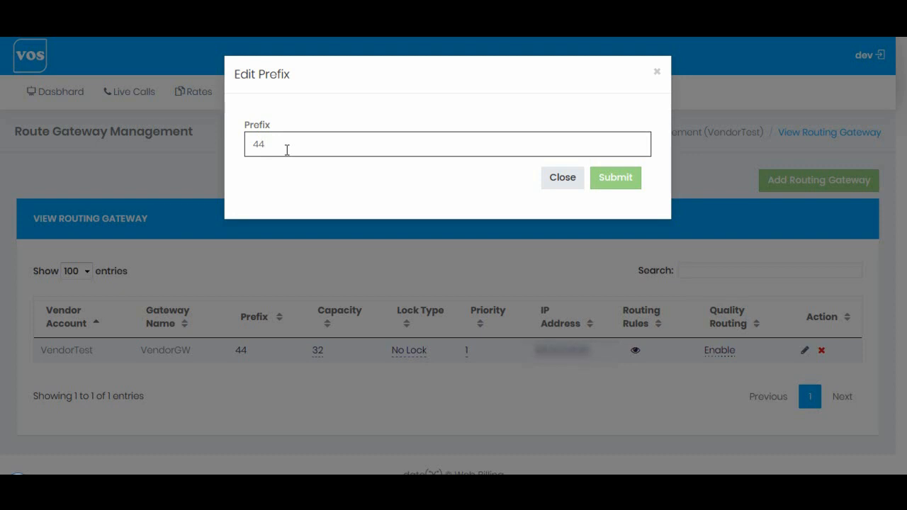
text(,00)
key(shift+Right)
key(shift+Right)
key(shift+Right)
click(279, 145)
key(shift+Left)
key(shift+Left)
key(shift+Left)
click(284, 144)
drag(267, 145, 279, 145)
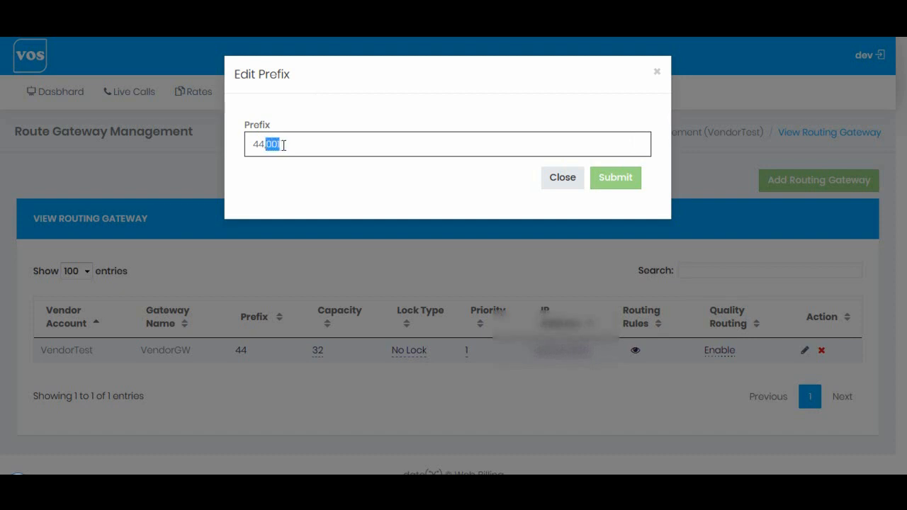
click(291, 142)
drag(253, 144, 264, 144)
click(266, 145)
- Try to add 0061 as a third comma-separated prefix for VendorGW
text(,443)
shift+click(285, 144)
key(shift+Left)
text(0061)
drag(292, 144, 281, 144)
click(294, 144)
drag(303, 144, 292, 145)
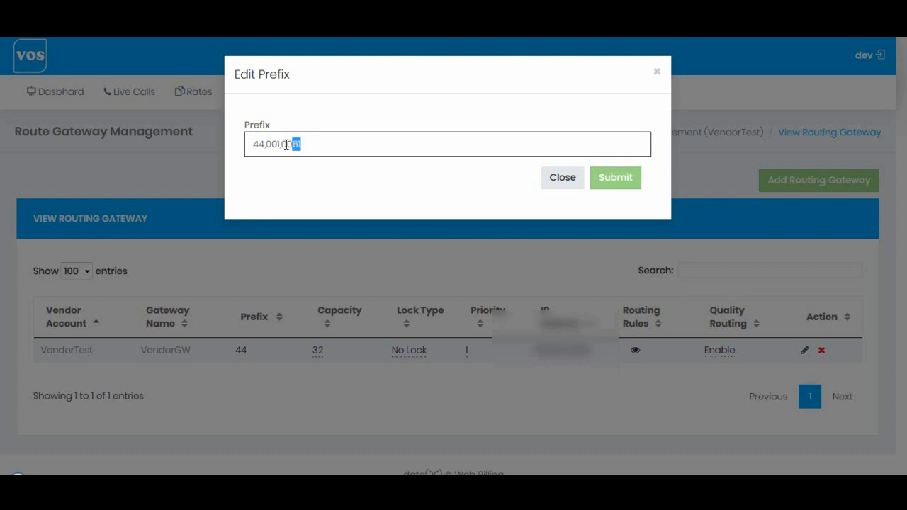
drag(282, 145, 304, 144)
click(316, 144)
- Remove the third prefix and submit VendorGW's prefixes as 44,001
drag(282, 145, 306, 145)
key(BackSpace)
click(618, 179)
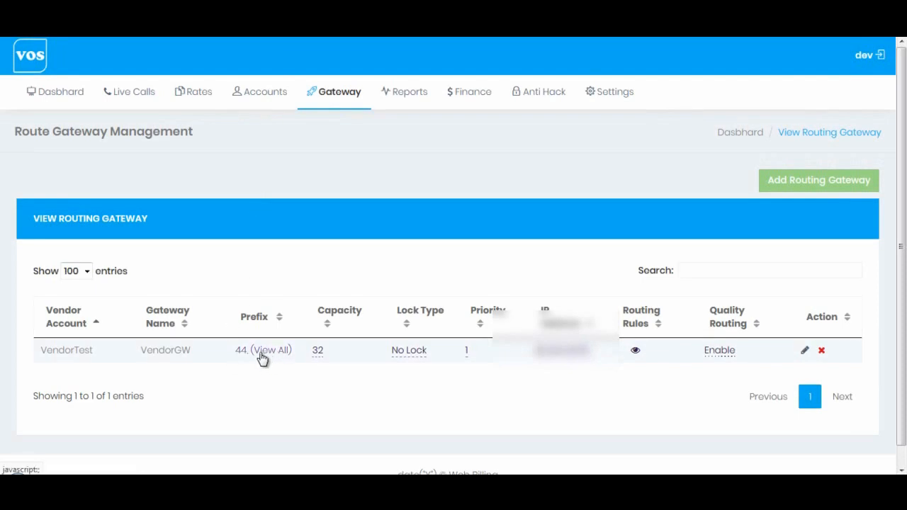
- View all saved prefixes of VendorGW and close the prefix dialog without changes
click(260, 353)
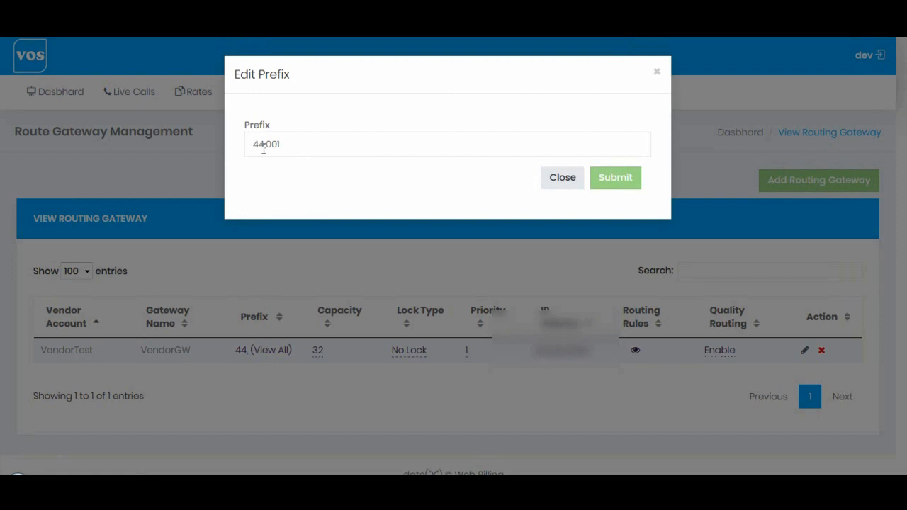
drag(265, 146, 318, 146)
click(331, 145)
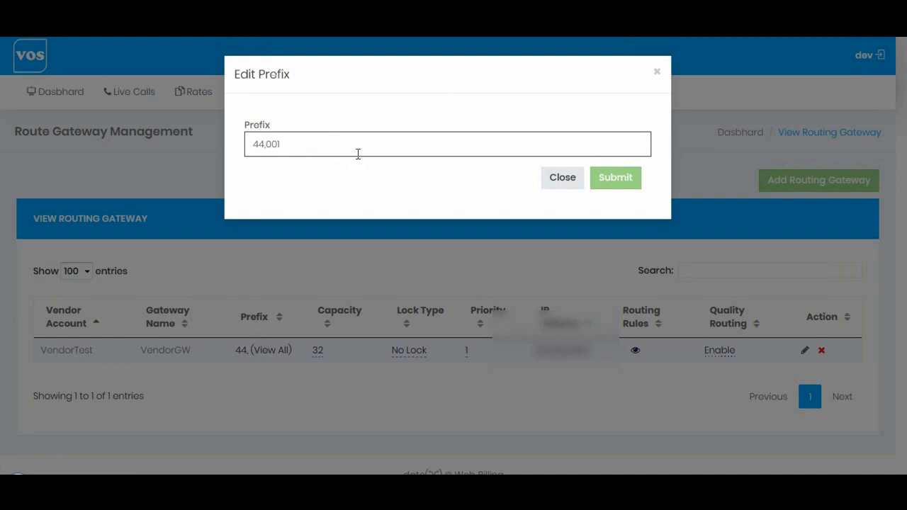
click(569, 182)
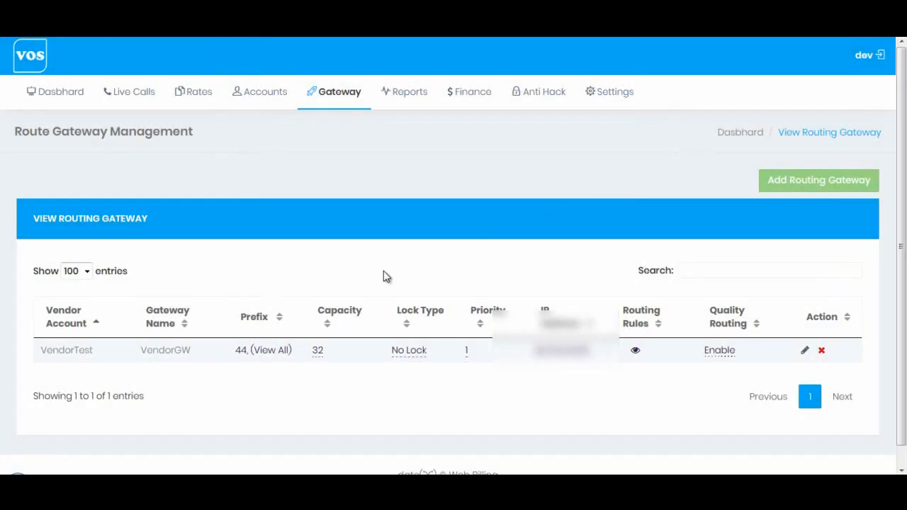
- Set VendorGW's capacity to 64 and check its row in the routing gateway list
click(319, 352)
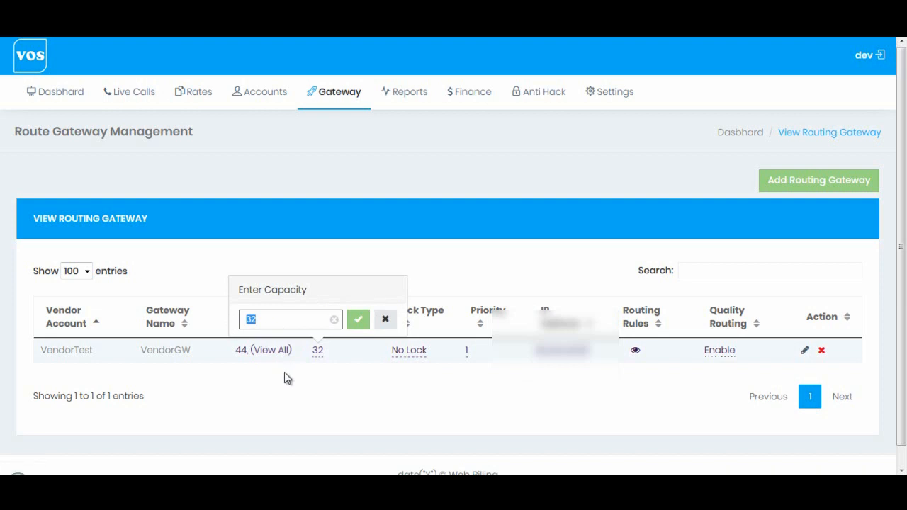
text(64)
click(357, 320)
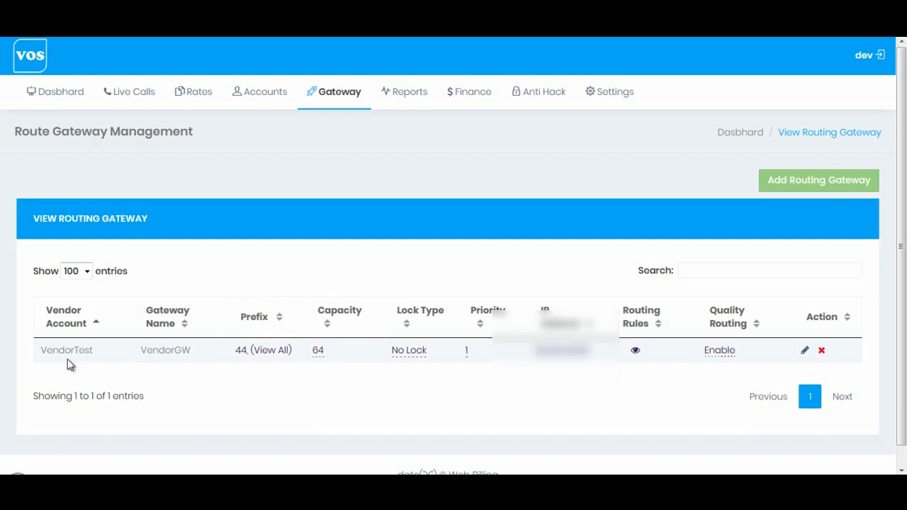
drag(50, 352, 210, 354)
click(210, 354)
- Choose Bar All Calls as VendorGW's lock type and discard the change
click(410, 352)
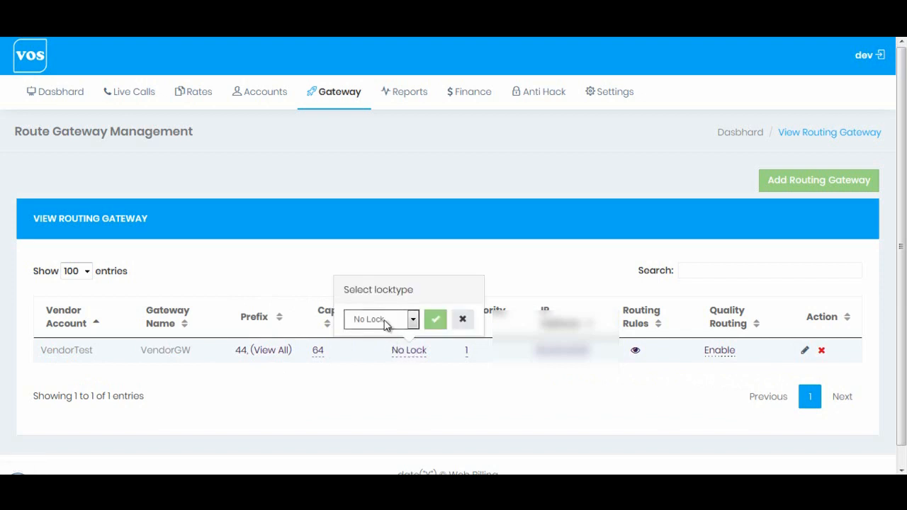
click(386, 322)
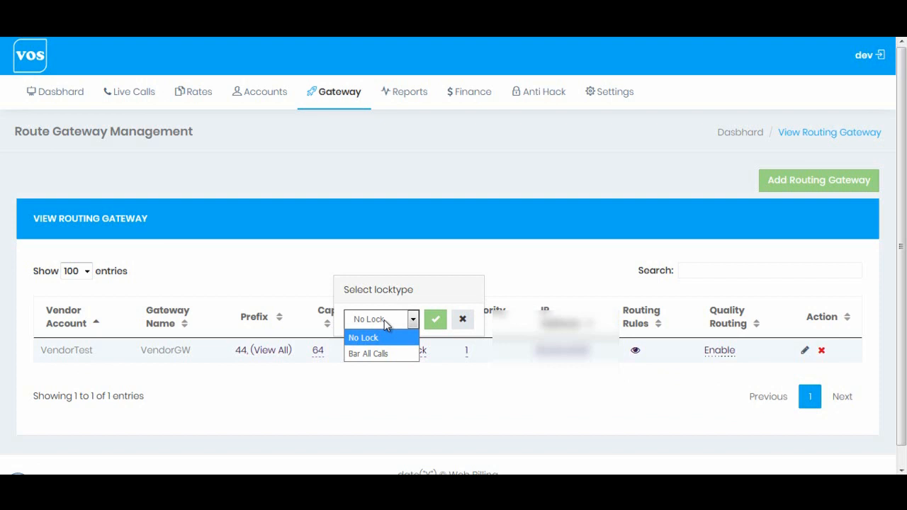
click(358, 354)
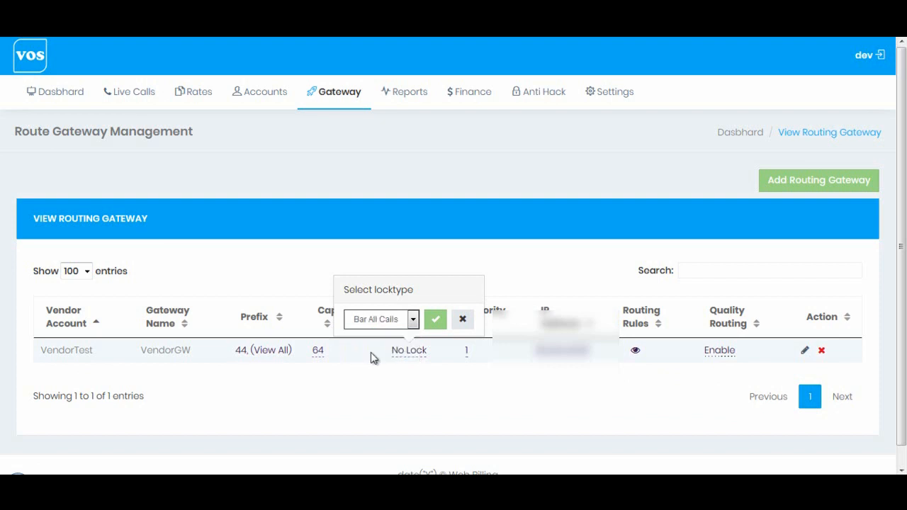
click(462, 321)
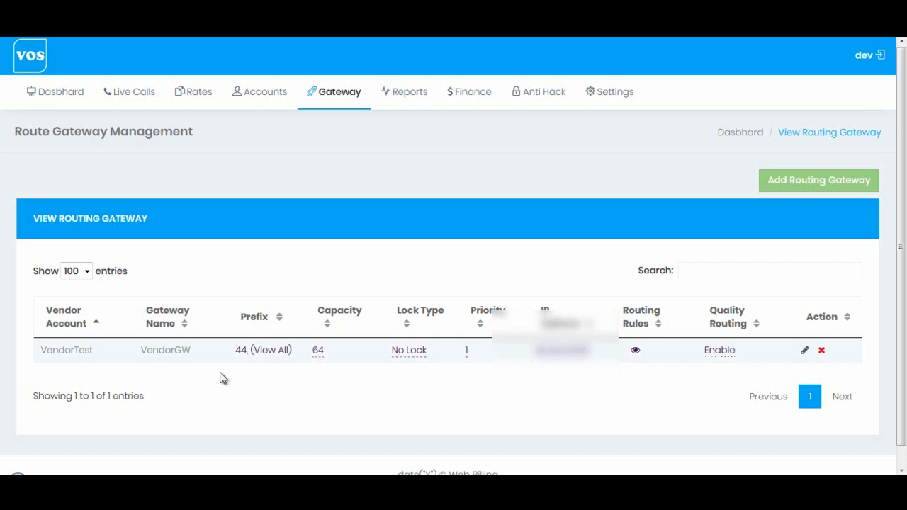
- Check VendorGW's prefix list again and close it without editing
click(258, 352)
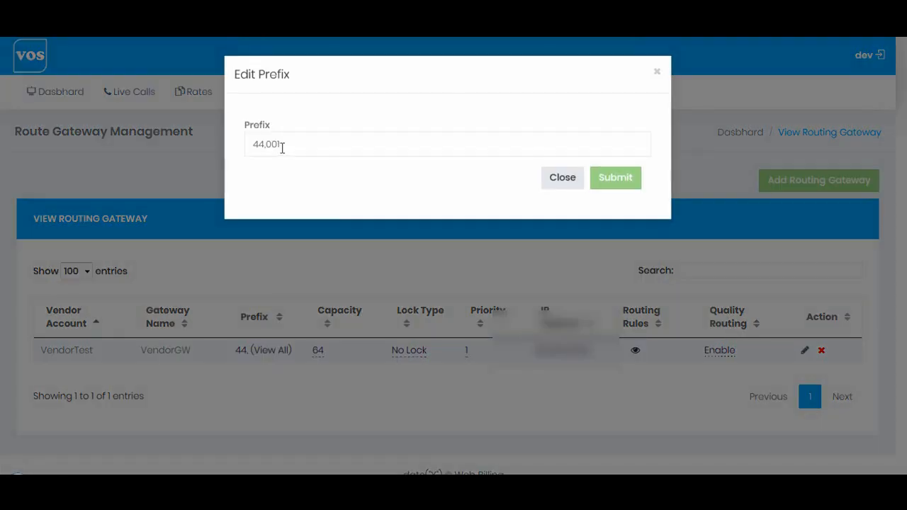
drag(267, 146, 251, 146)
click(562, 182)
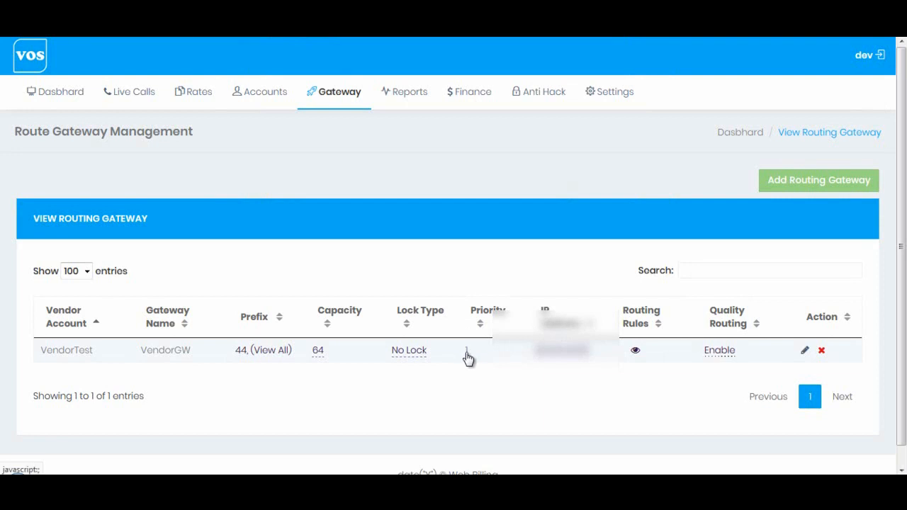
- Enter 2 as VendorGW's priority and discard the change
click(467, 354)
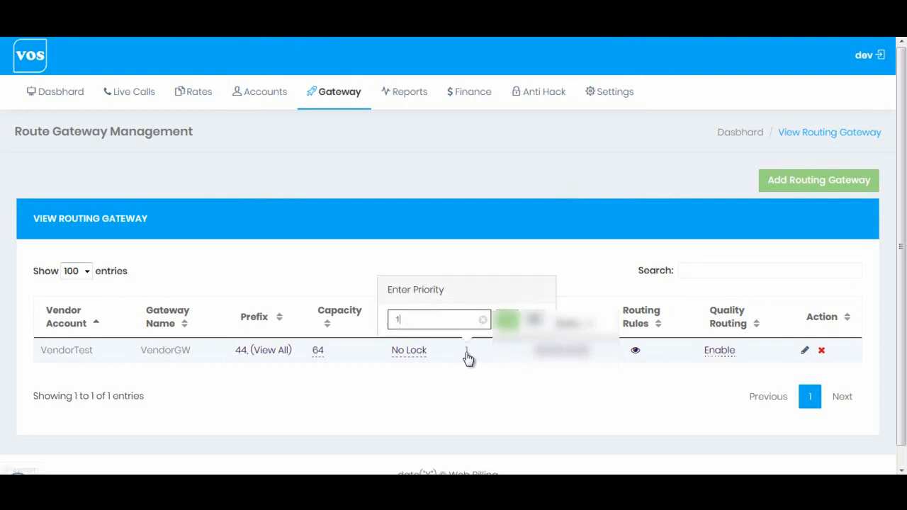
double_click(414, 321)
text(2)
click(538, 325)
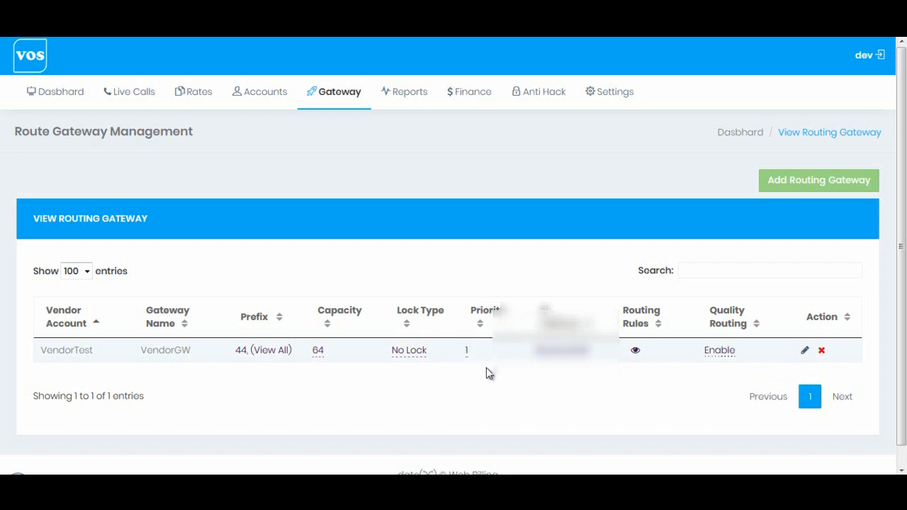
- Inspect VendorGW's IP address entry and close the editor without changing it
click(562, 357)
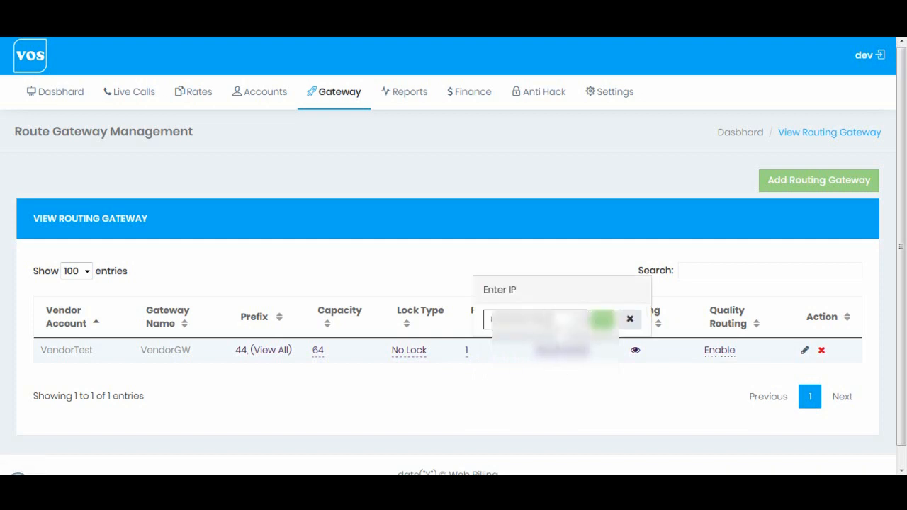
drag(551, 319, 489, 320)
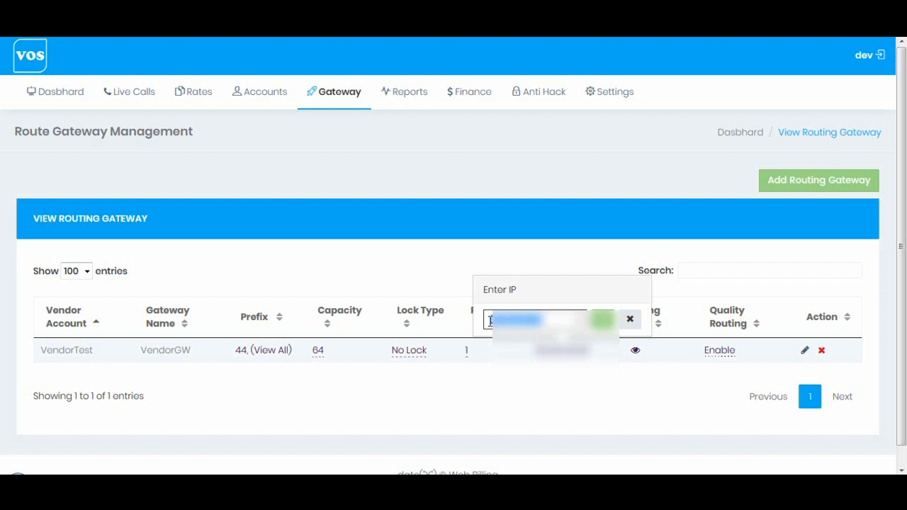
click(552, 320)
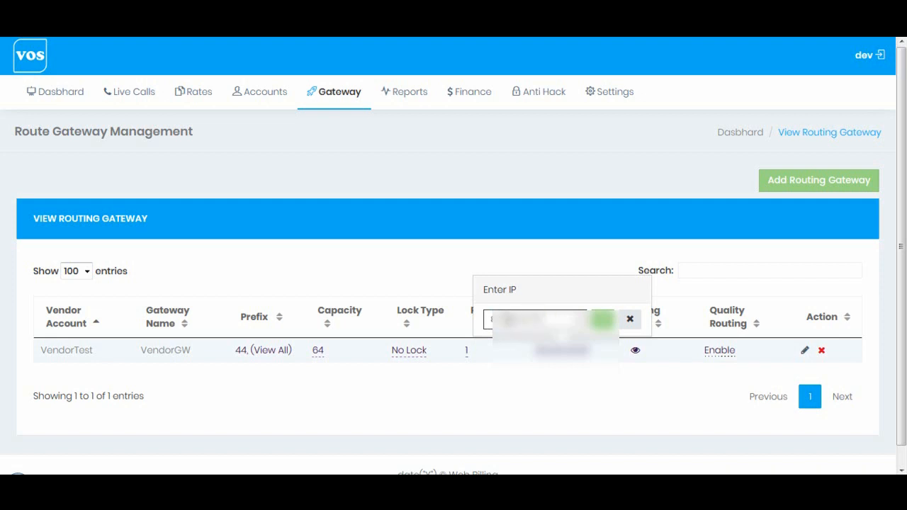
drag(490, 319, 552, 320)
click(553, 320)
click(629, 321)
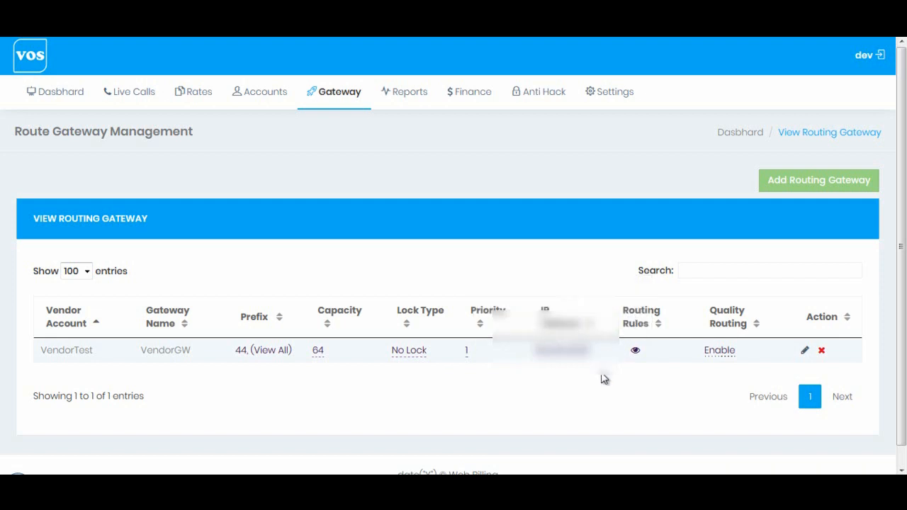
- Enter 44:55144 as the rewrite rule in VendorGW's mapping rules
click(636, 351)
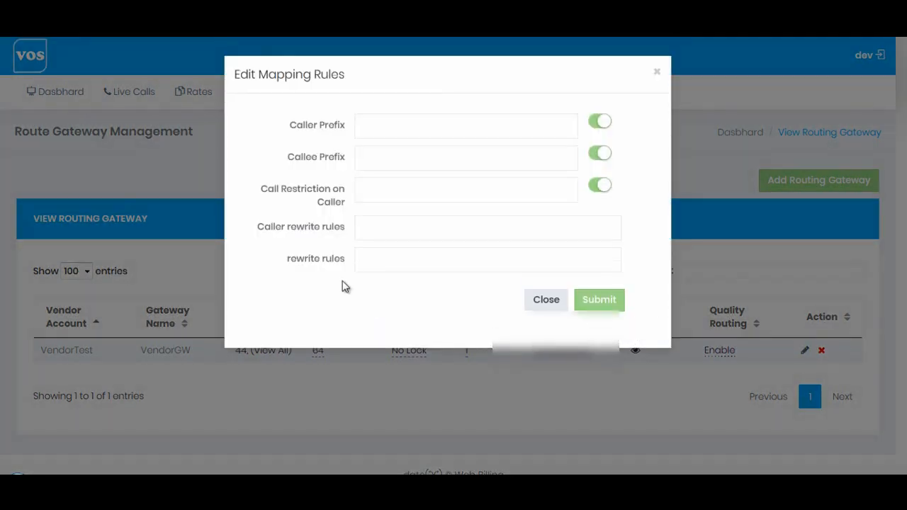
click(377, 261)
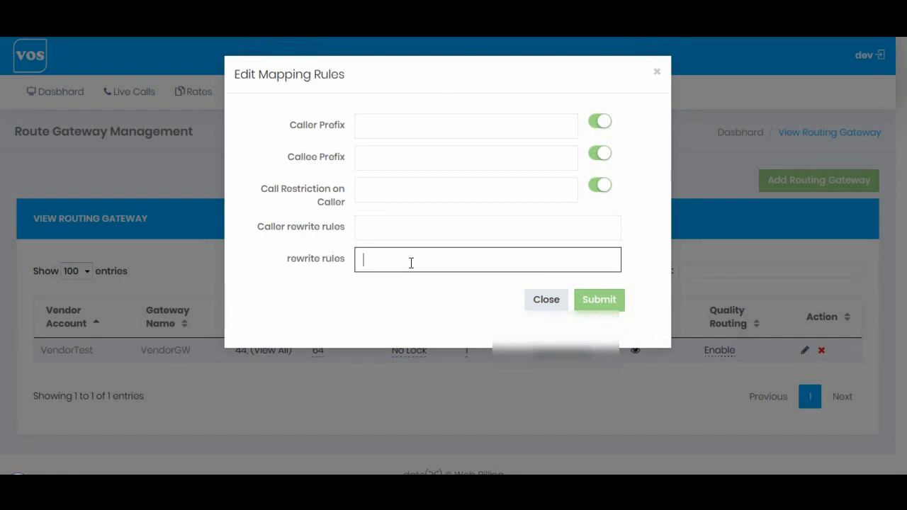
text(44)
text(55)
drag(375, 260, 363, 260)
drag(376, 260, 394, 260)
click(398, 261)
text(44)
- Append the second rewrite rule 001:2221 after a comma
text(,)
text(,00)
text(1)
text(22)
text(2)
drag(421, 264, 448, 260)
click(447, 259)
text(1)
drag(416, 260, 403, 260)
click(415, 262)
drag(416, 261, 423, 261)
click(424, 260)
drag(421, 261, 435, 261)
click(440, 260)
text(1)
drag(467, 262, 363, 262)
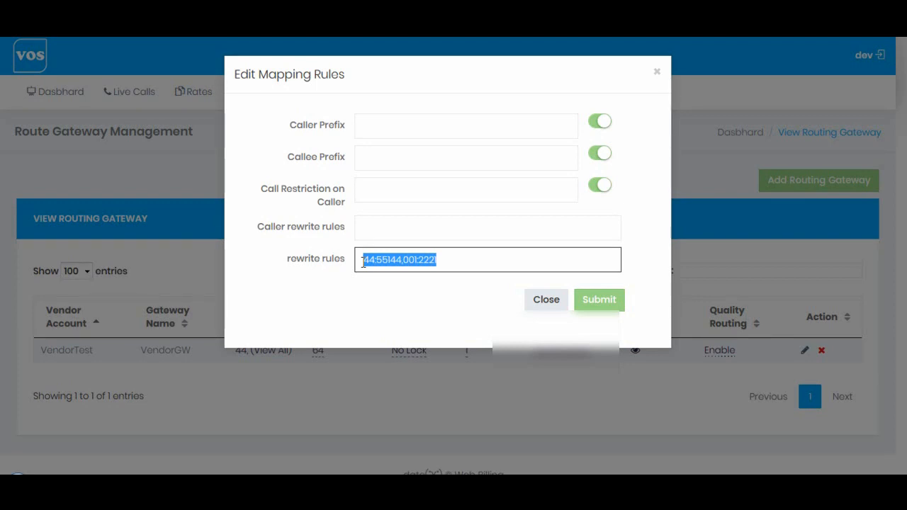
- Remove the comma and the second rewrite rule 001:2221
key(End)
key(BackSpace)
key(BackSpace)
key(BackSpace)
key(BackSpace)
key(BackSpace)
key(BackSpace)
key(BackSpace)
key(BackSpace)
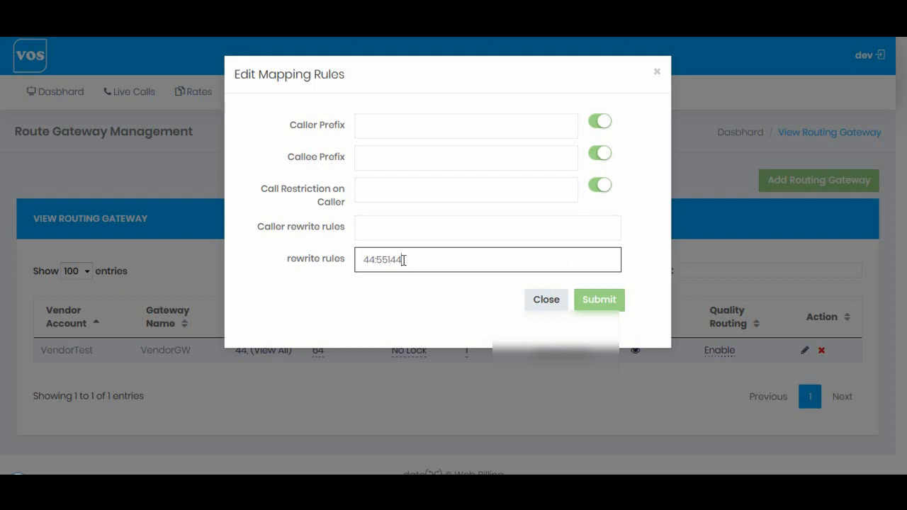
- Retype the trailing 44 of the rewrite rule 44:55144 and submit VendorGW's mapping rules
drag(374, 259, 363, 260)
click(375, 260)
shift+click(391, 259)
click(406, 261)
double_click(397, 260)
key(BackSpace)
drag(364, 260, 374, 260)
click(379, 260)
drag(378, 261, 391, 260)
click(404, 259)
text(44)
click(614, 306)
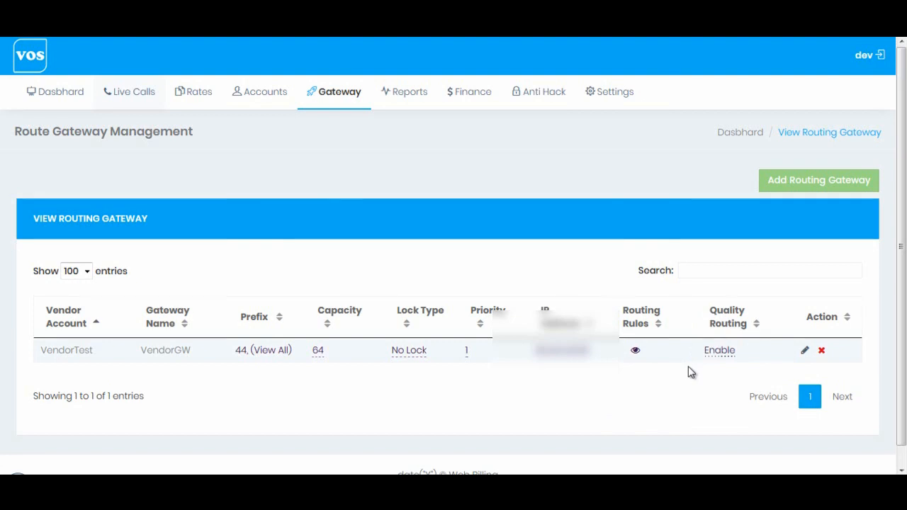
- Start a new vendor account with the account ID LessRatesVendor
mouse_move(263, 97)
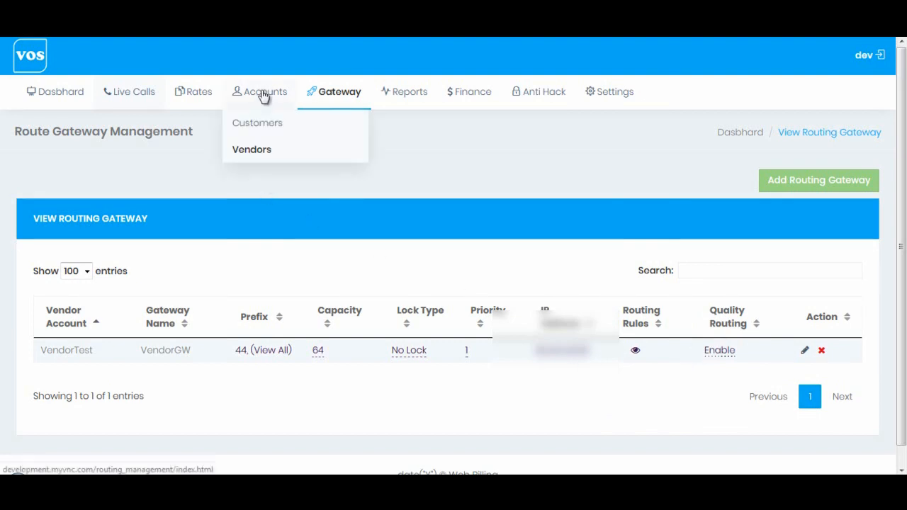
click(253, 151)
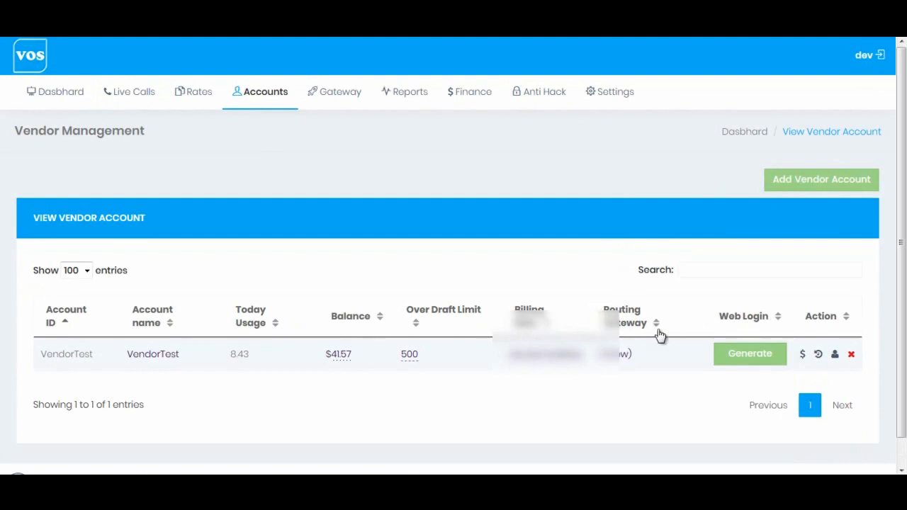
click(805, 181)
click(410, 121)
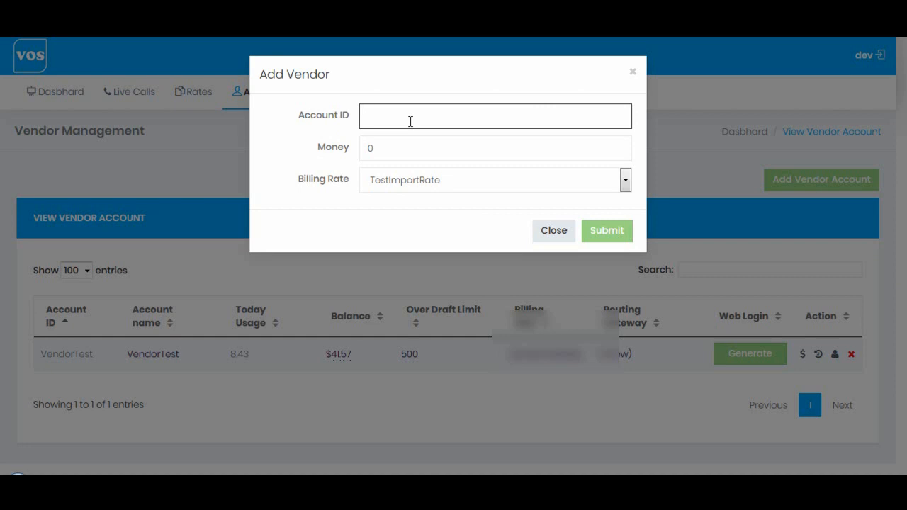
text(Cheap)
key(BackSpace)
key(BackSpace)
key(BackSpace)
key(BackSpace)
key(BackSpace)
text(LessRatesVendor)
- Give the new vendor 50 in money and the TestImportRate billing rate, and submit the account
key(Tab)
text(50)
click(439, 183)
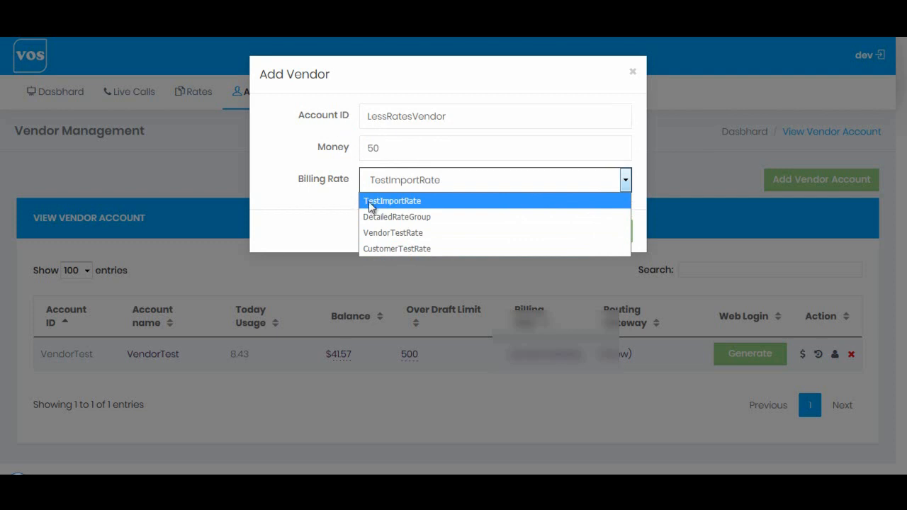
click(417, 207)
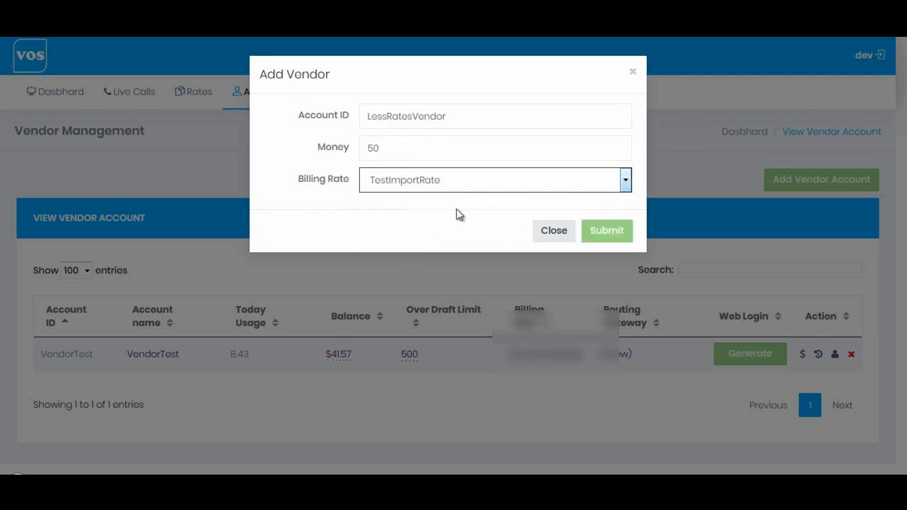
click(611, 235)
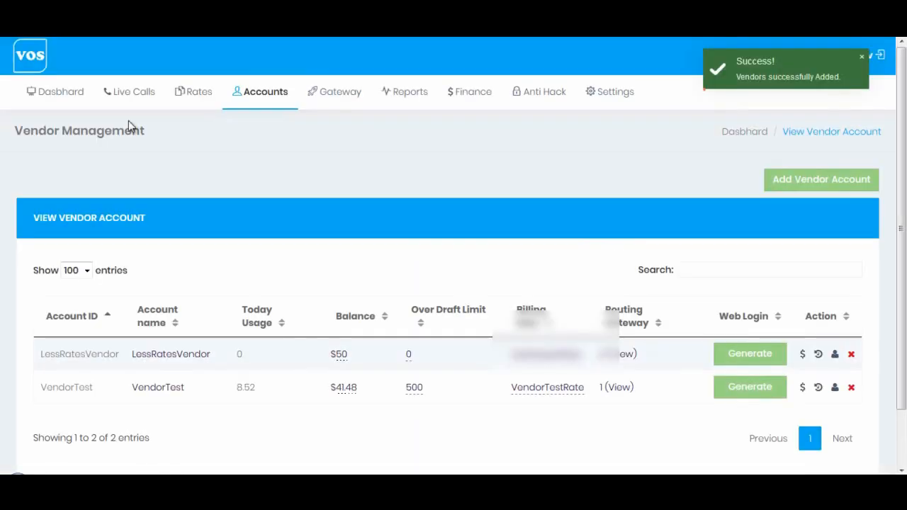
- Add a rate group named LessRatesVendor with an empty memo
click(195, 93)
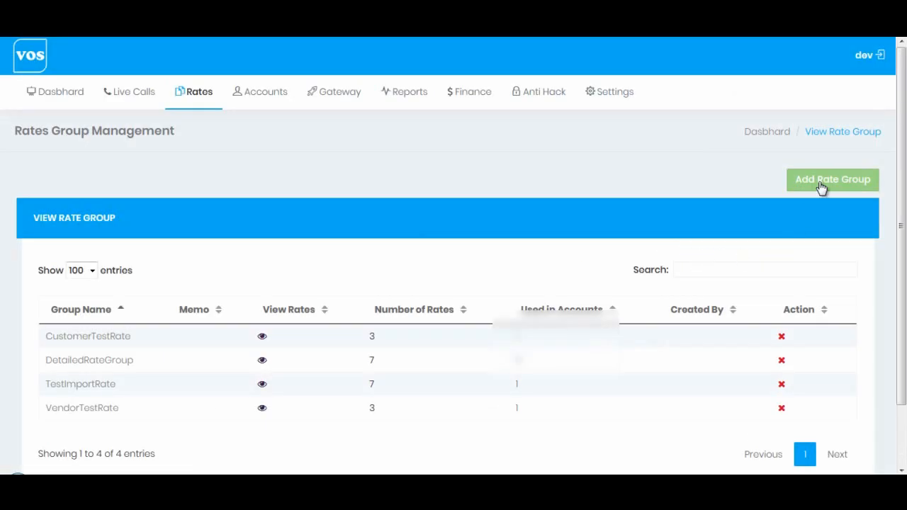
click(821, 186)
click(409, 122)
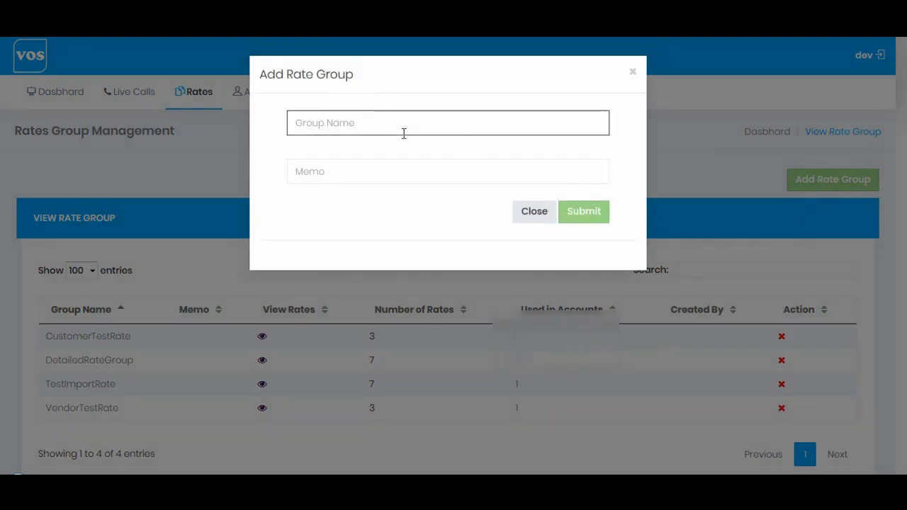
text(Less)
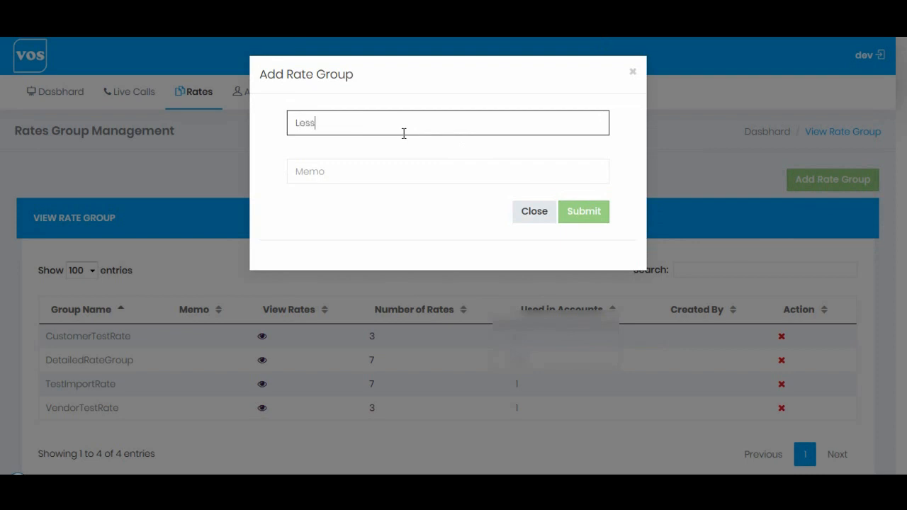
text(RatesVendor)
click(394, 171)
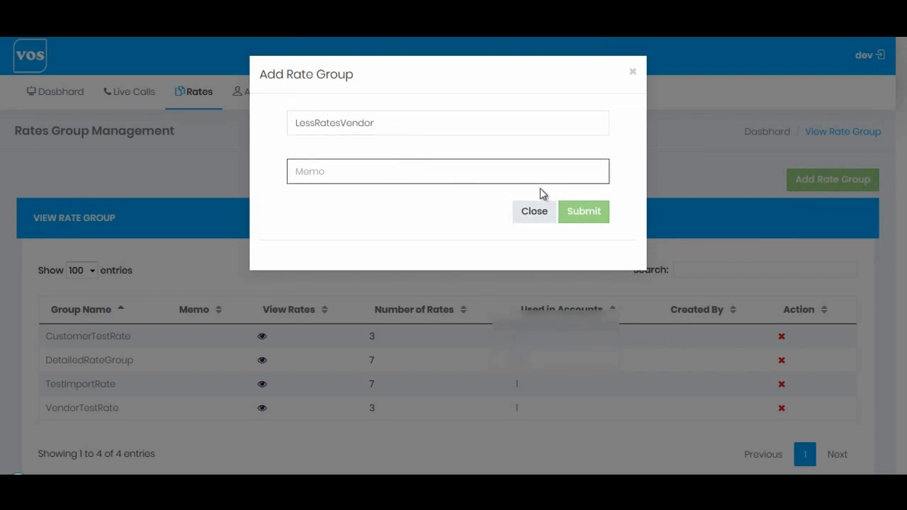
click(582, 212)
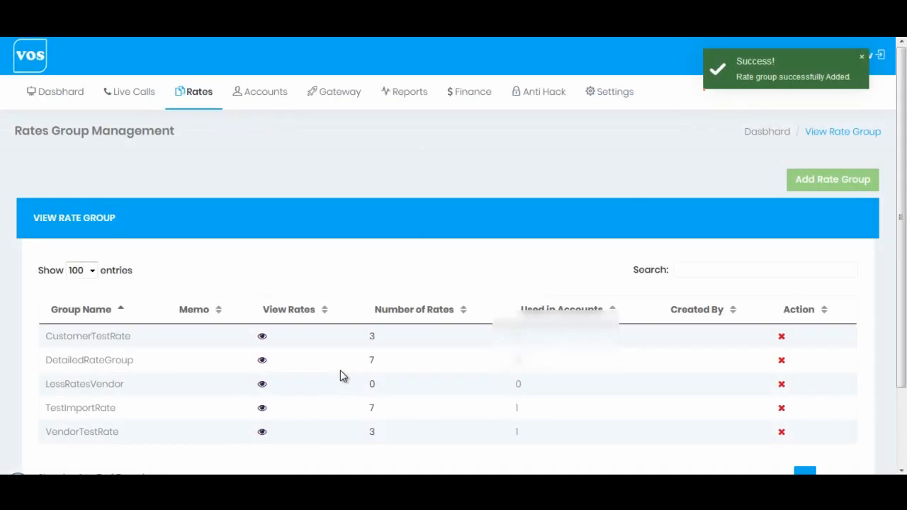
- Start a new rate in the LessRatesVendor group with area prefix 441 and the International rate type
scroll(340, 369, down, 2)
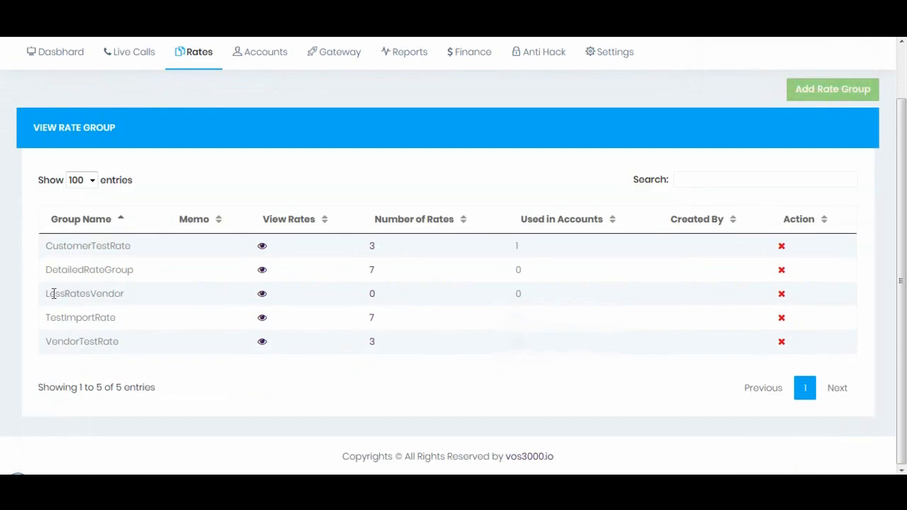
click(371, 296)
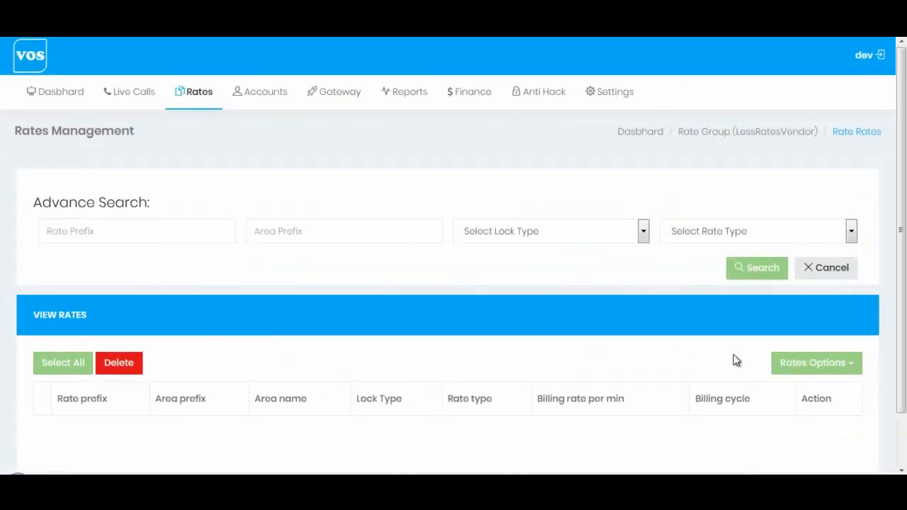
click(790, 373)
click(798, 393)
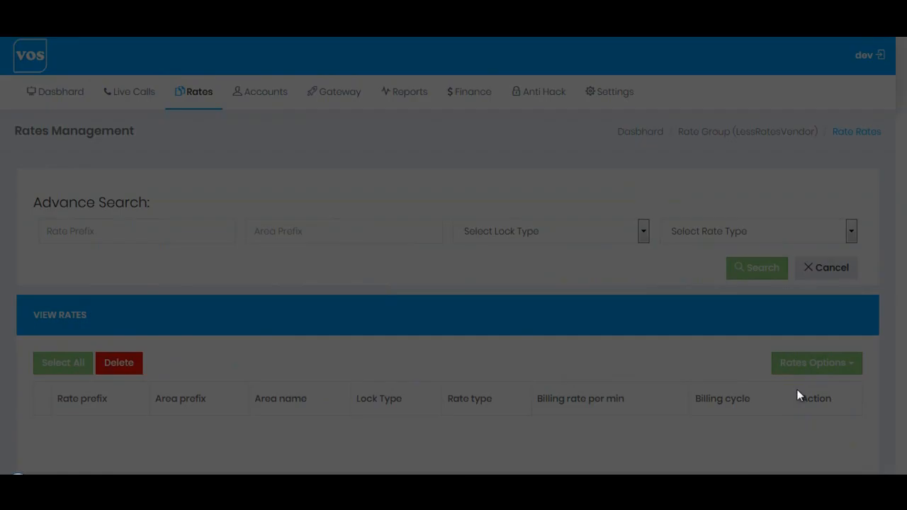
click(276, 179)
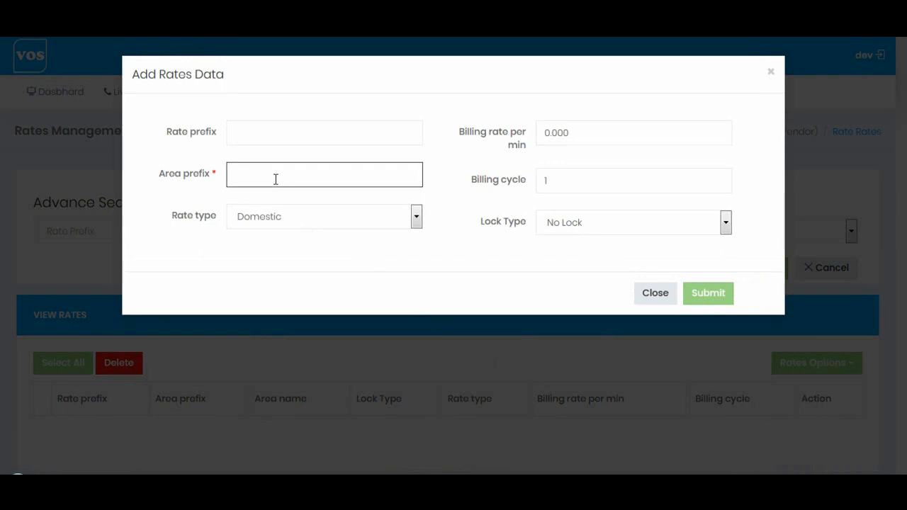
text(441)
click(295, 216)
click(295, 239)
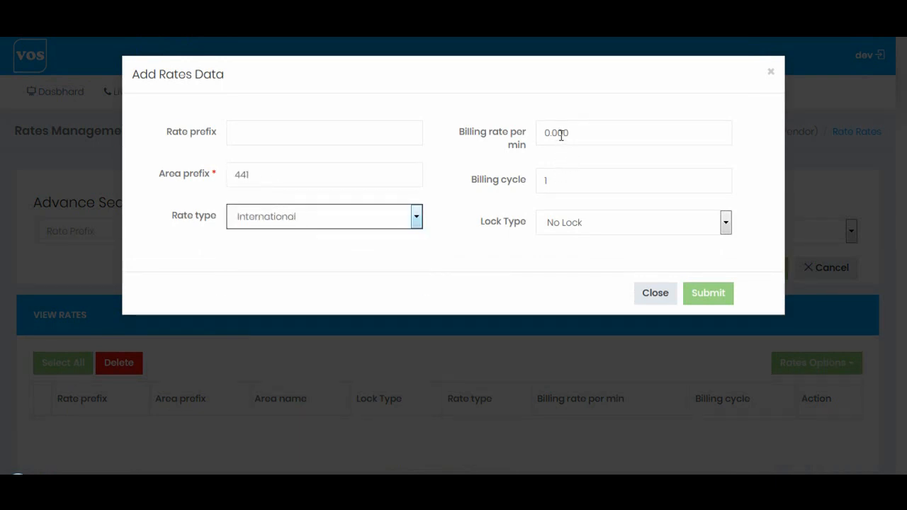
- Set the rate's billing rate per minute to 0.002 and submit it with a billing cycle of 1
drag(563, 135, 576, 134)
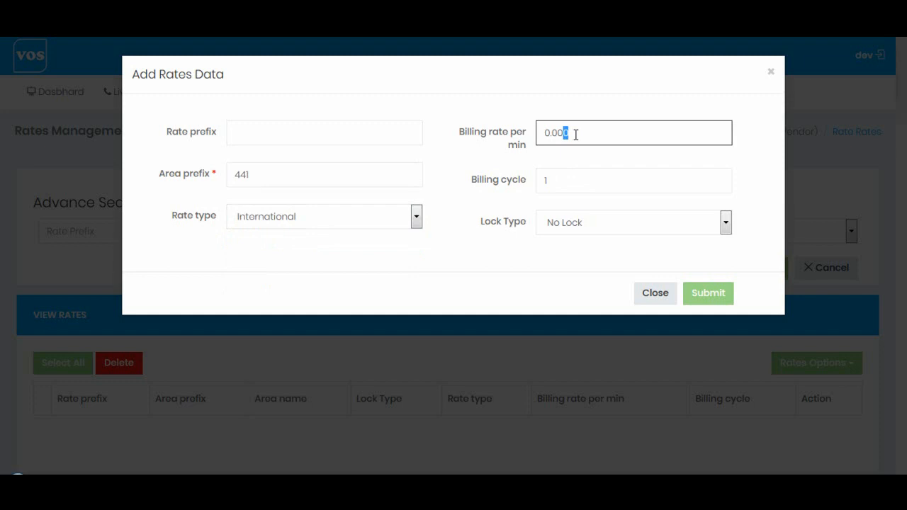
text(2)
drag(474, 185, 549, 179)
click(549, 179)
click(712, 299)
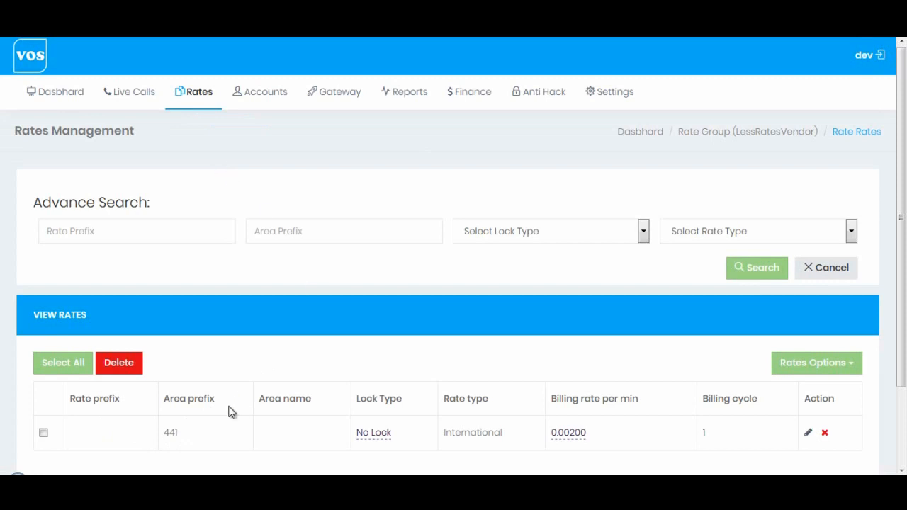
double_click(168, 436)
- Change the LessRatesVendor account's billing rate to the LessRatesVendor rate group
click(291, 281)
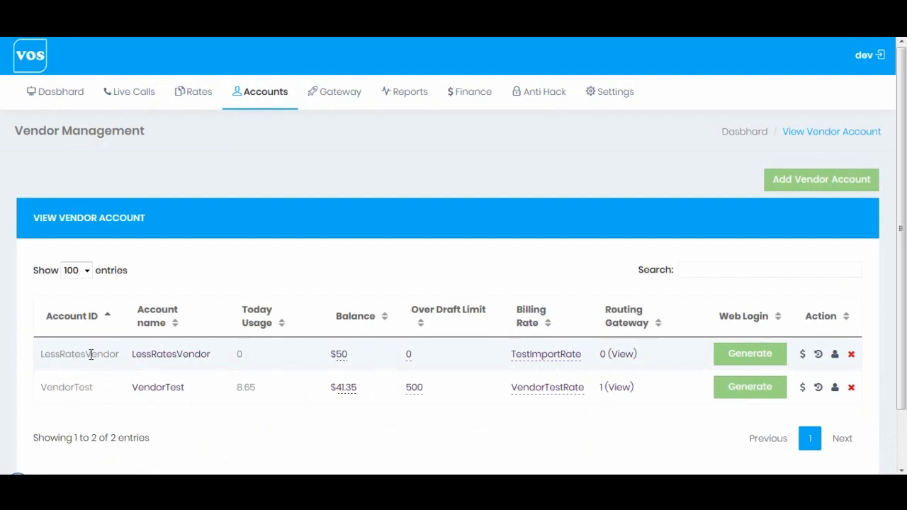
click(535, 363)
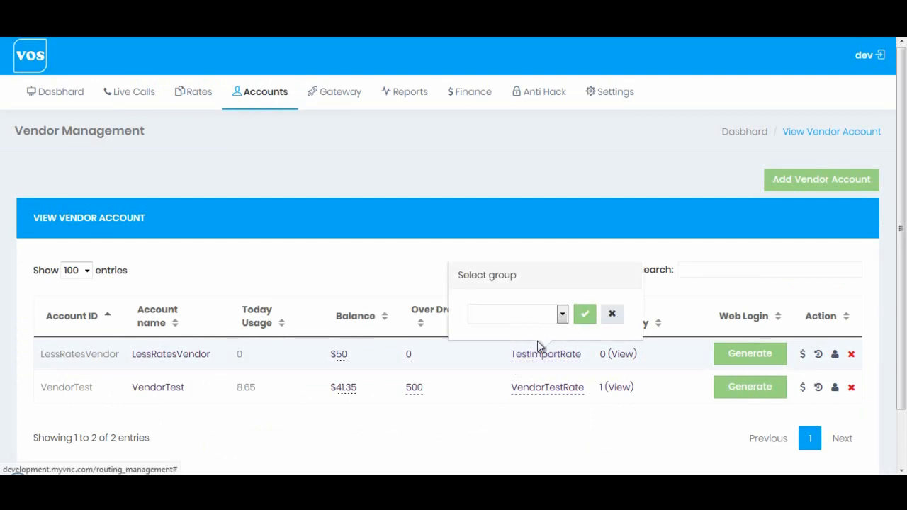
click(523, 318)
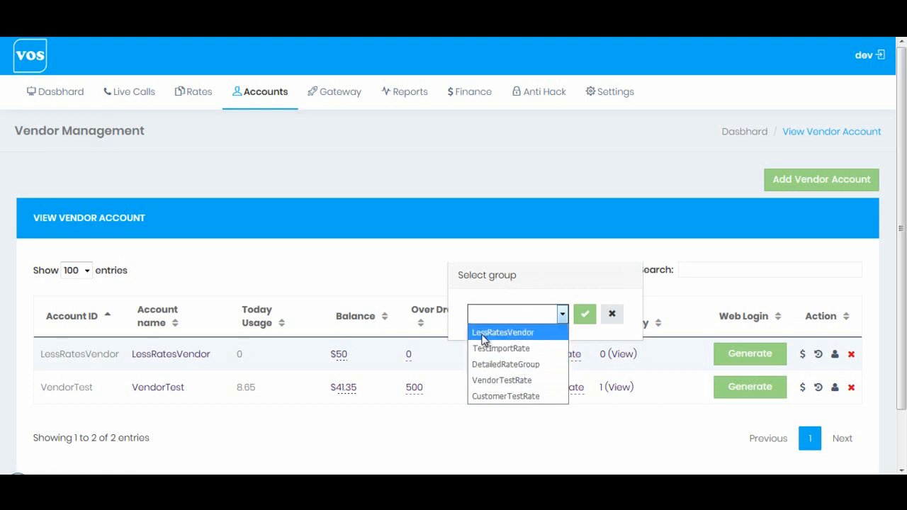
click(530, 334)
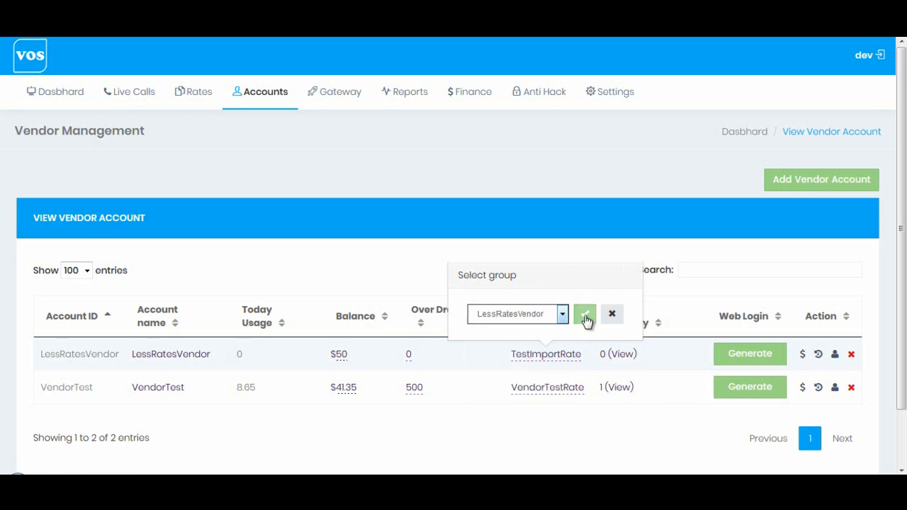
click(585, 315)
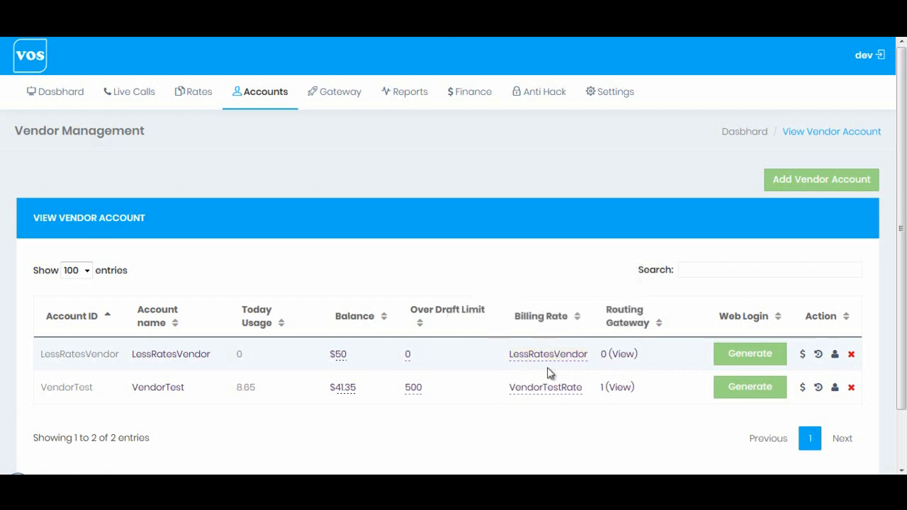
- Start a new routing gateway from LessRatesVendor's gateway list and choose LessRatesVendor as its vendor account
click(628, 361)
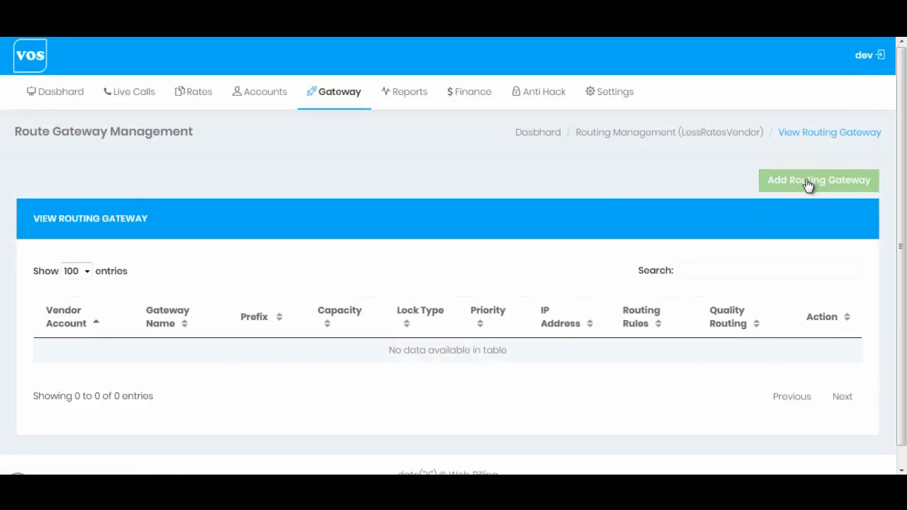
click(803, 187)
click(370, 147)
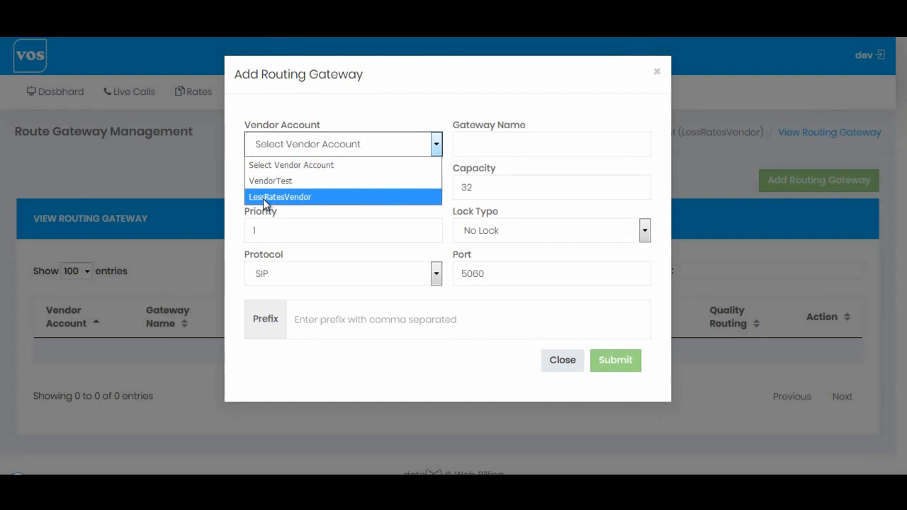
click(245, 125)
drag(245, 125, 328, 128)
click(287, 128)
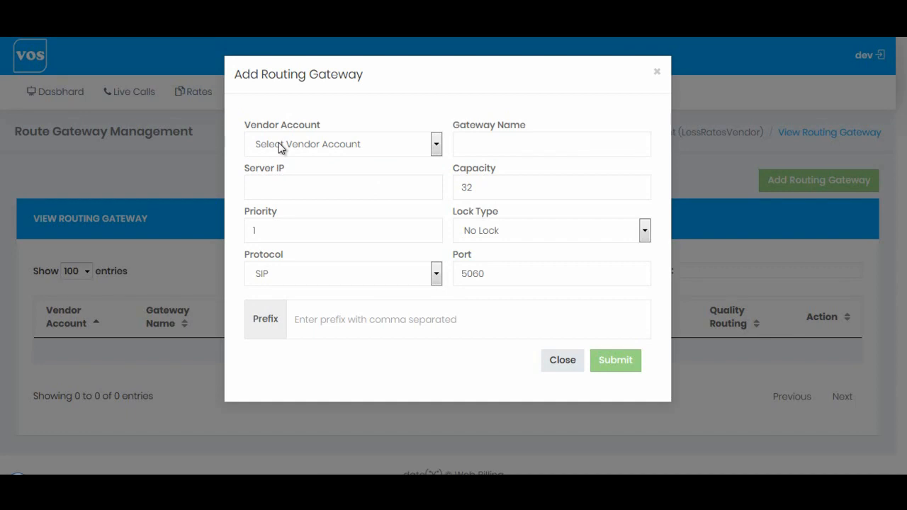
click(278, 142)
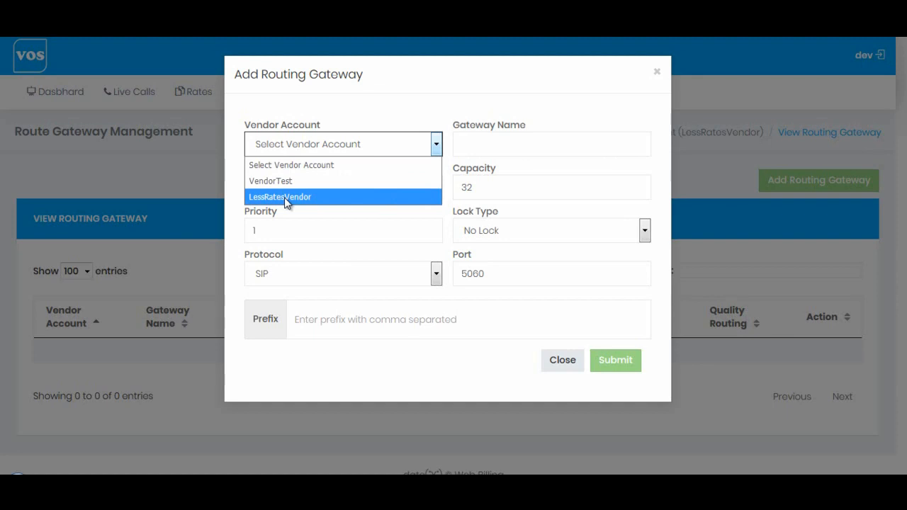
click(316, 199)
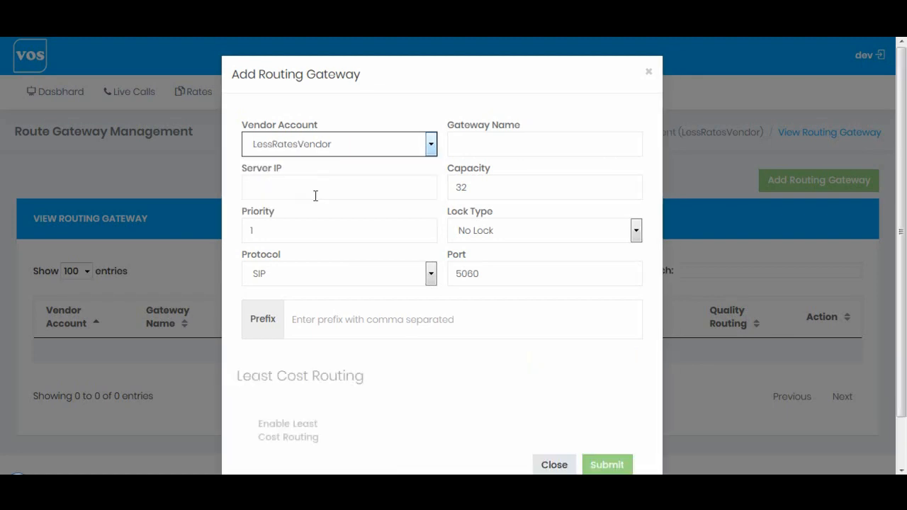
scroll(392, 374, down, 2)
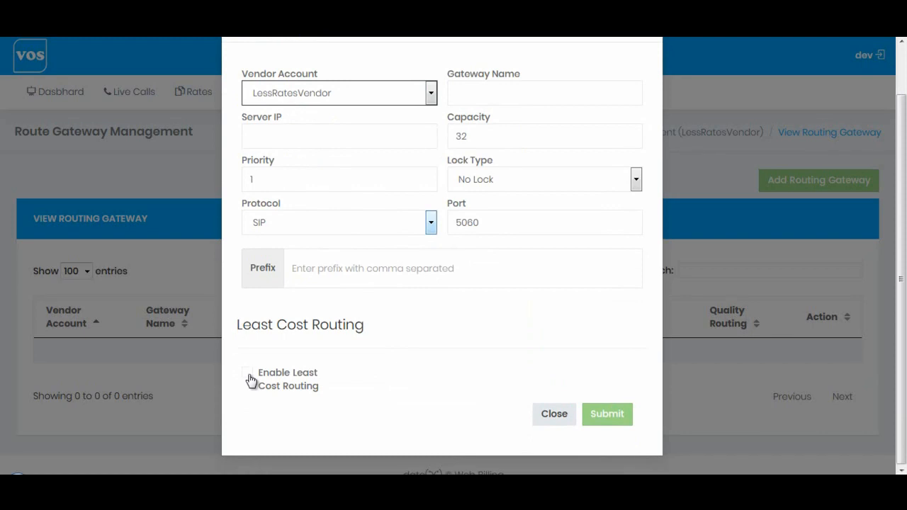
scroll(395, 350, up, 2)
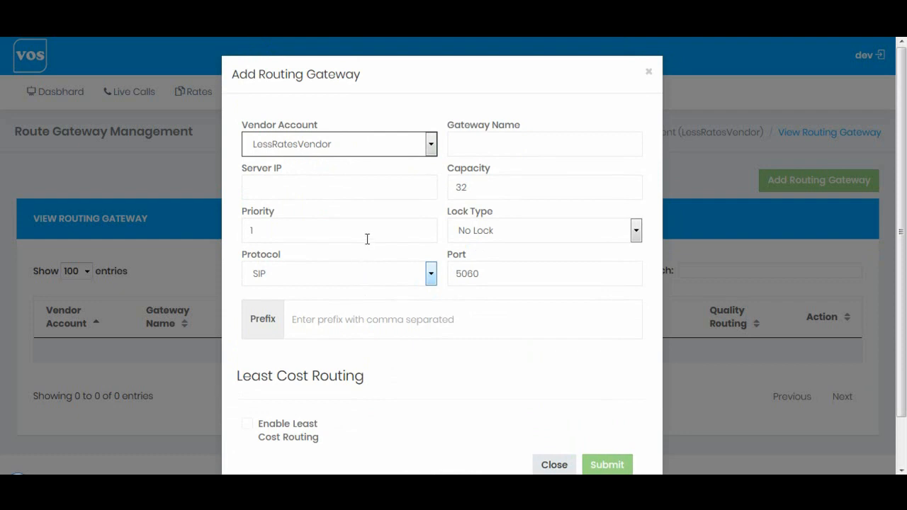
- Name the routing gateway LessVendorGW and enter its server IP, leaving the capacity at 32
click(345, 149)
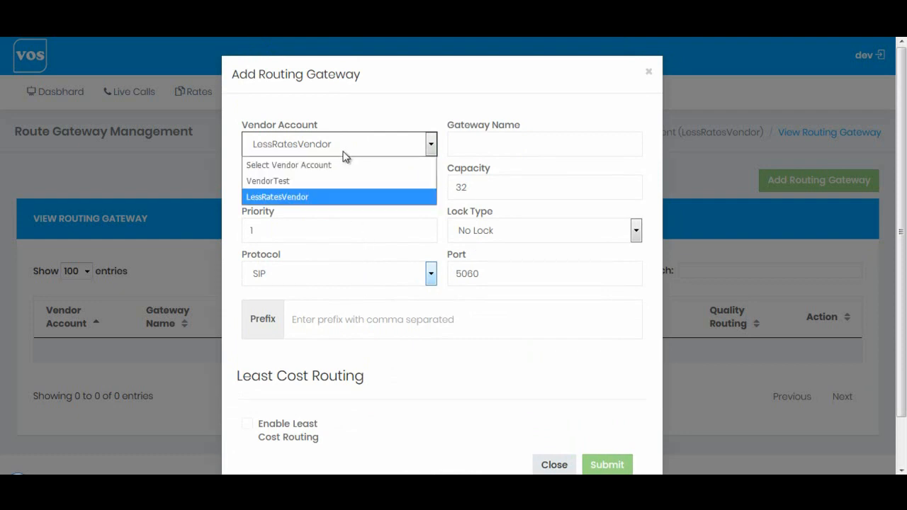
click(454, 117)
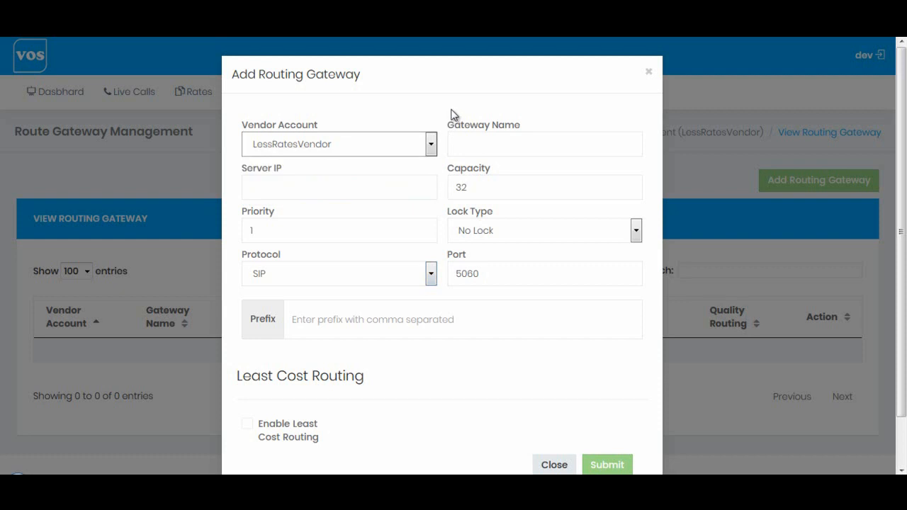
click(480, 145)
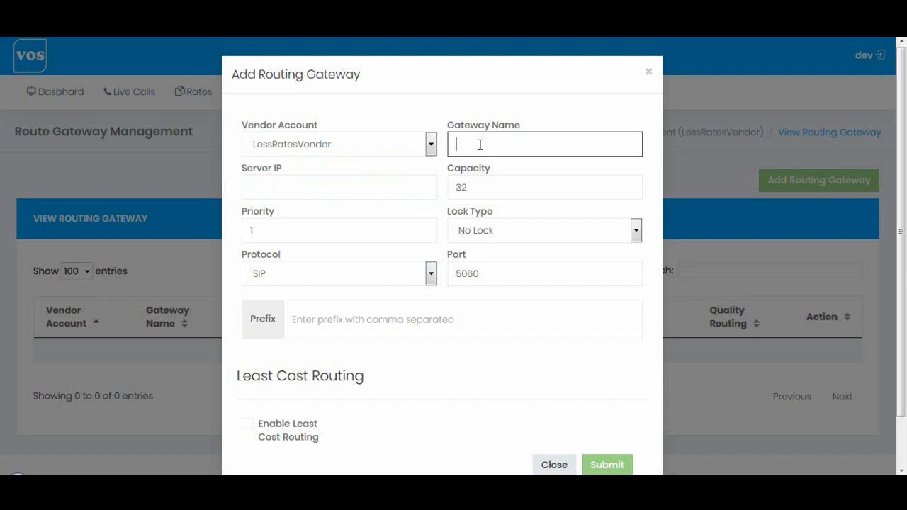
text(LessVendorGW)
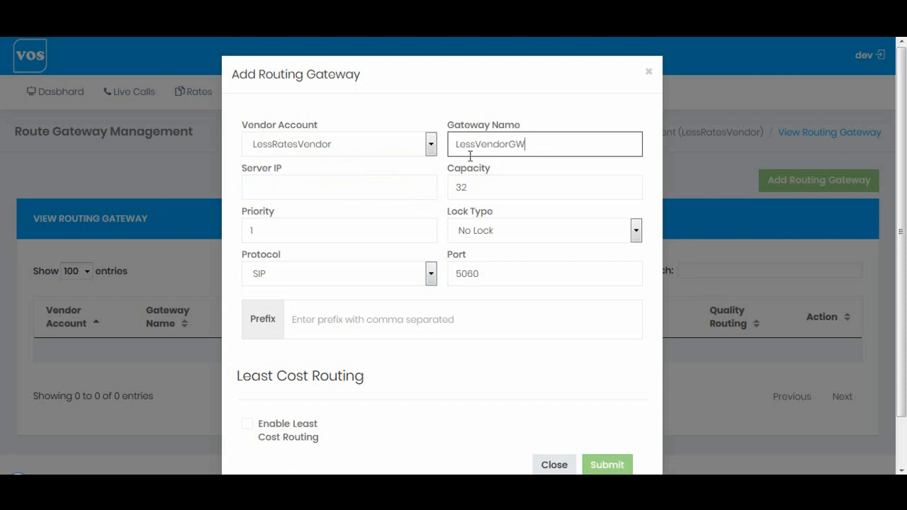
key(Tab)
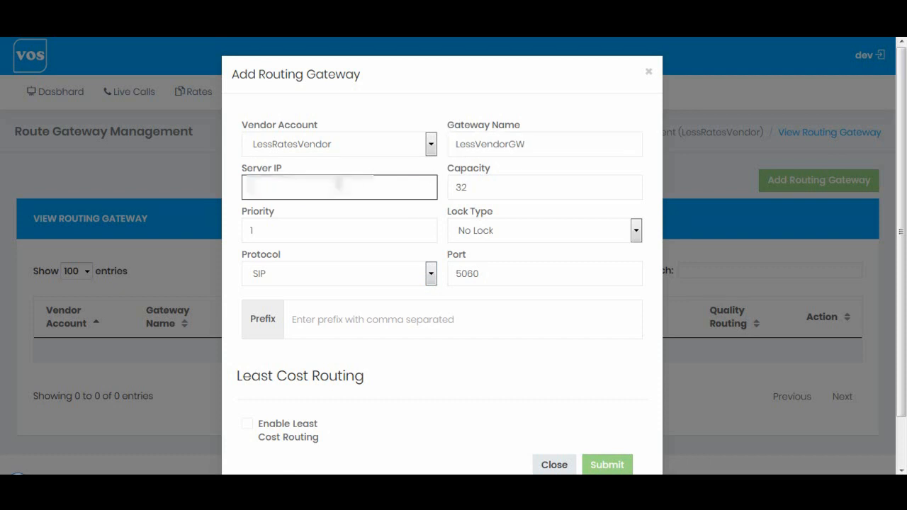
key(ctrl+v)
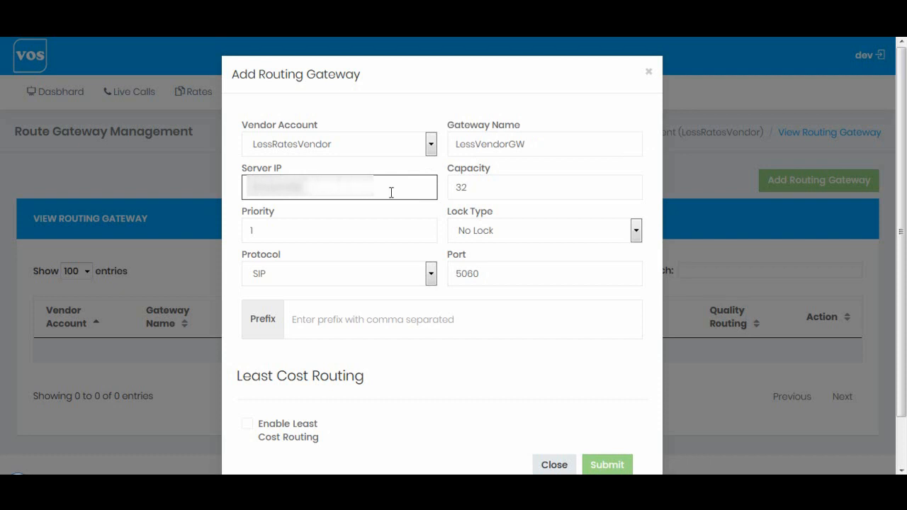
click(470, 189)
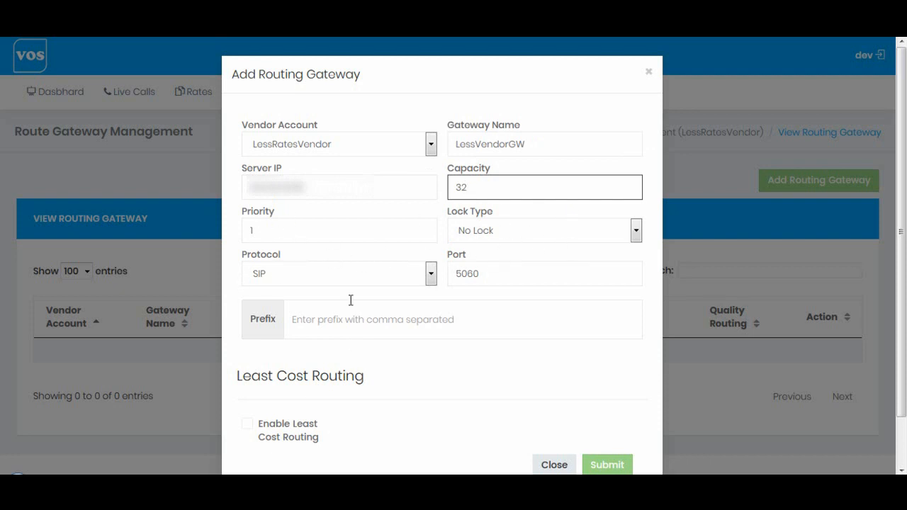
- Set the new gateway's prefix to 44 and submit the gateway
click(327, 318)
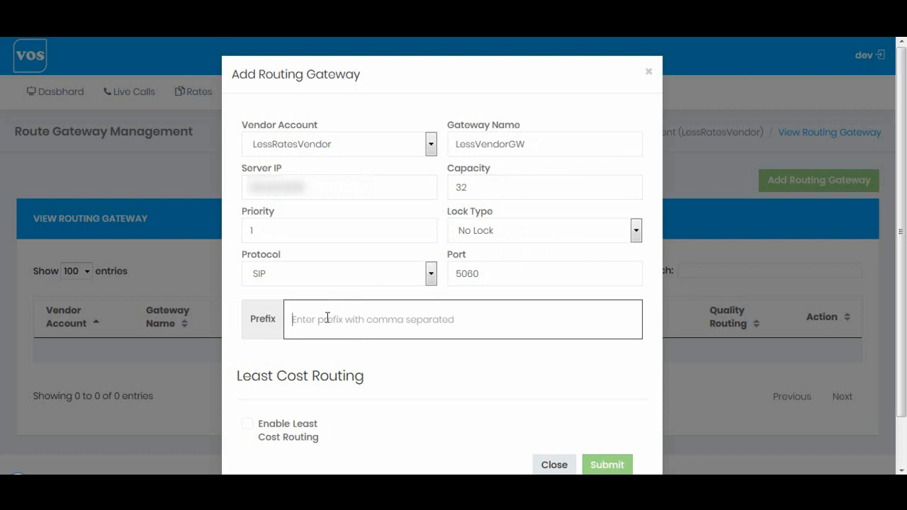
text(44)
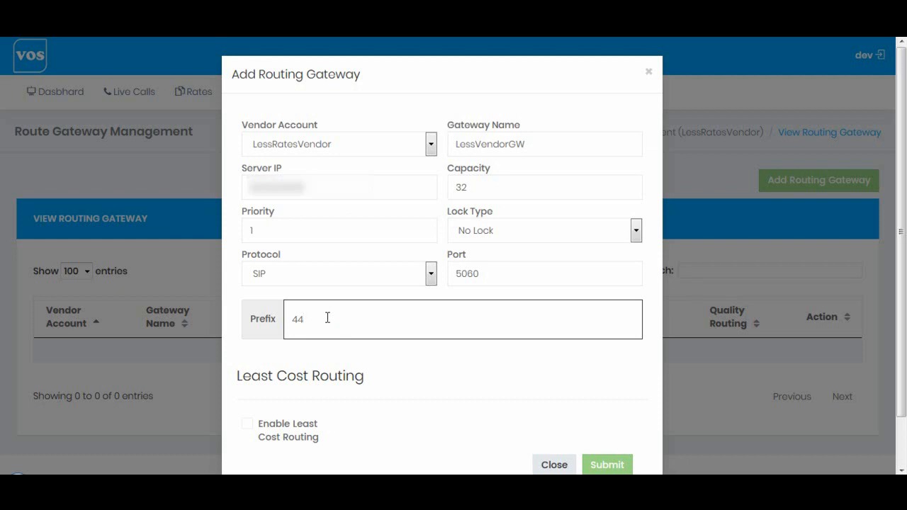
click(613, 465)
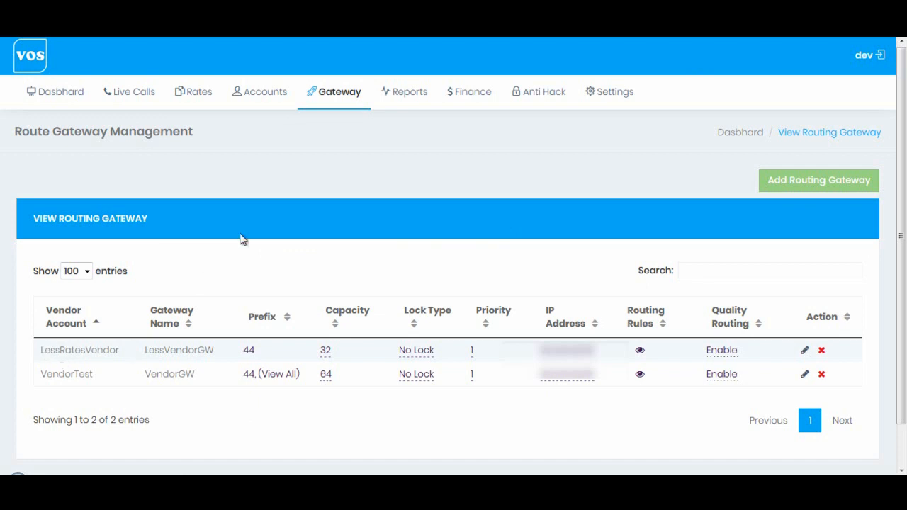
- Start enabling quality routing for LessVendorGW from the routing gateway list, based on ACD with a minimum ACD of 6
mouse_move(354, 88)
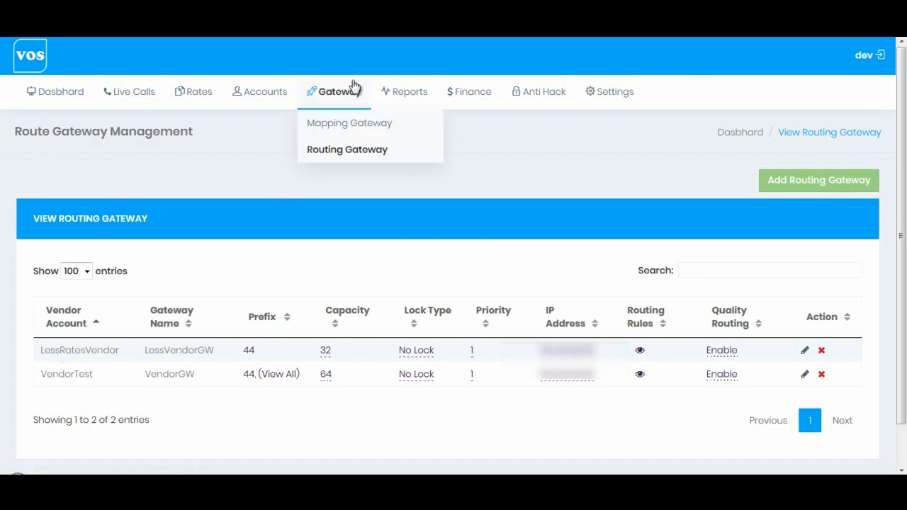
click(361, 158)
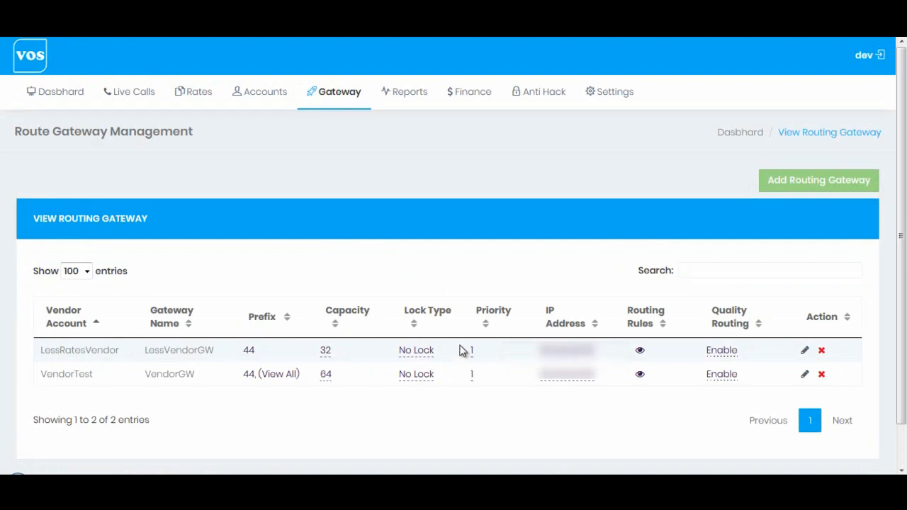
click(722, 350)
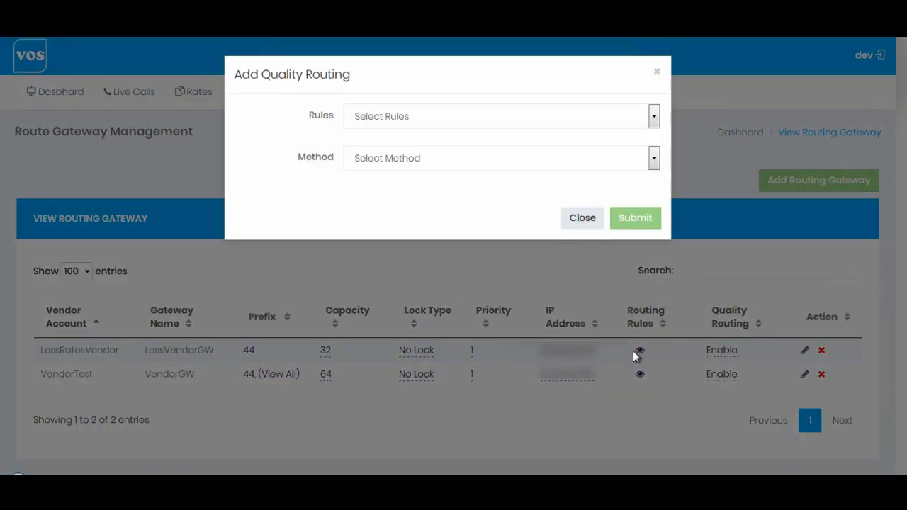
click(402, 117)
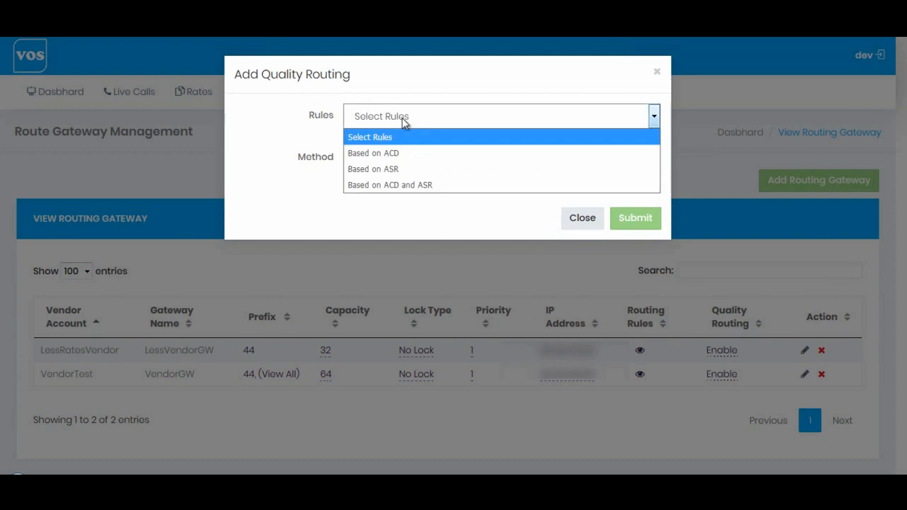
click(401, 154)
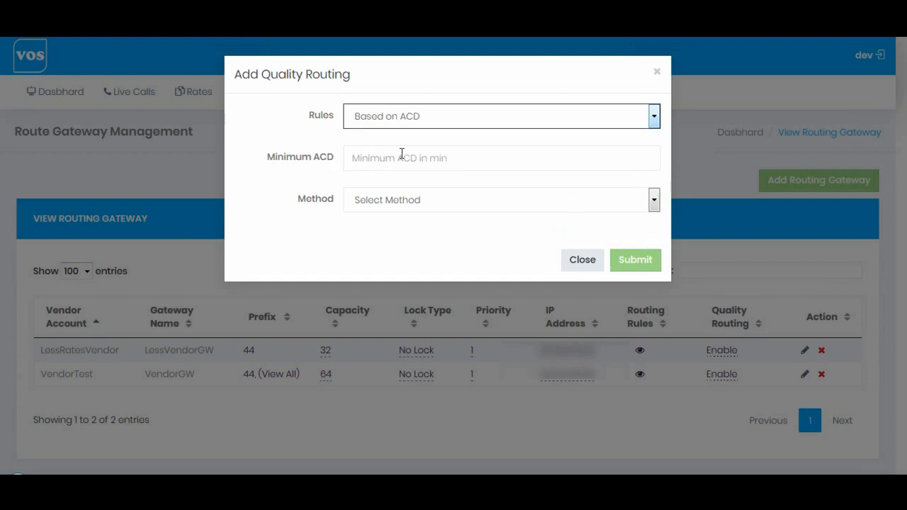
click(385, 158)
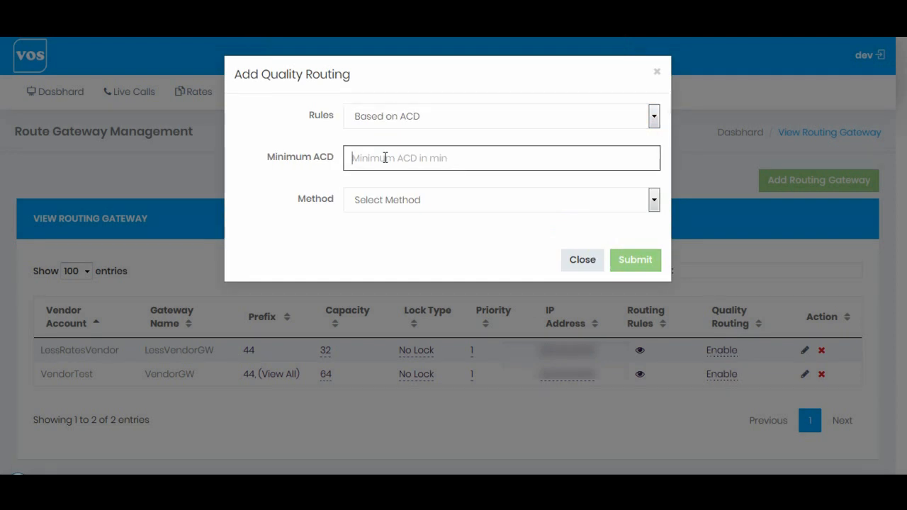
text(6)
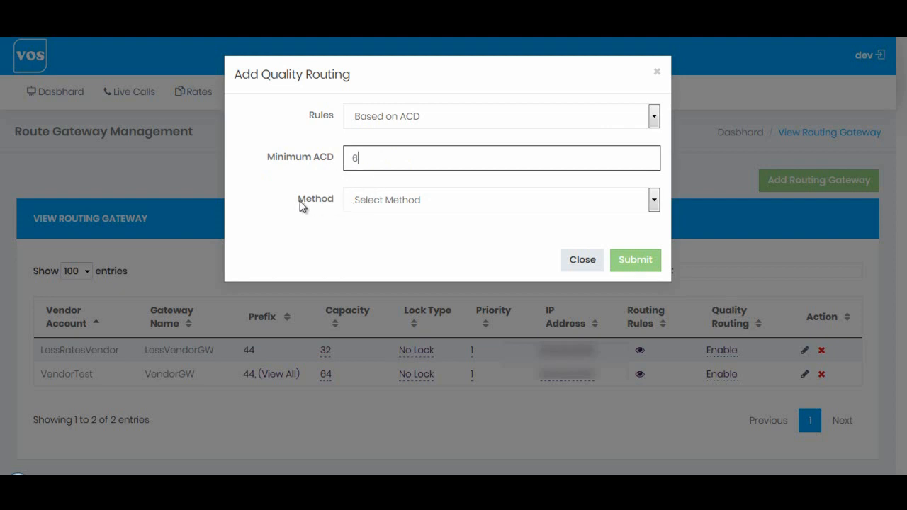
- Try the Maintain Logs Only and Send Alerts methods for LessVendorGW's quality routing, including the vendor and admin email fields
click(391, 206)
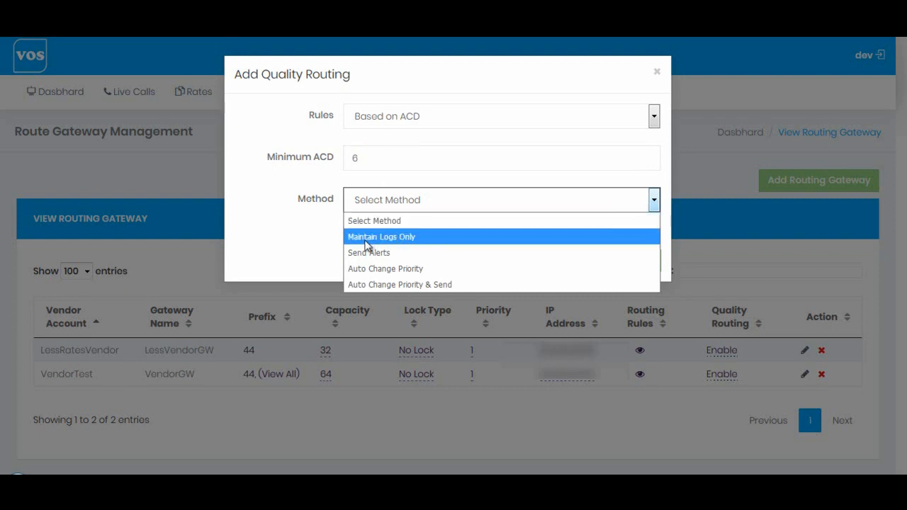
click(428, 236)
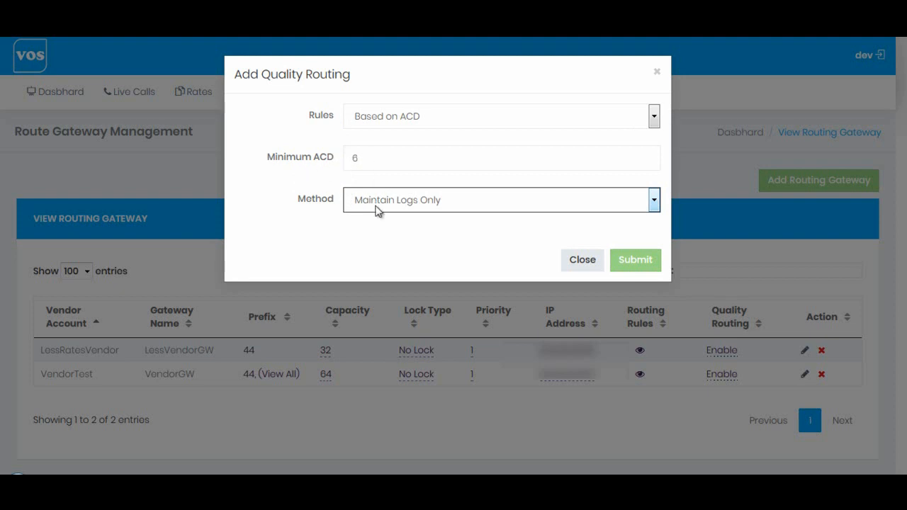
click(437, 204)
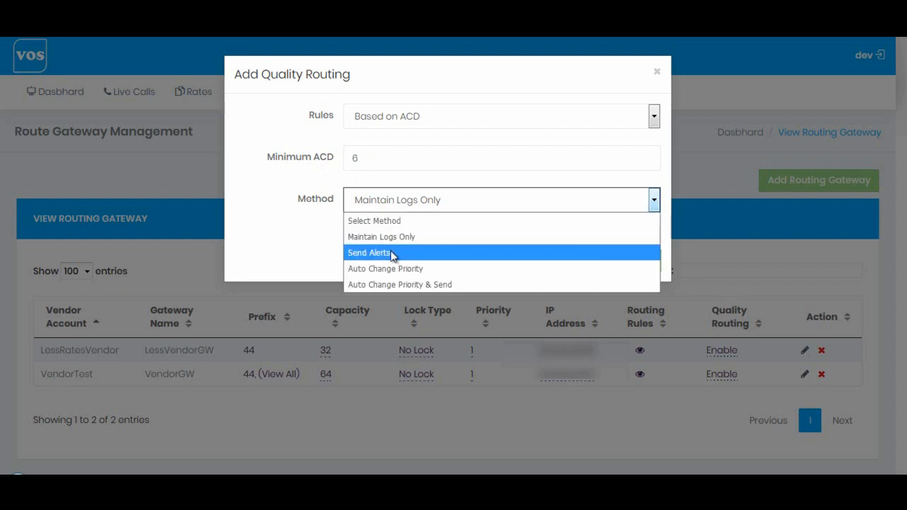
click(421, 254)
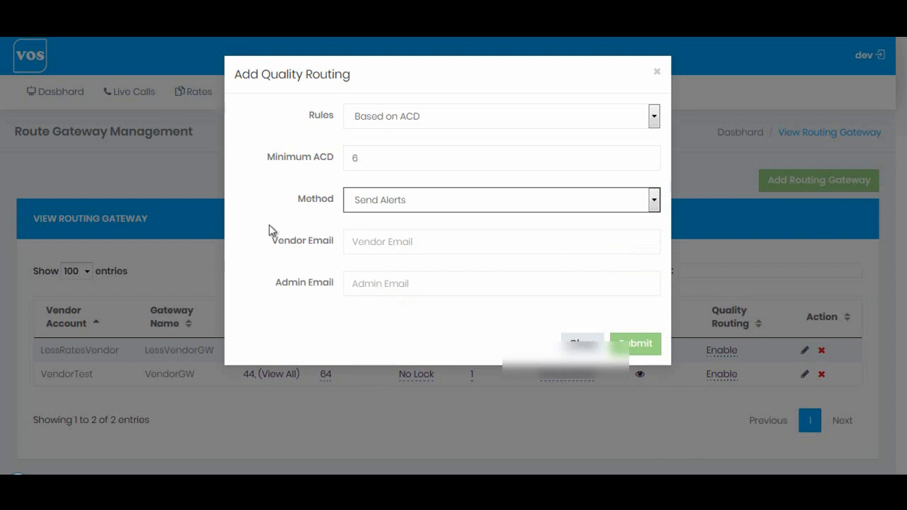
click(382, 242)
click(361, 284)
click(376, 242)
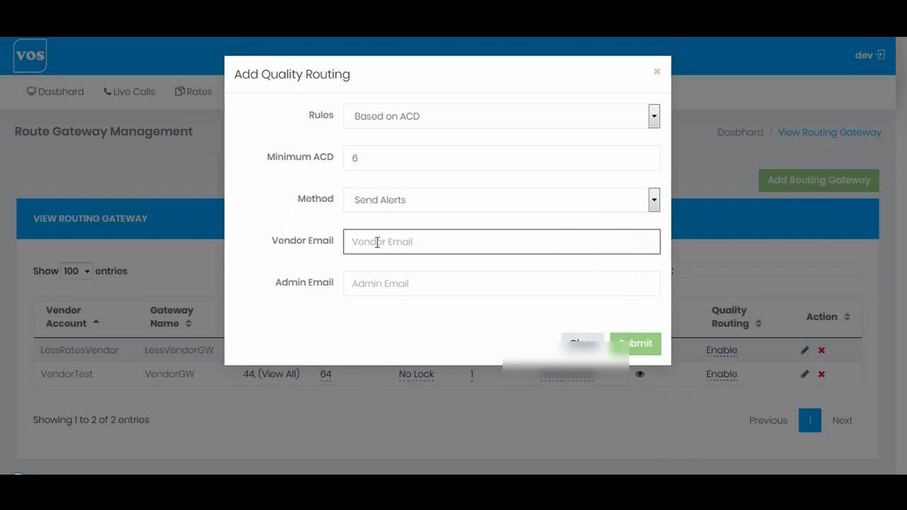
click(414, 290)
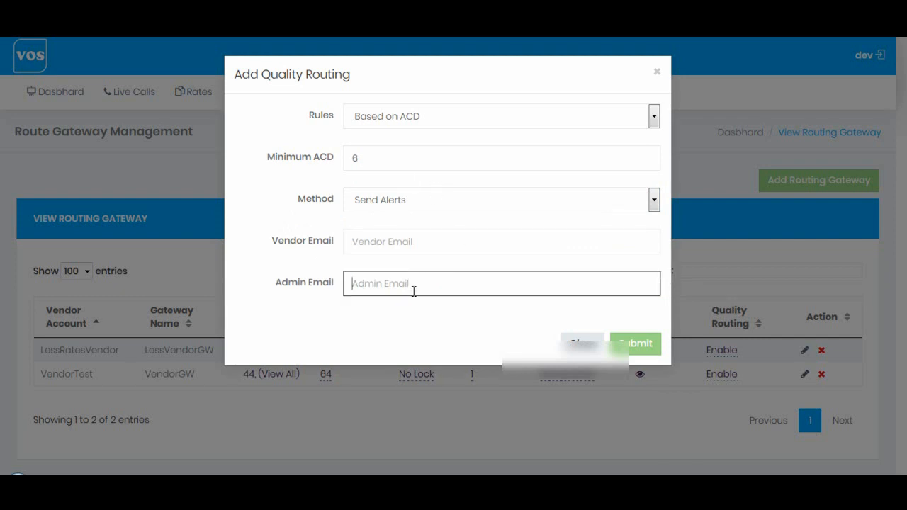
- Set LessVendorGW's quality routing method to Auto Change Priority and submit the record
click(395, 204)
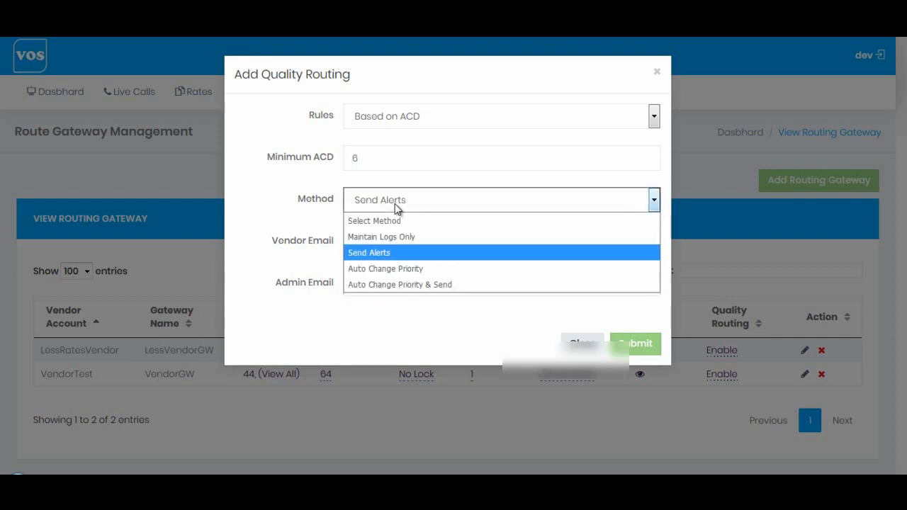
click(365, 273)
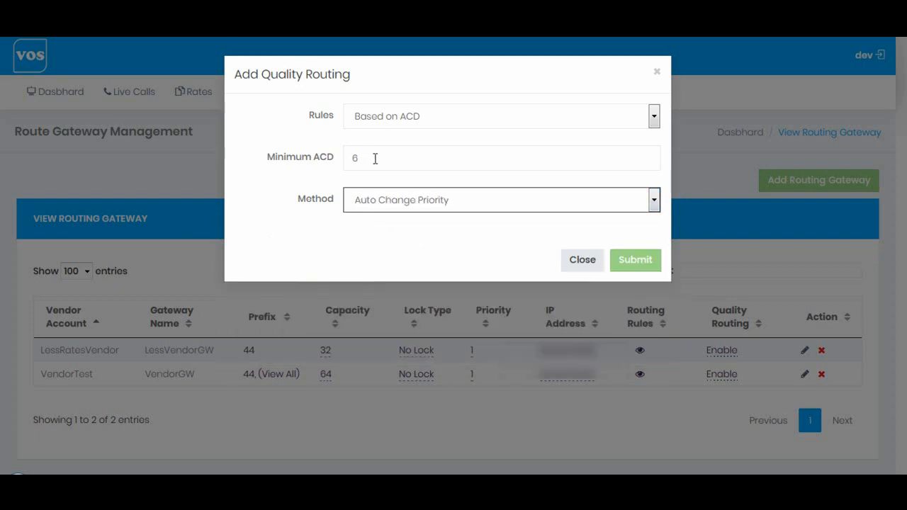
double_click(407, 158)
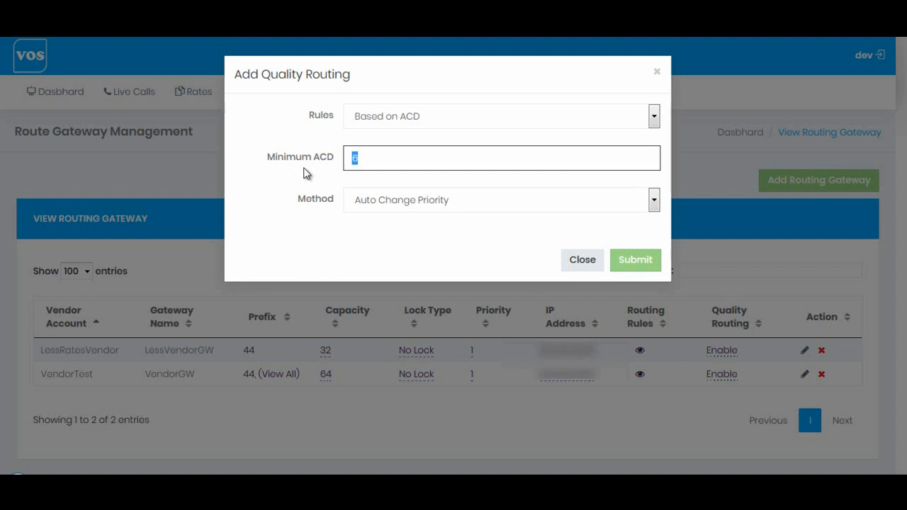
click(377, 158)
click(636, 261)
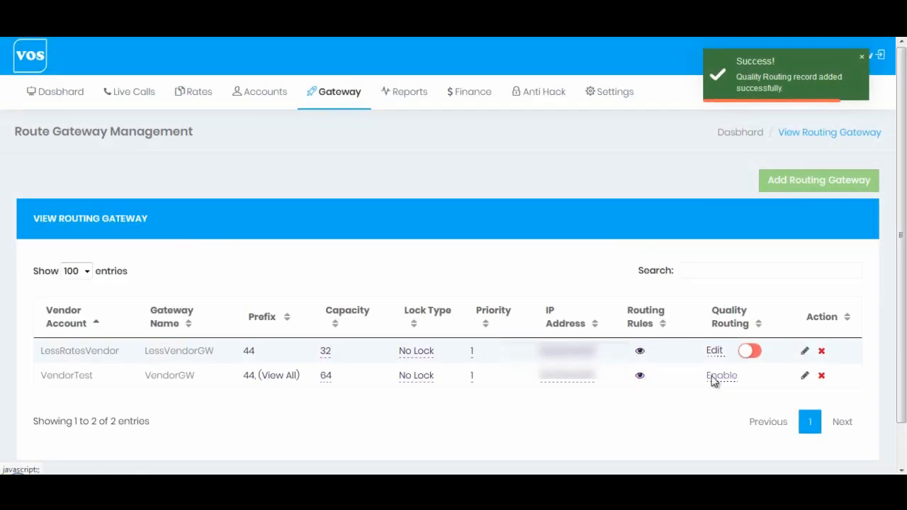
- Enable VendorGW's quality routing based on ASR with a minimum ASR of 35 and the Auto Change Priority method
drag(52, 376, 180, 376)
click(723, 382)
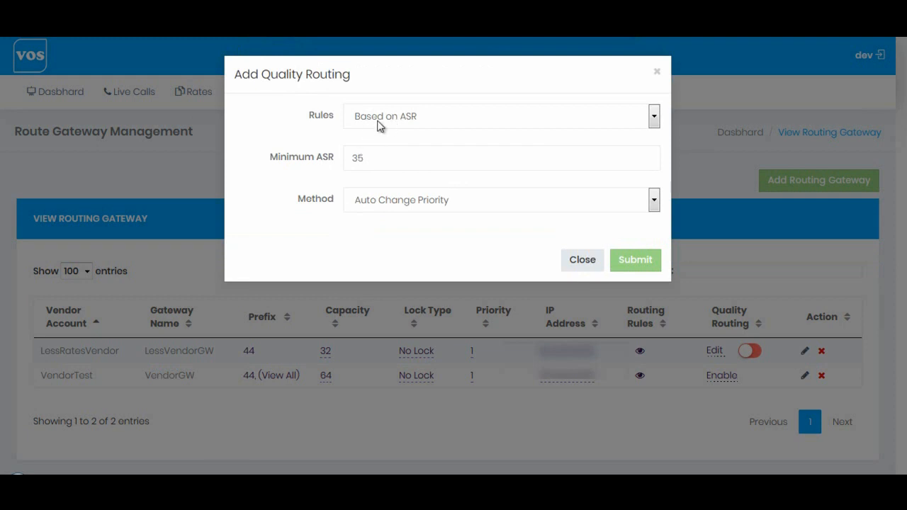
double_click(357, 157)
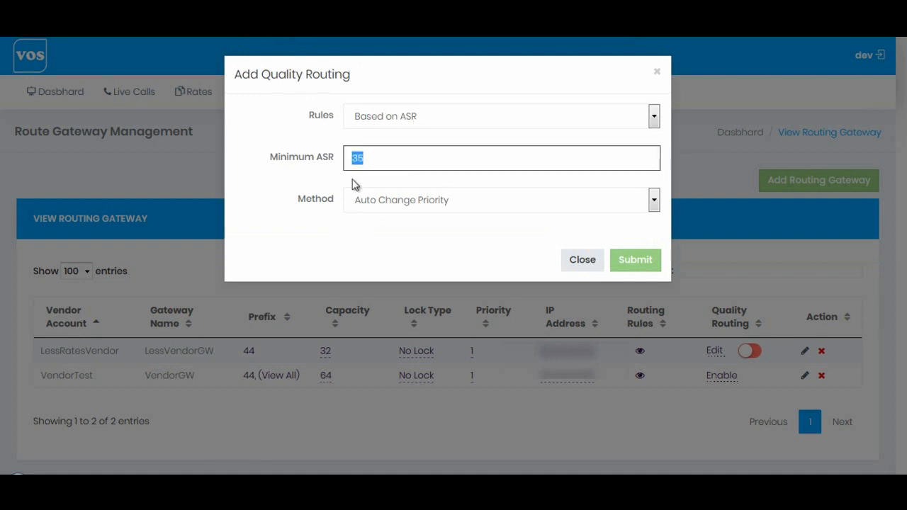
click(413, 200)
click(414, 203)
click(633, 261)
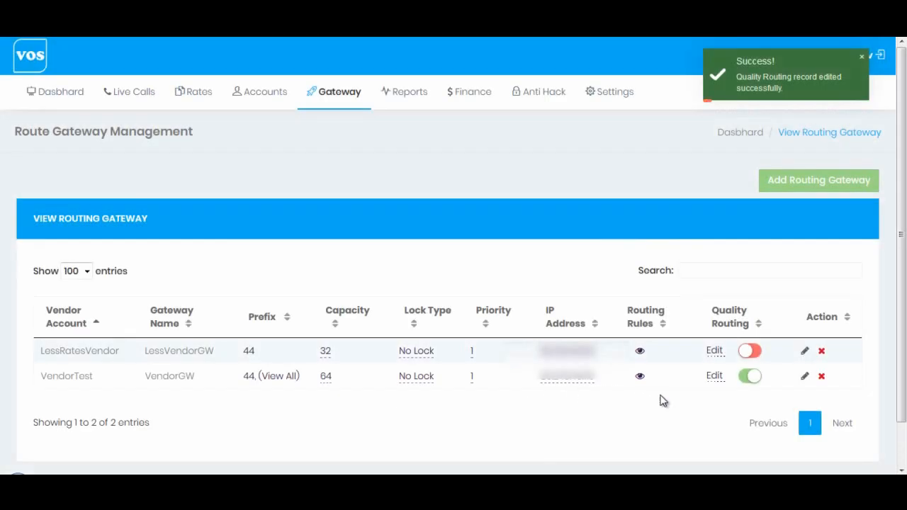
- Switch on quality routing for the LessVendorGW gateway
click(753, 356)
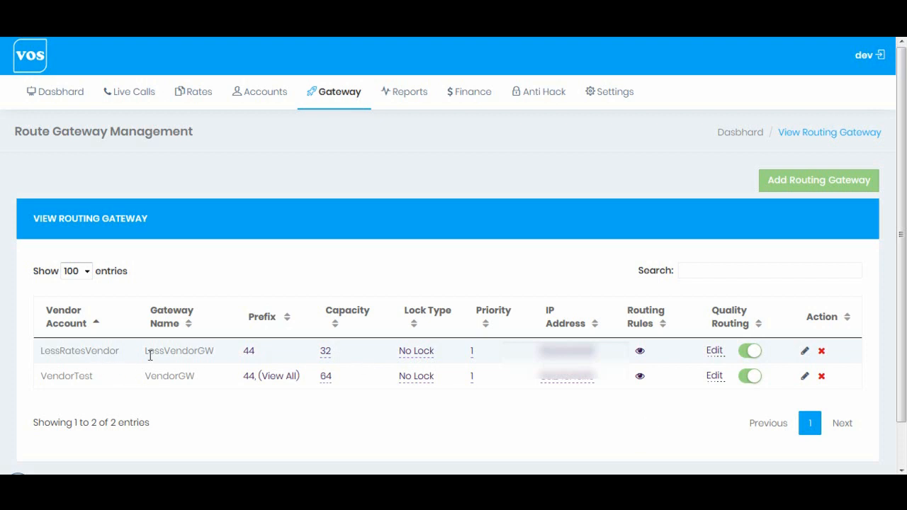
drag(146, 354, 213, 352)
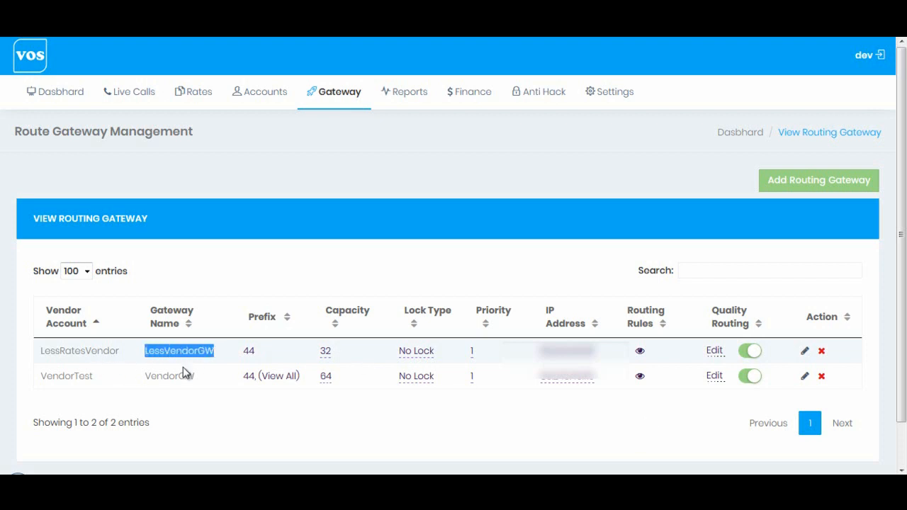
drag(147, 376, 193, 374)
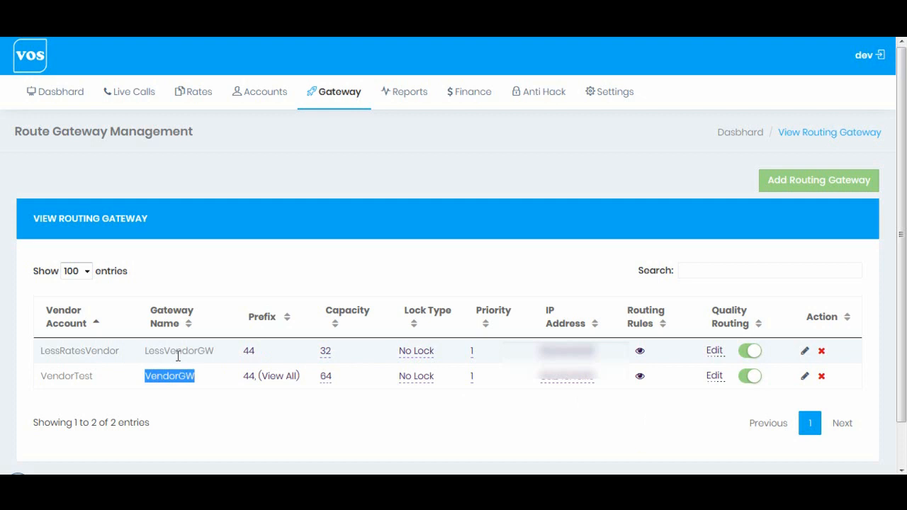
click(178, 357)
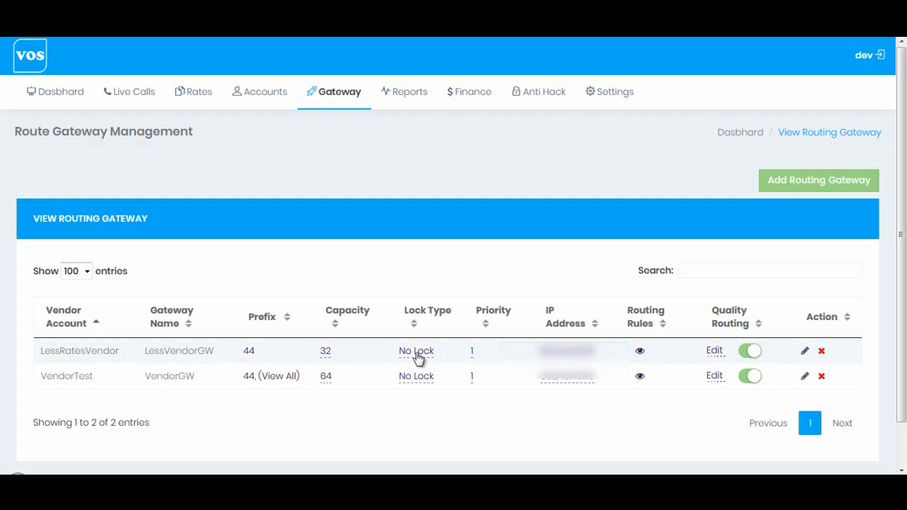
- Set the routing priority of both LessVendorGW and VendorGW to 5
click(472, 355)
drag(431, 321, 355, 306)
text(5)
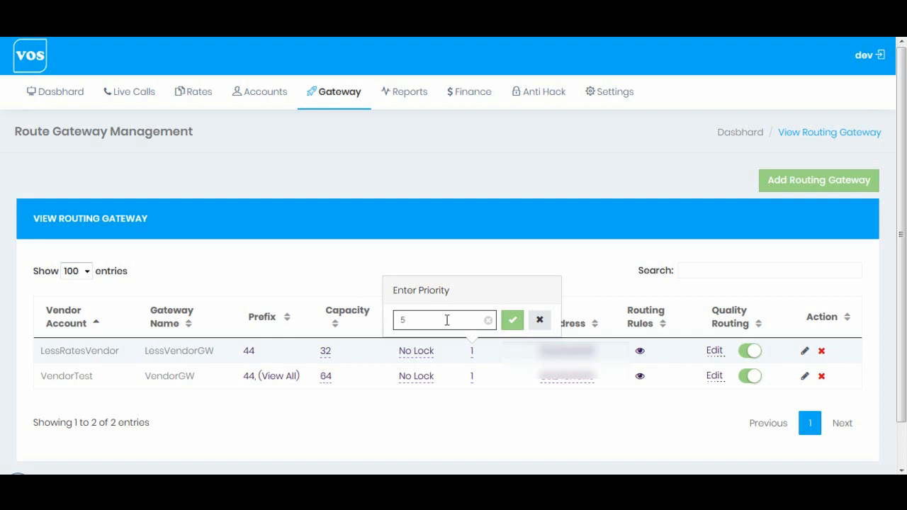
click(513, 322)
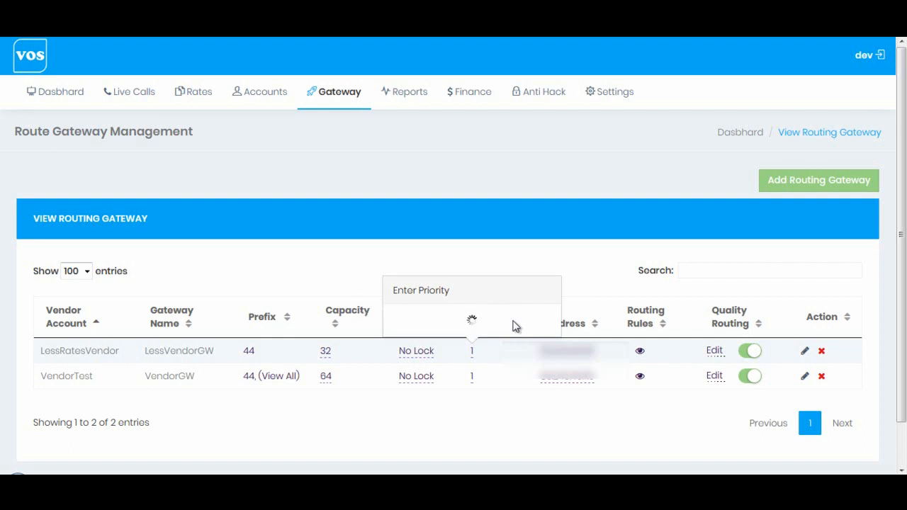
click(473, 377)
drag(418, 345, 359, 346)
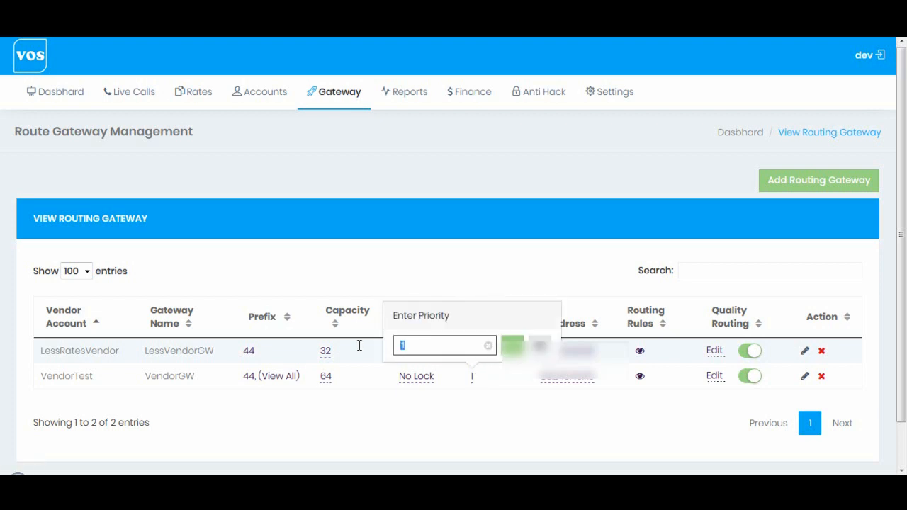
click(512, 349)
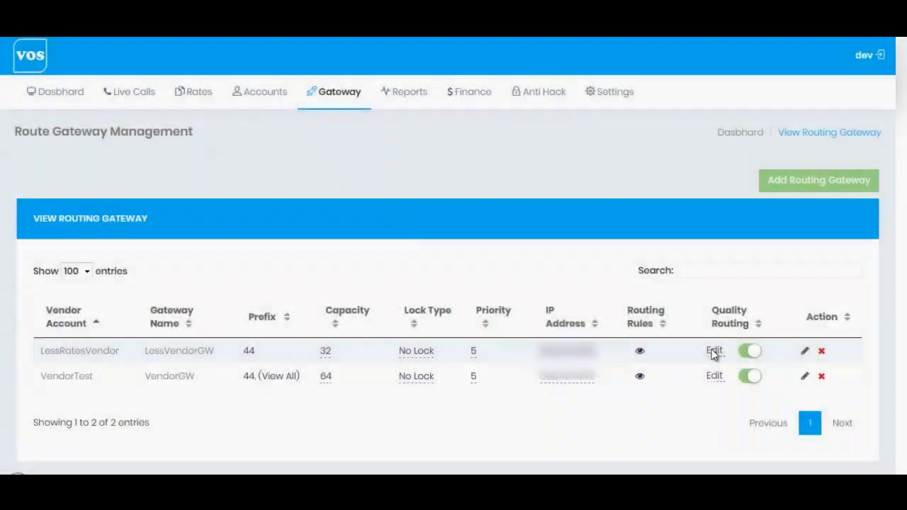
- Review the quality routing rule, minimum value and method of LessVendorGW and VendorGW without changing them
click(713, 351)
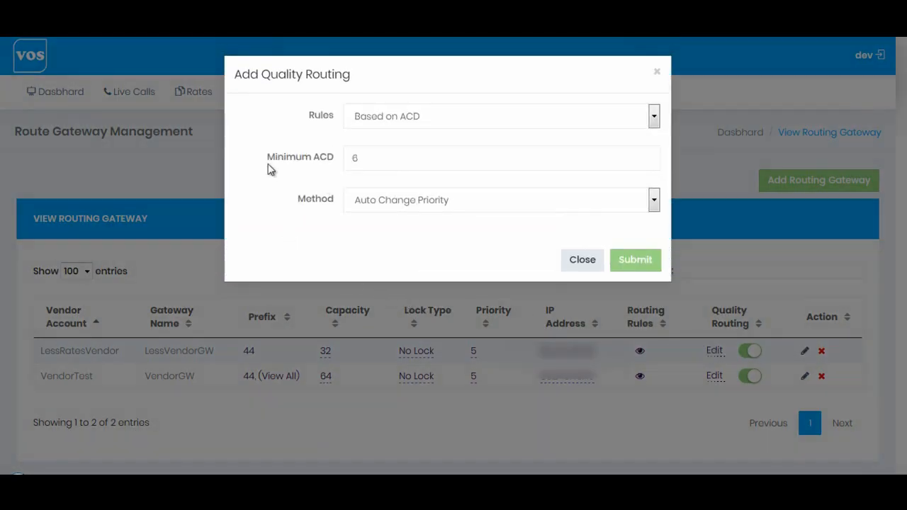
drag(370, 160, 353, 158)
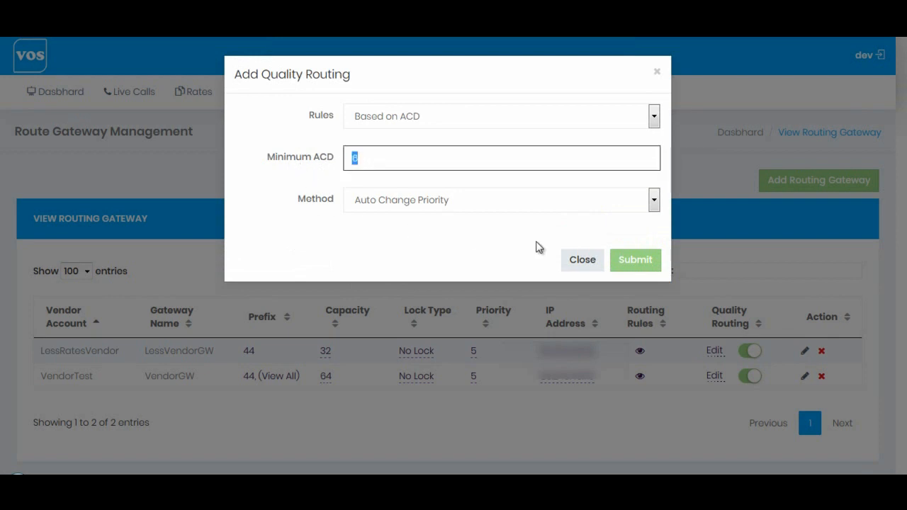
click(584, 259)
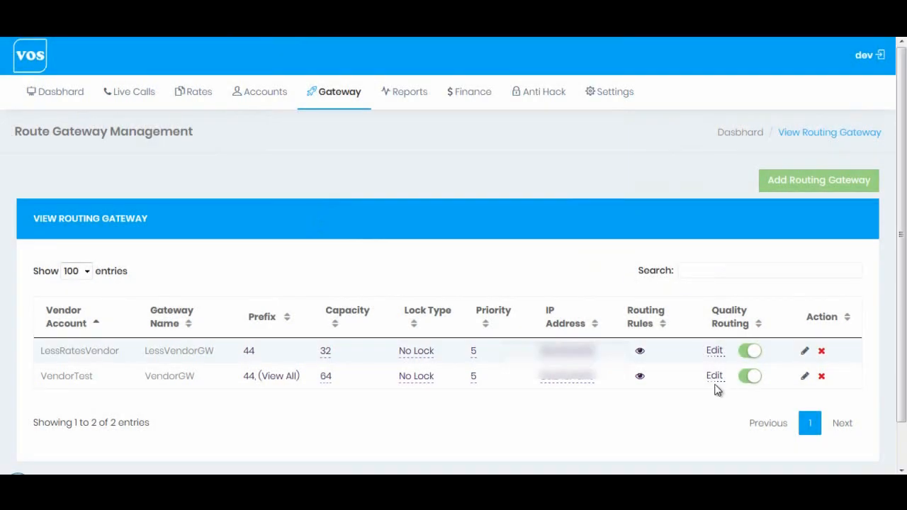
click(716, 377)
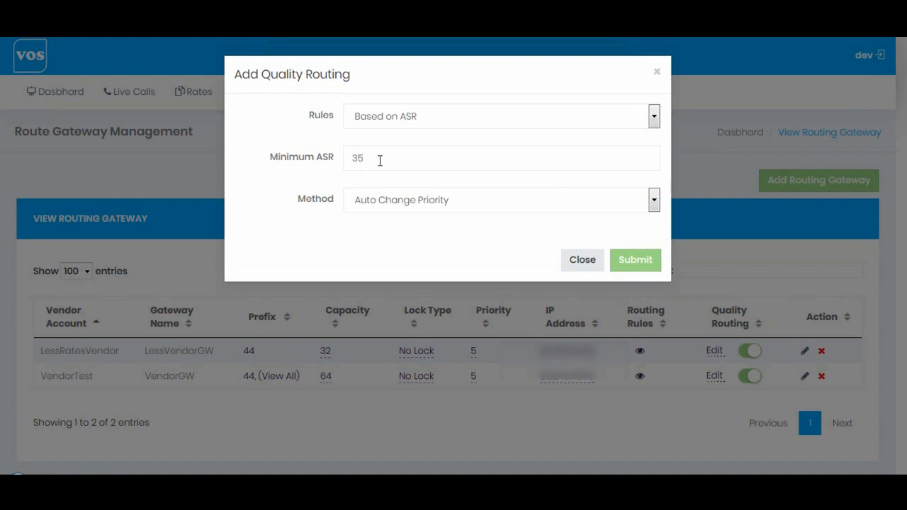
double_click(381, 156)
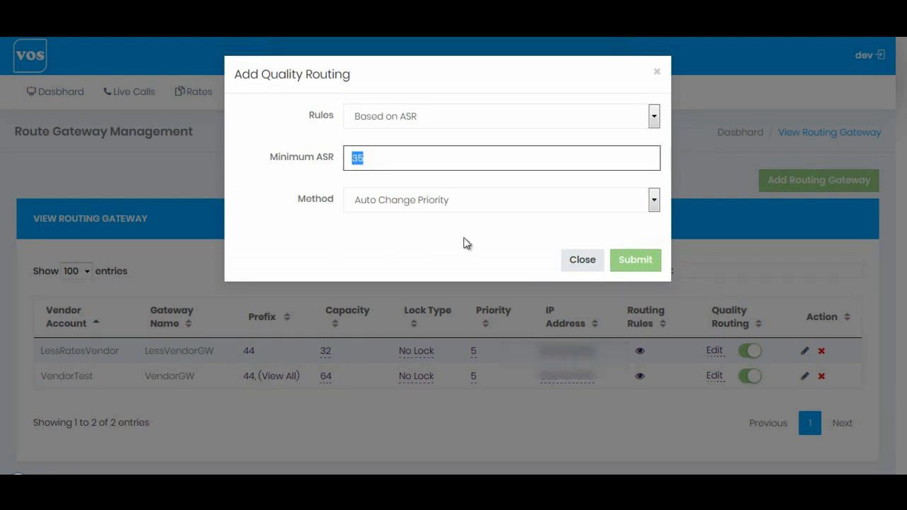
click(546, 252)
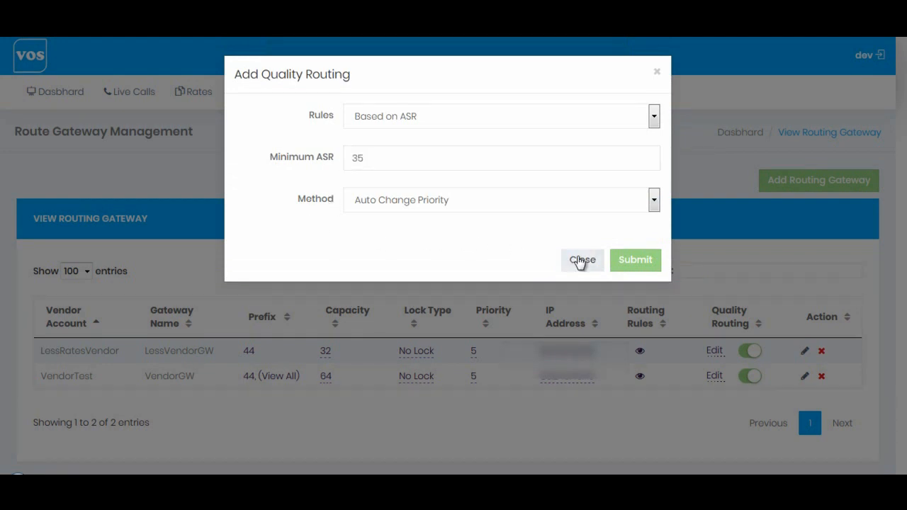
click(580, 261)
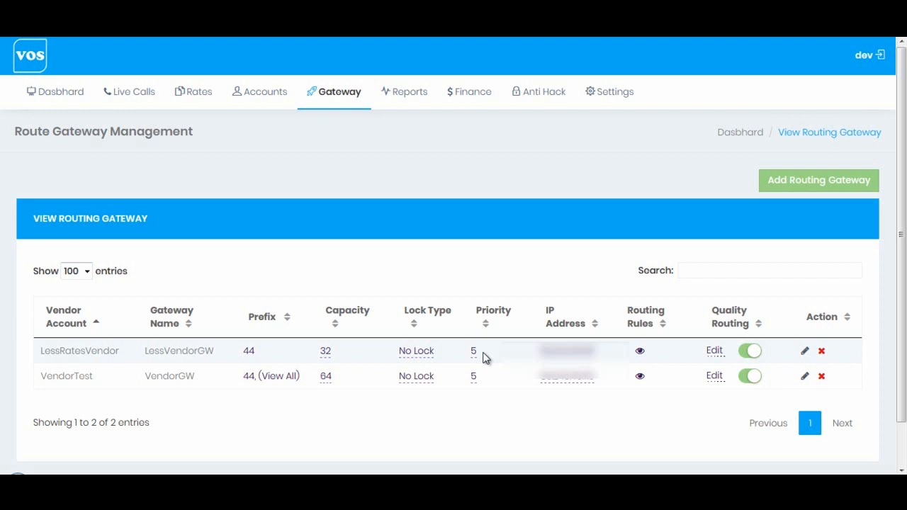
- Reload the routing gateway list and compare the priorities of LessVendorGW and VendorGW
drag(483, 353, 450, 348)
click(450, 348)
double_click(474, 376)
mouse_move(343, 106)
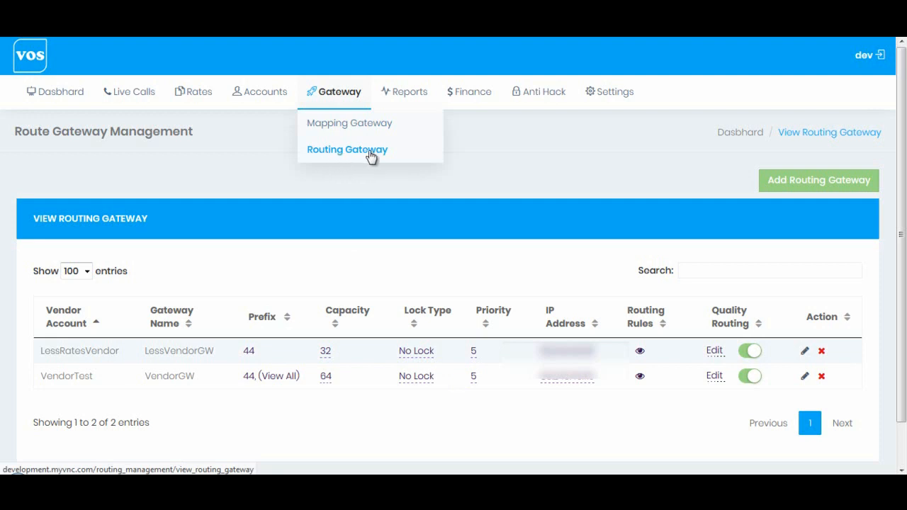
click(371, 153)
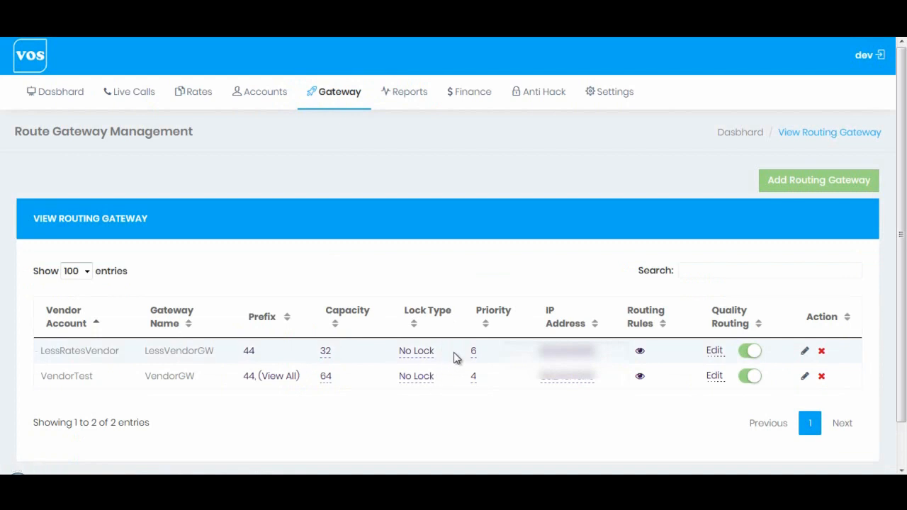
drag(470, 357, 503, 357)
click(502, 357)
drag(498, 381, 456, 378)
drag(147, 377, 195, 377)
- Open the live calls page and examine which routing gateway carries the current calls
click(137, 101)
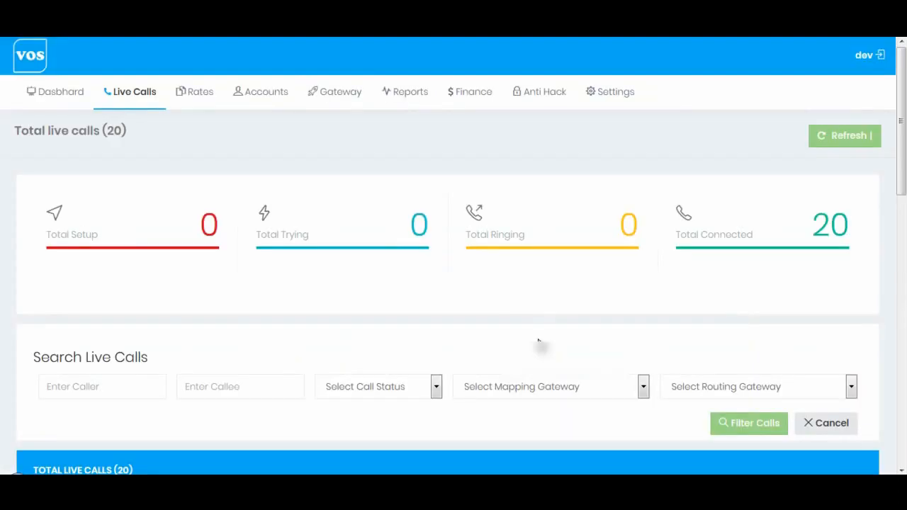
scroll(541, 345, down, 3)
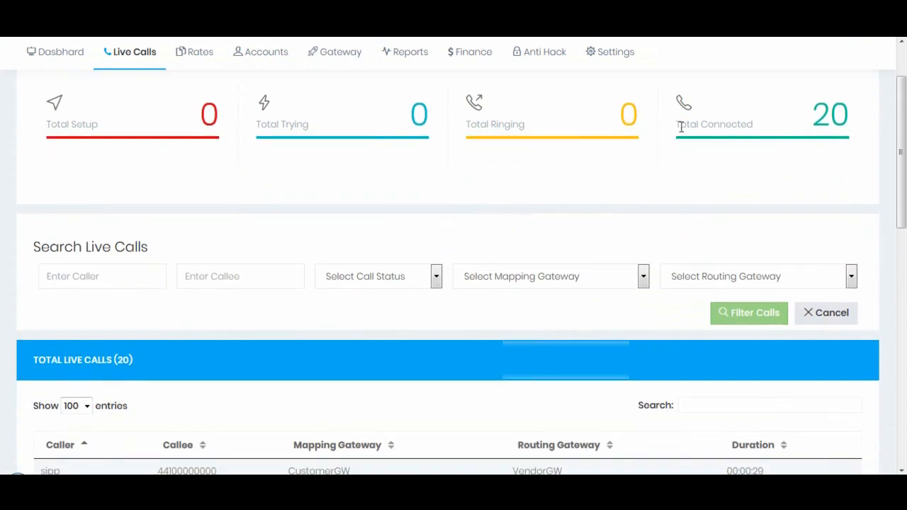
scroll(641, 260, down, 3)
scroll(641, 260, down, 1)
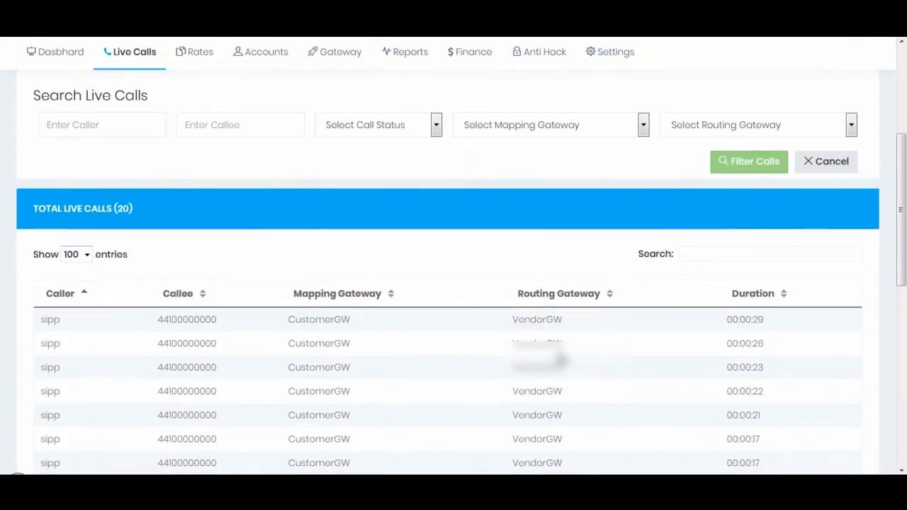
scroll(472, 369, down, 3)
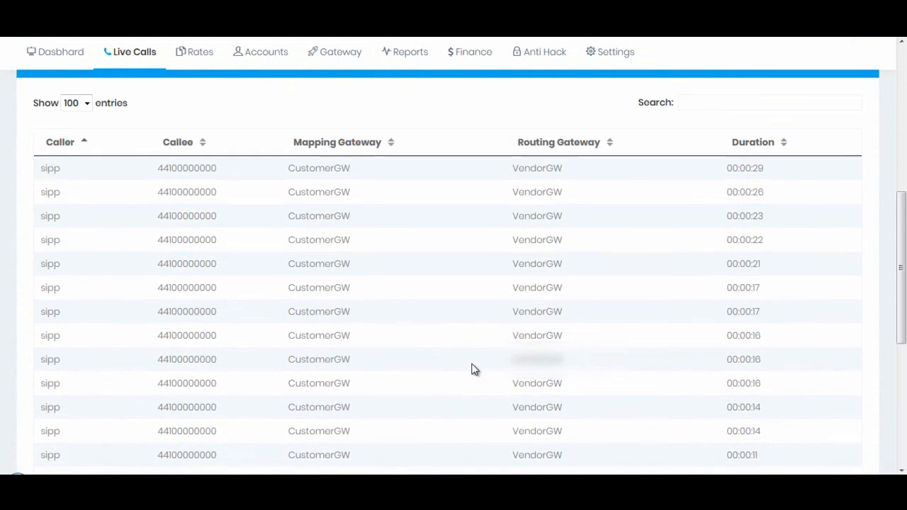
scroll(474, 369, down, 1)
scroll(472, 369, down, 3)
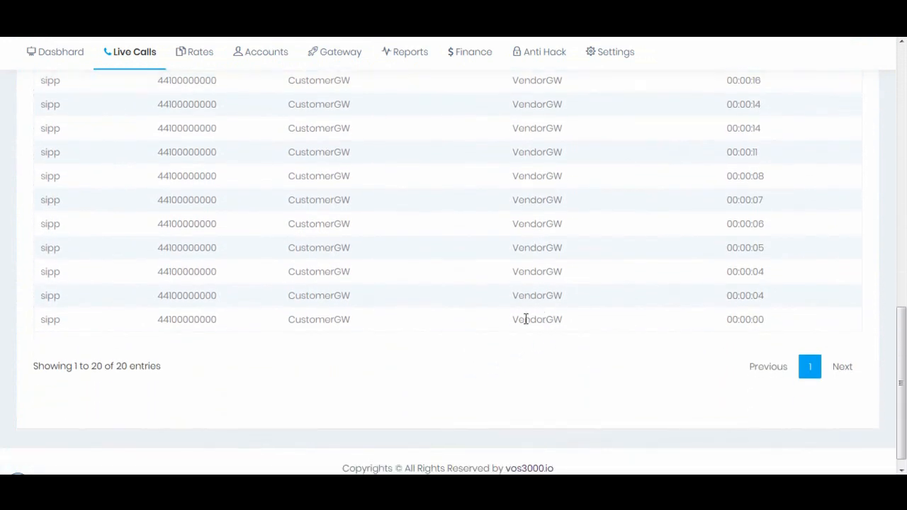
drag(513, 320, 562, 321)
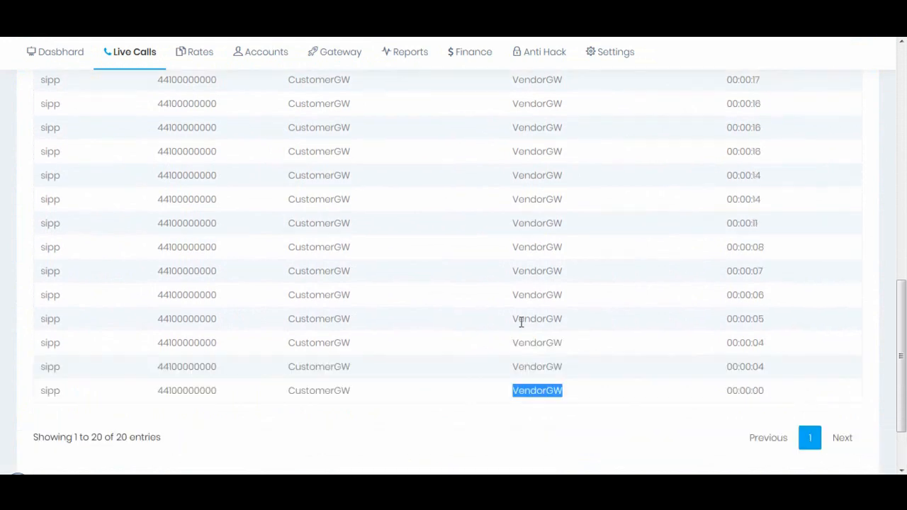
scroll(521, 323, up, 5)
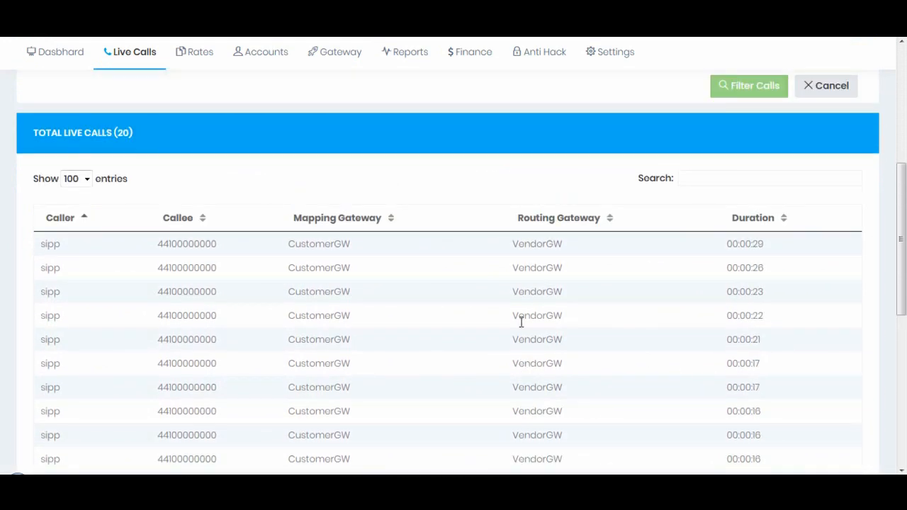
scroll(521, 322, up, 5)
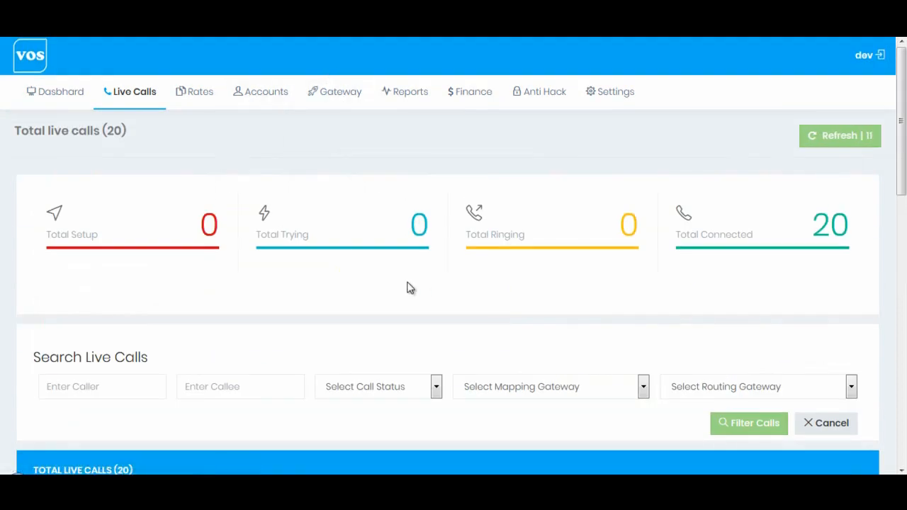
scroll(408, 287, down, 5)
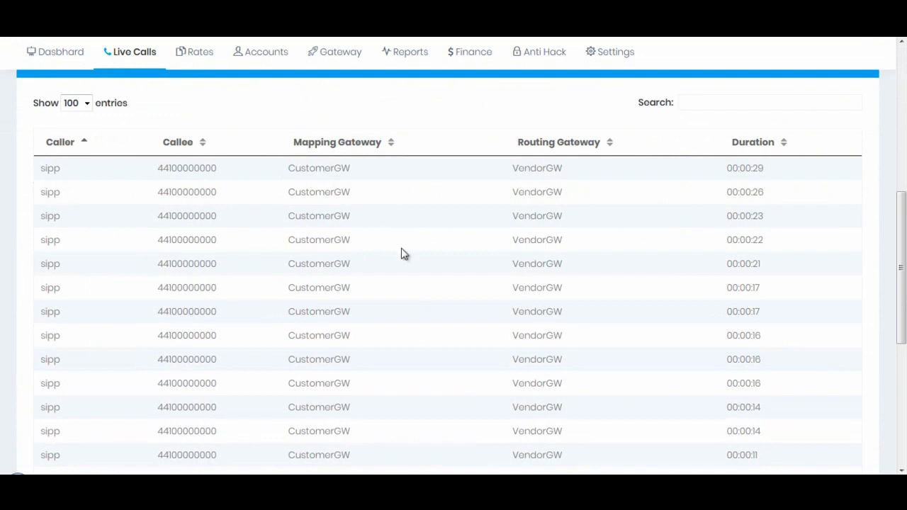
scroll(439, 293, down, 3)
drag(496, 395, 577, 409)
click(520, 404)
scroll(465, 394, up, 10)
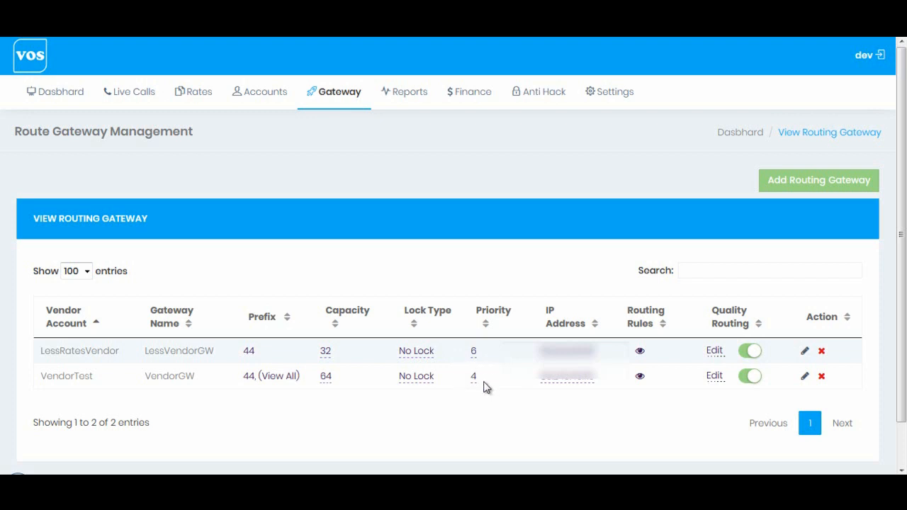
click(474, 379)
drag(429, 351, 394, 346)
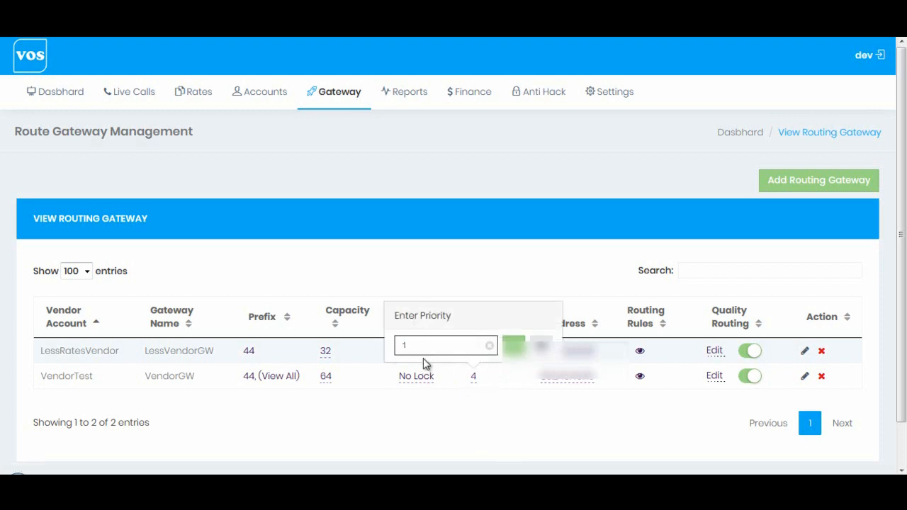
click(540, 346)
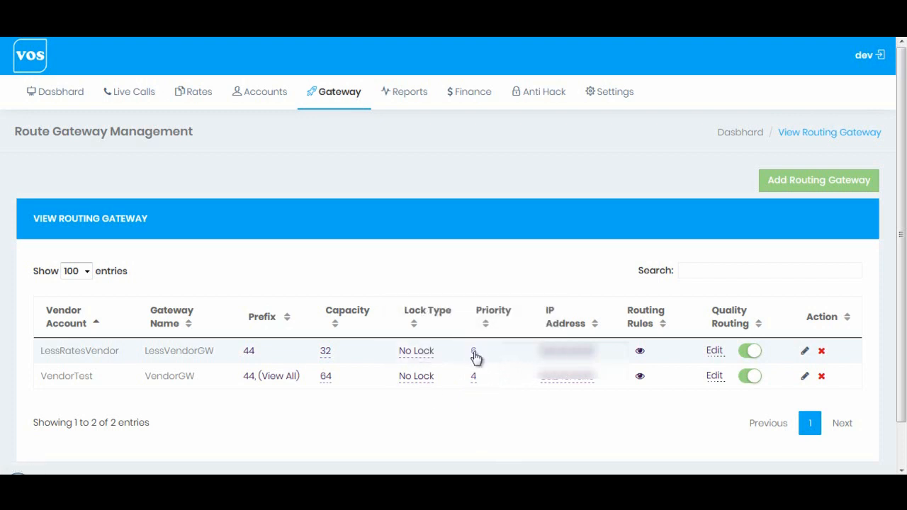
click(474, 352)
drag(433, 322, 387, 322)
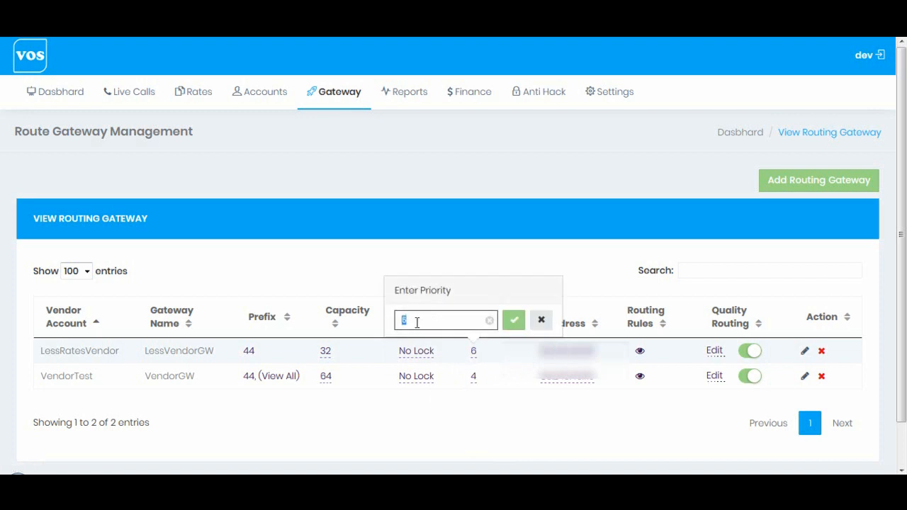
click(538, 322)
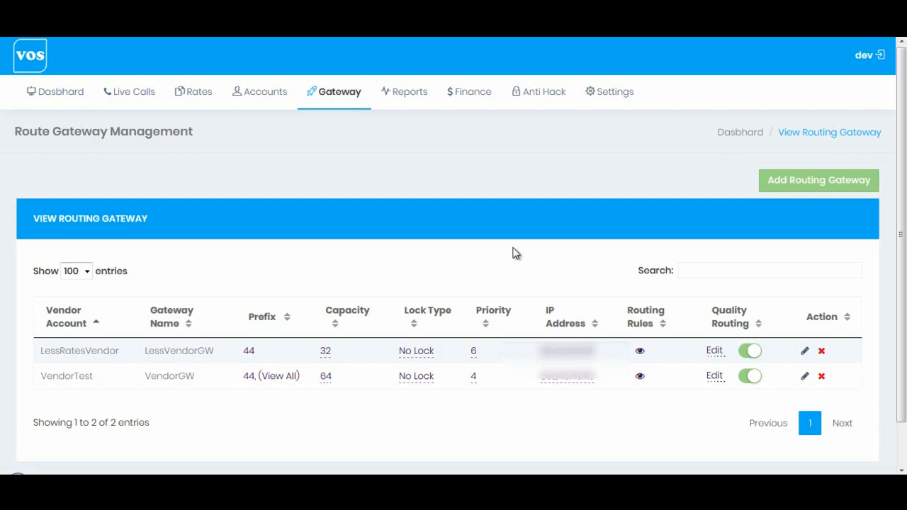
- Change LessVendorGW's quality routing rule to Based on ASR with a minimum ASR of 40 and submit it
click(715, 351)
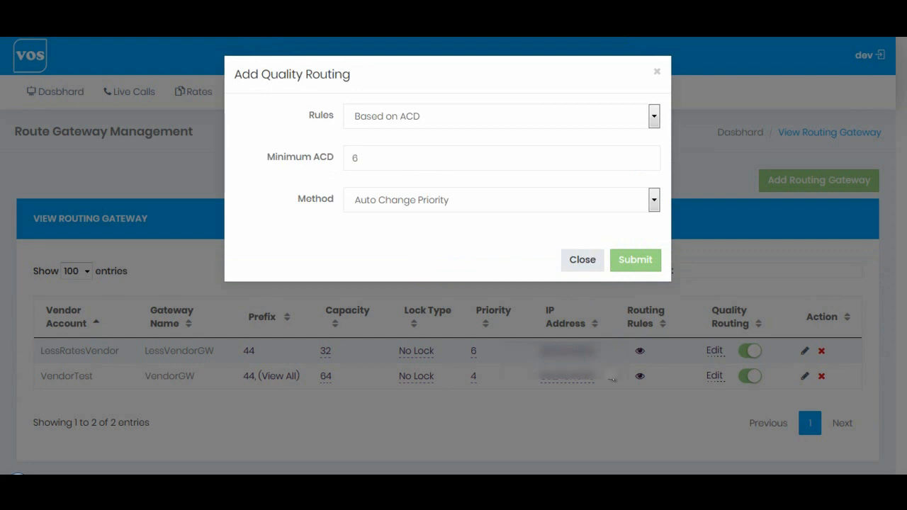
click(392, 125)
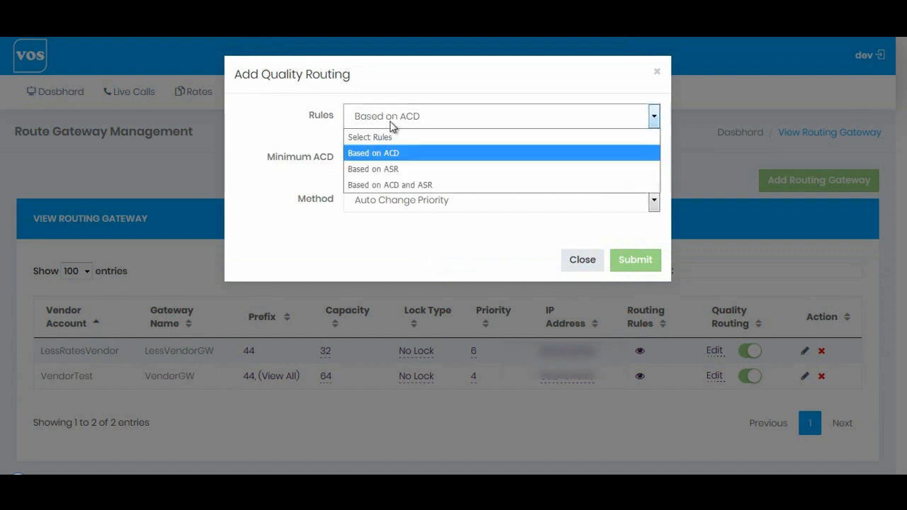
click(395, 170)
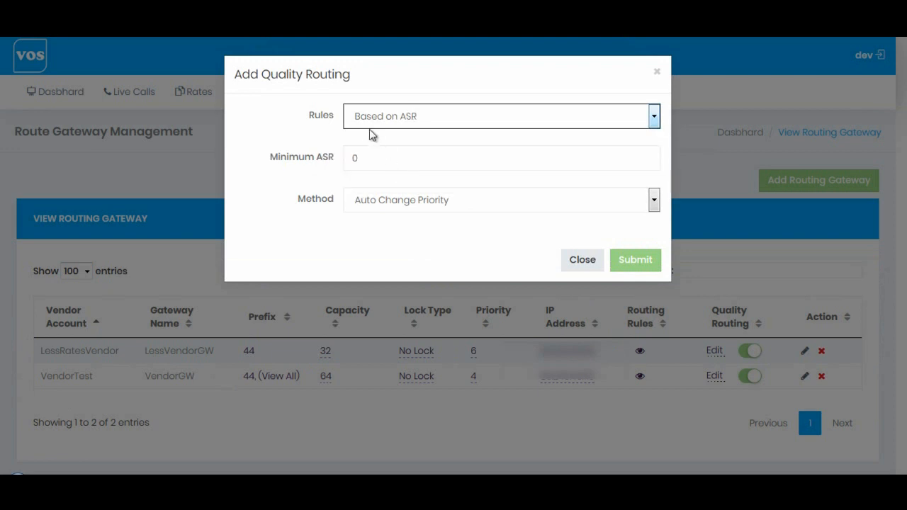
double_click(387, 157)
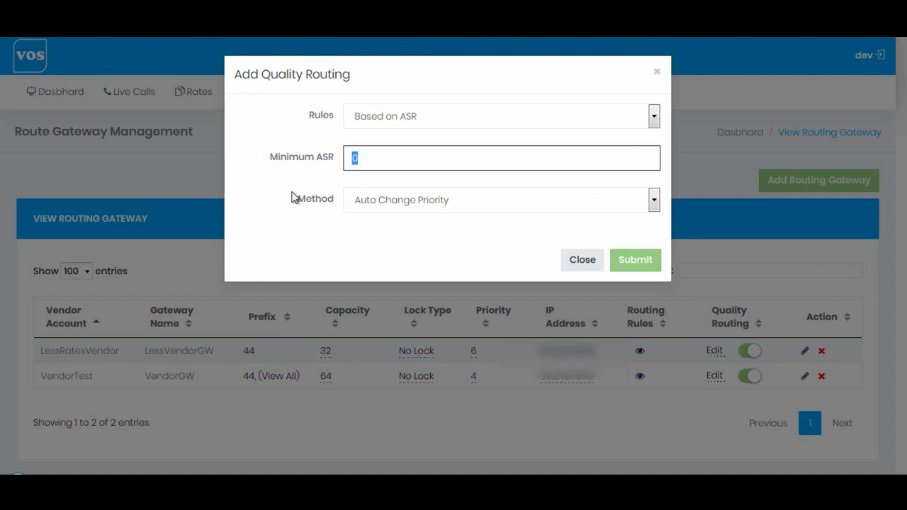
text(40)
click(628, 260)
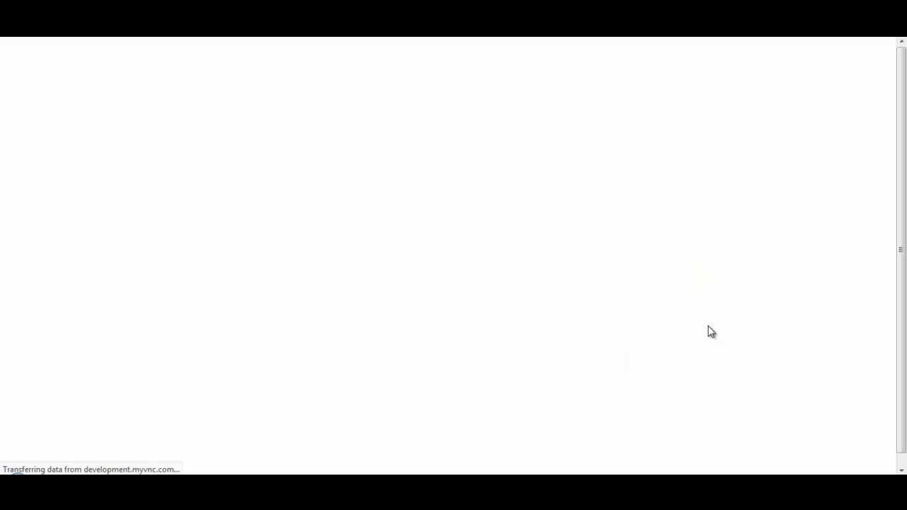
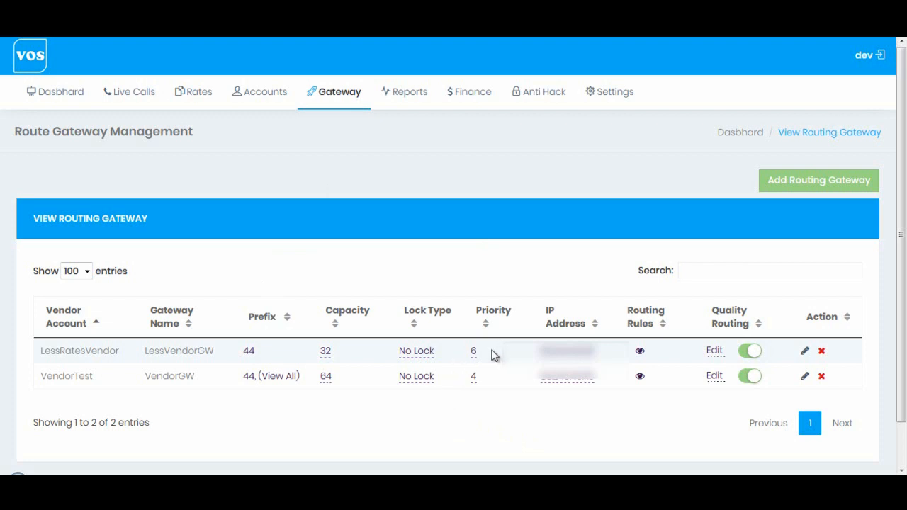
- Review the minimum ASR in the quality routing settings of LessVendorGW and VendorGW without changing them
click(713, 351)
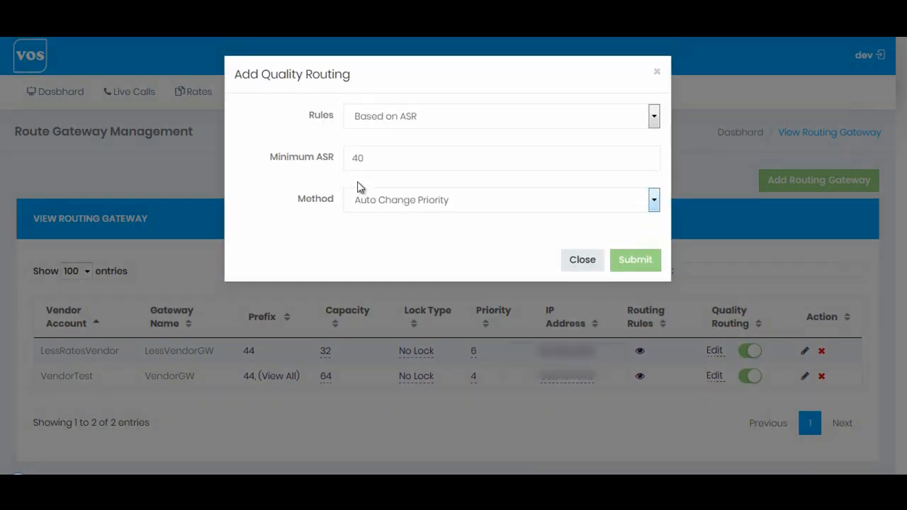
click(356, 156)
double_click(357, 157)
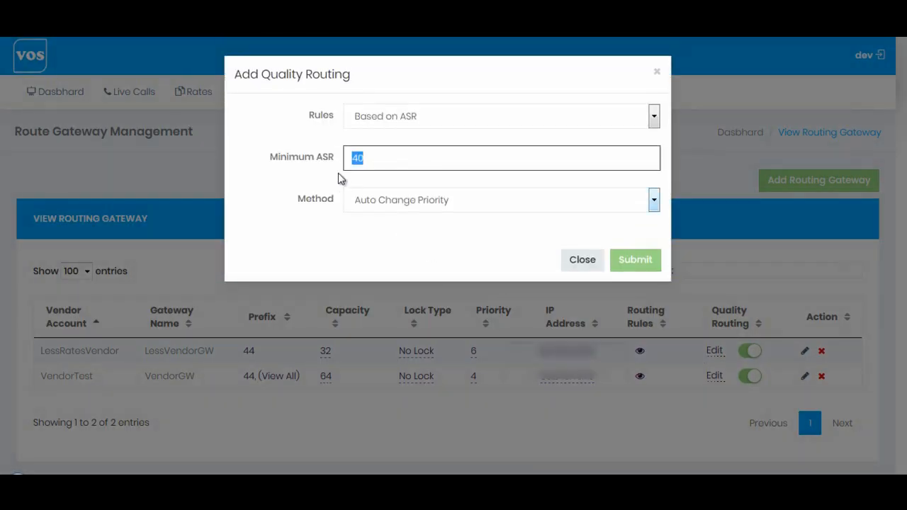
click(582, 260)
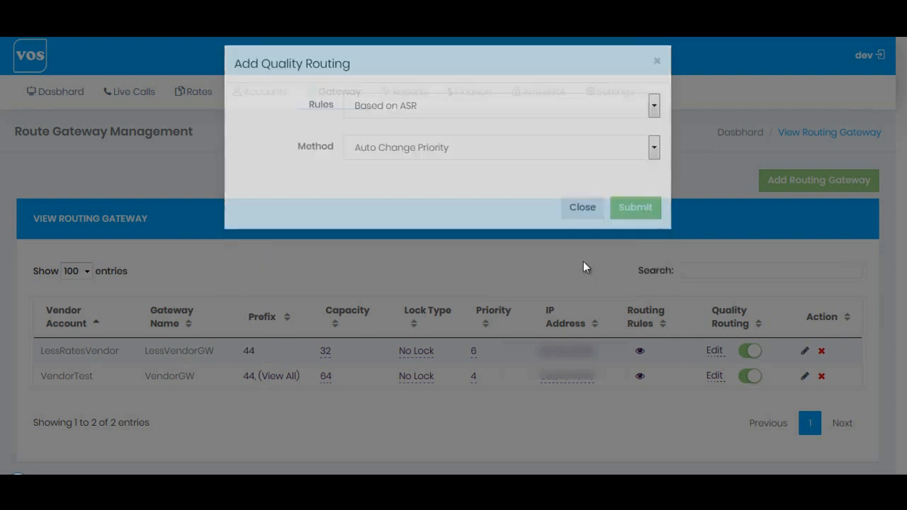
click(716, 380)
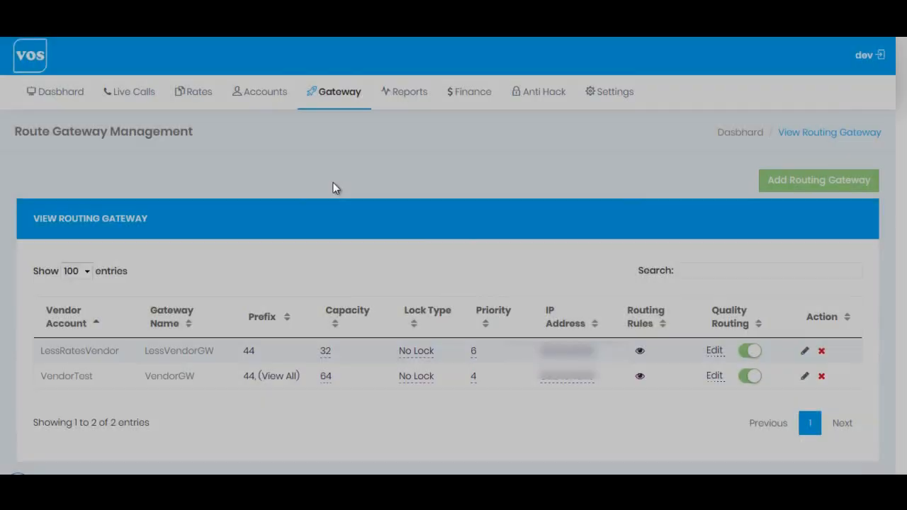
drag(380, 156, 328, 157)
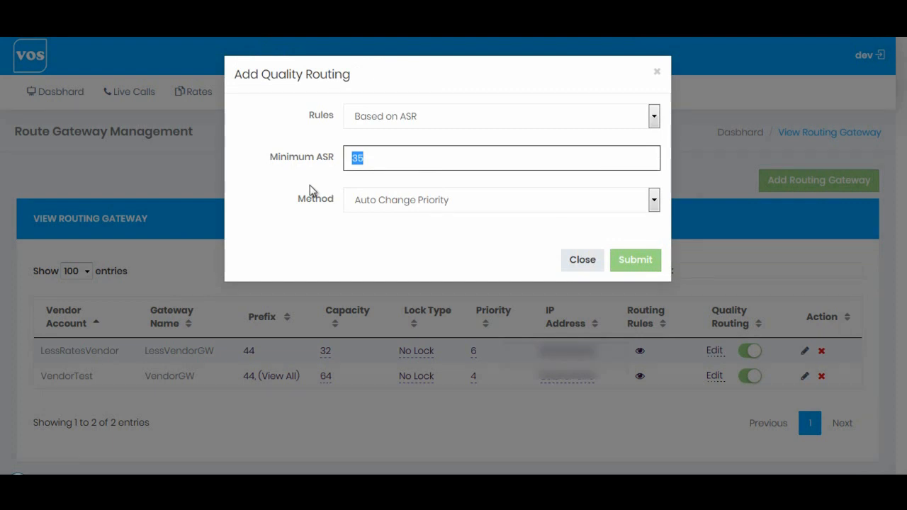
click(583, 264)
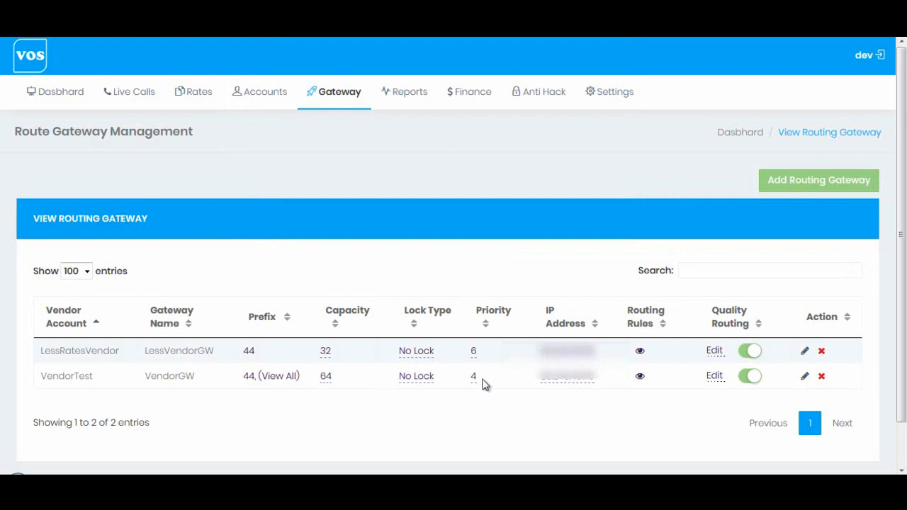
- Compare the priorities of VendorGW and LessVendorGW, reloading the routing gateway list to check for automatic changes
drag(490, 379, 469, 380)
drag(486, 353, 455, 354)
click(454, 354)
mouse_move(349, 102)
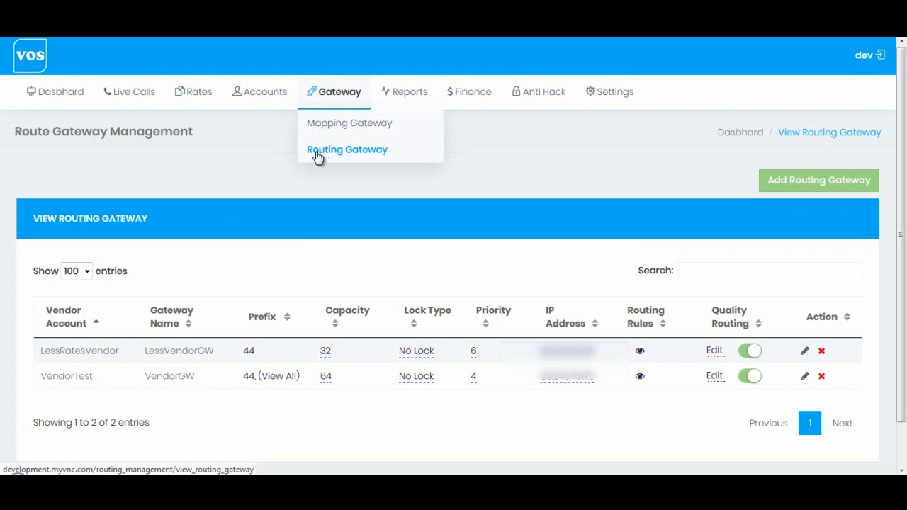
click(399, 159)
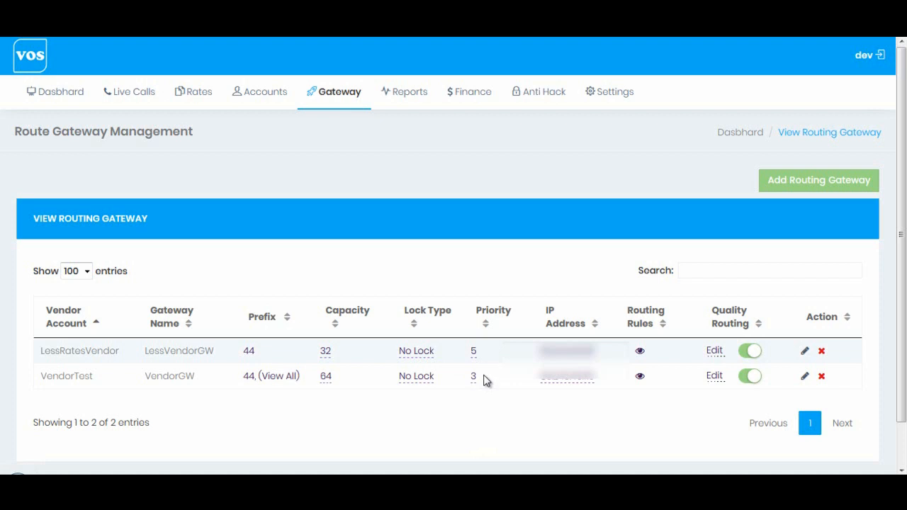
- Open the live calls page and examine the routing gateway used by each current call
right_click(132, 96)
click(117, 95)
click(117, 95)
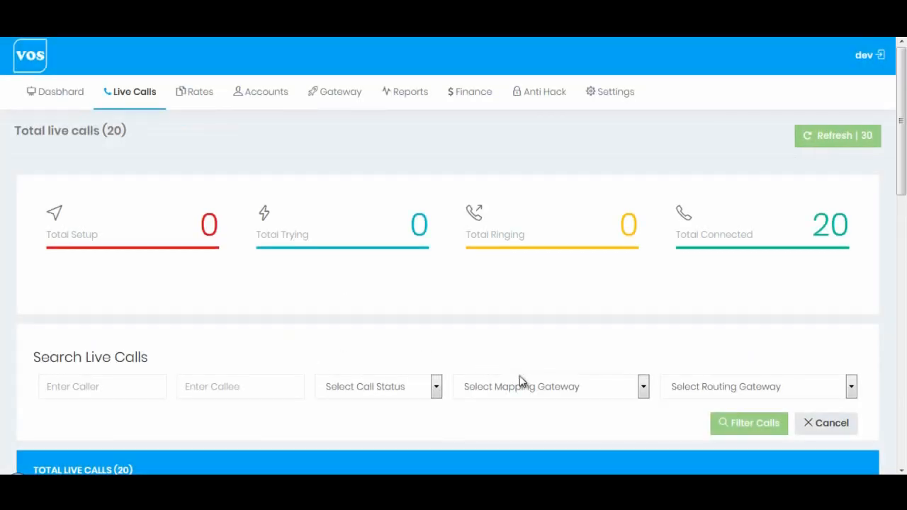
scroll(521, 380, down, 5)
drag(512, 170, 558, 170)
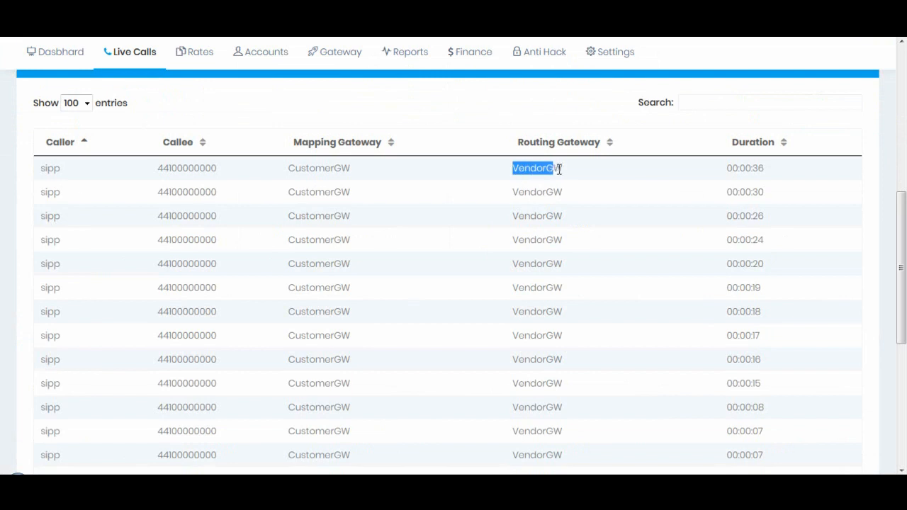
scroll(546, 259, down, 5)
scroll(545, 314, up, 6)
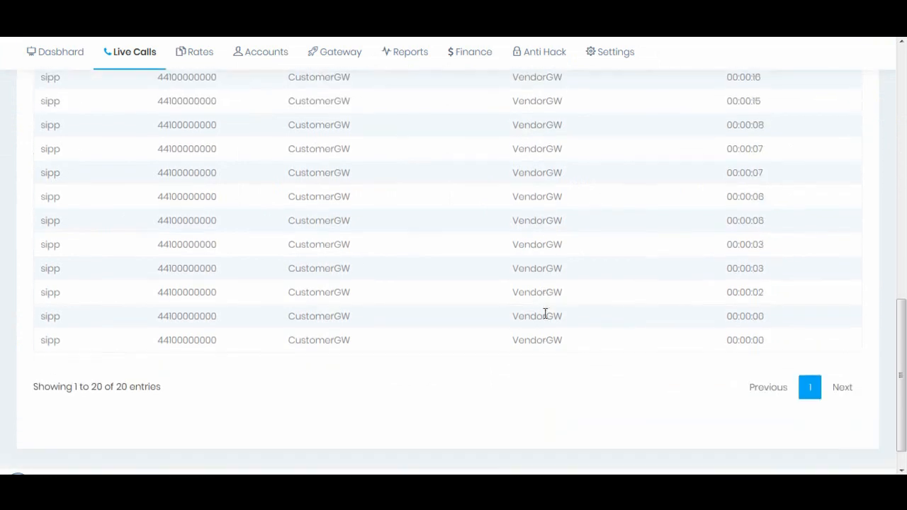
scroll(477, 304, up, 4)
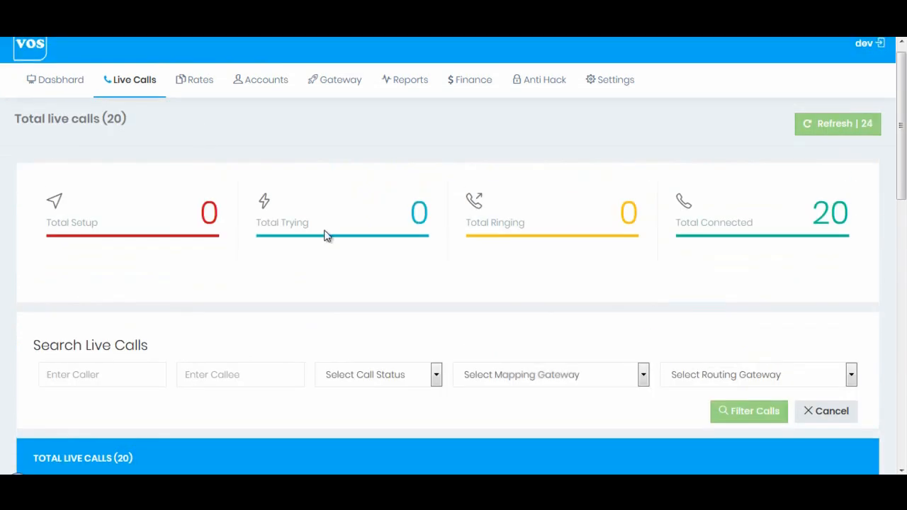
- Return to the routing gateway list and set VendorGW's priority to 7
mouse_move(335, 79)
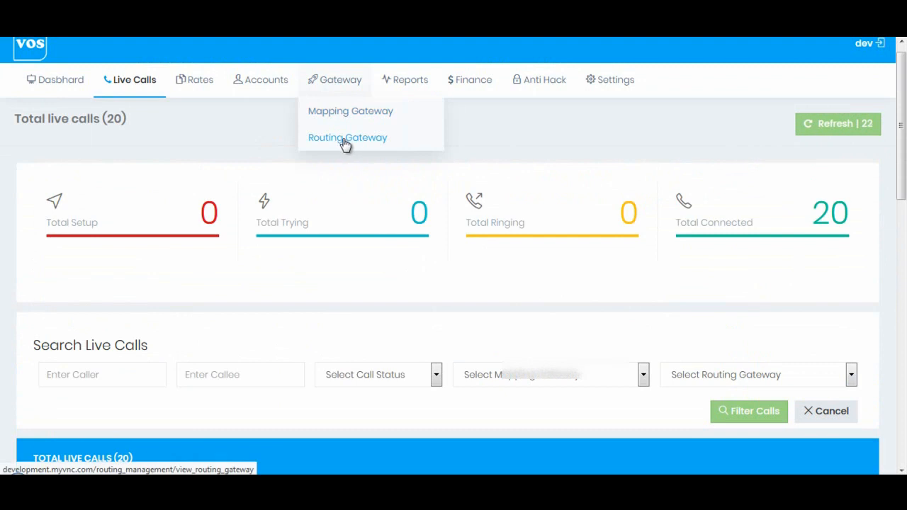
click(345, 139)
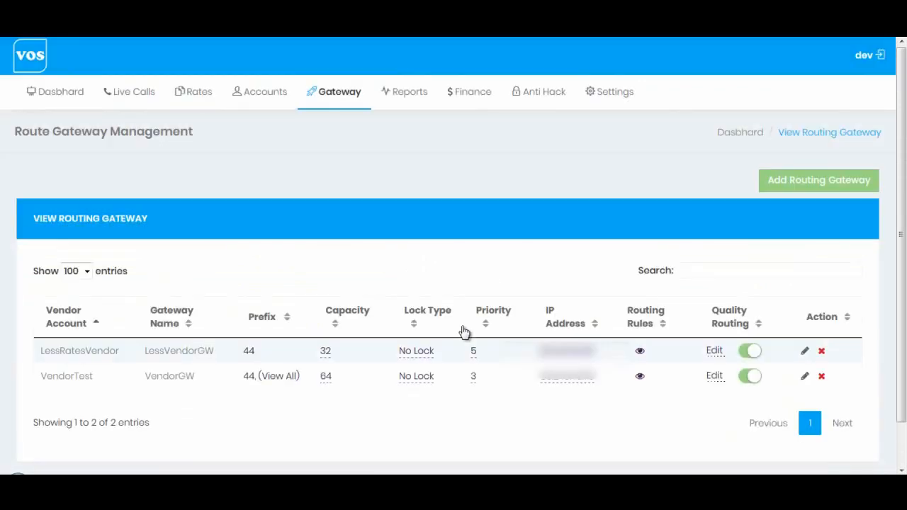
click(474, 377)
double_click(421, 347)
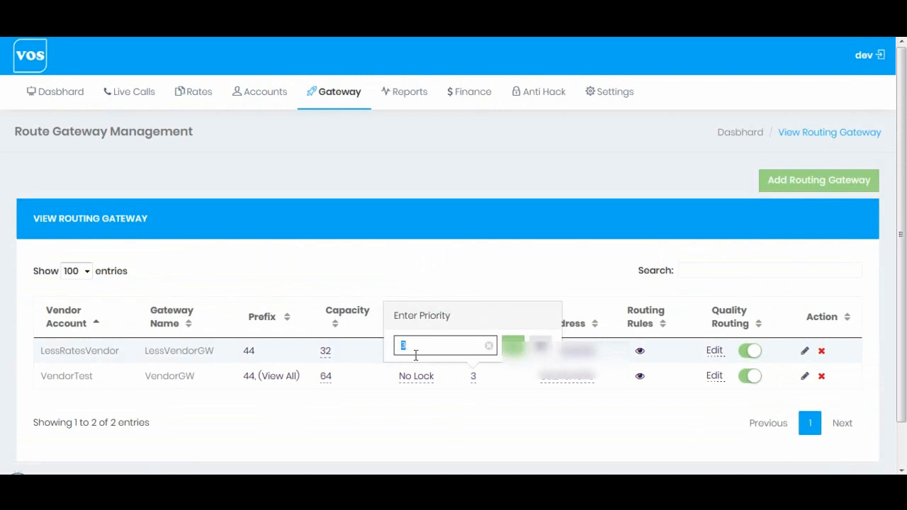
text(7)
click(513, 345)
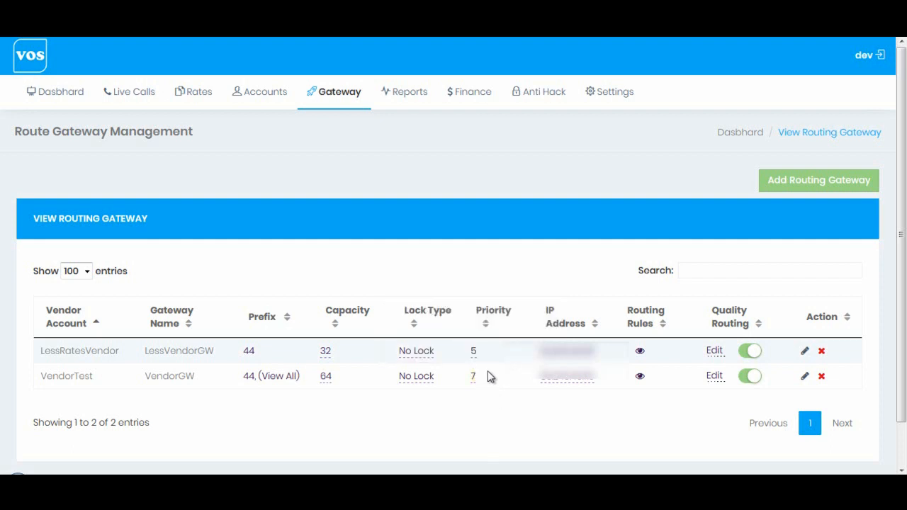
- Compare the priorities of LessVendorGW and VendorGW to identify which gateway should receive new calls
drag(492, 357, 468, 352)
drag(492, 380, 461, 382)
click(464, 417)
drag(144, 350, 209, 348)
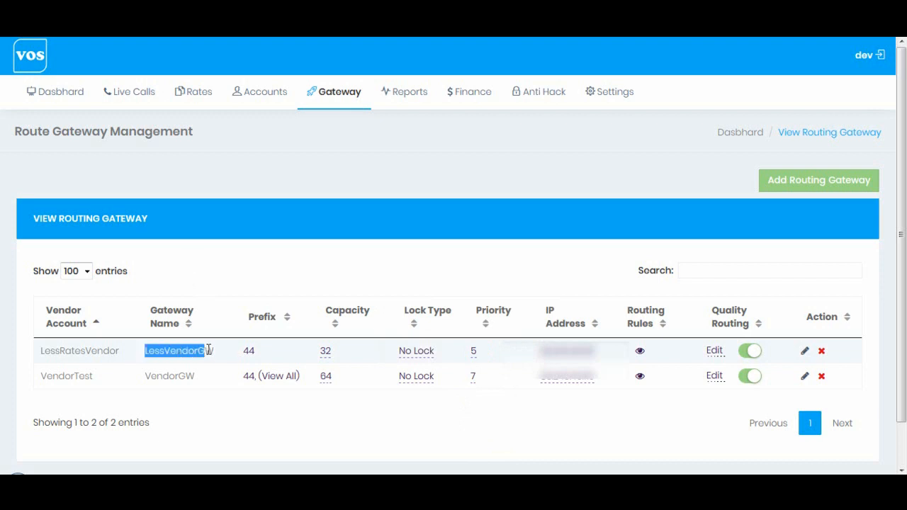
- Open the live calls and compare the routing gateways of the longer-running and most recent calls
click(142, 102)
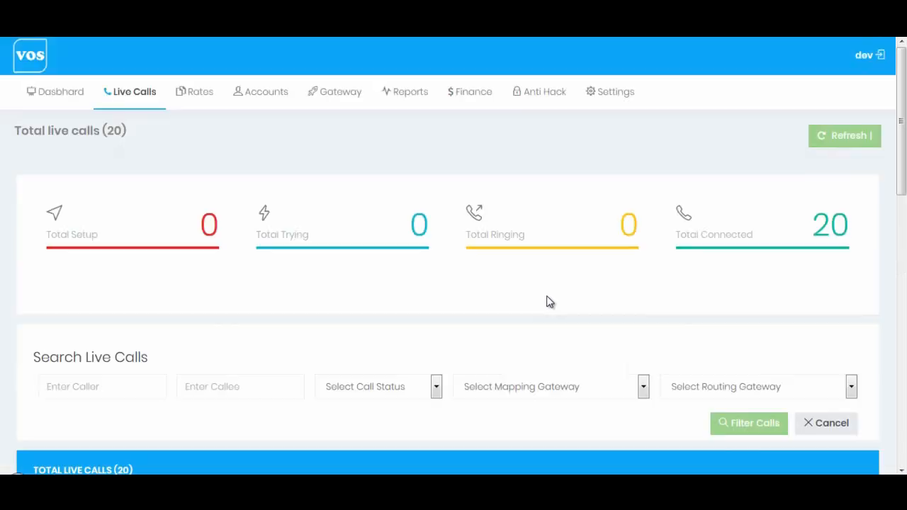
scroll(547, 303, down, 7)
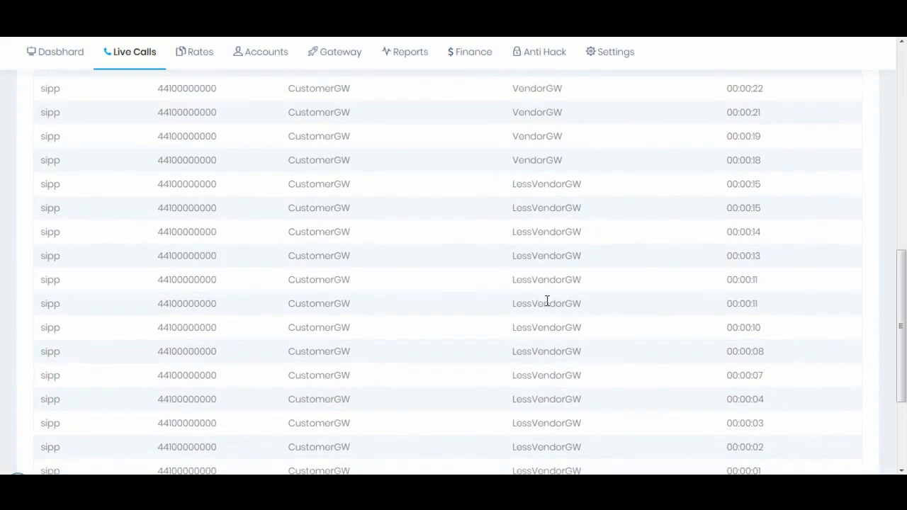
scroll(546, 303, up, 3)
drag(506, 243, 562, 244)
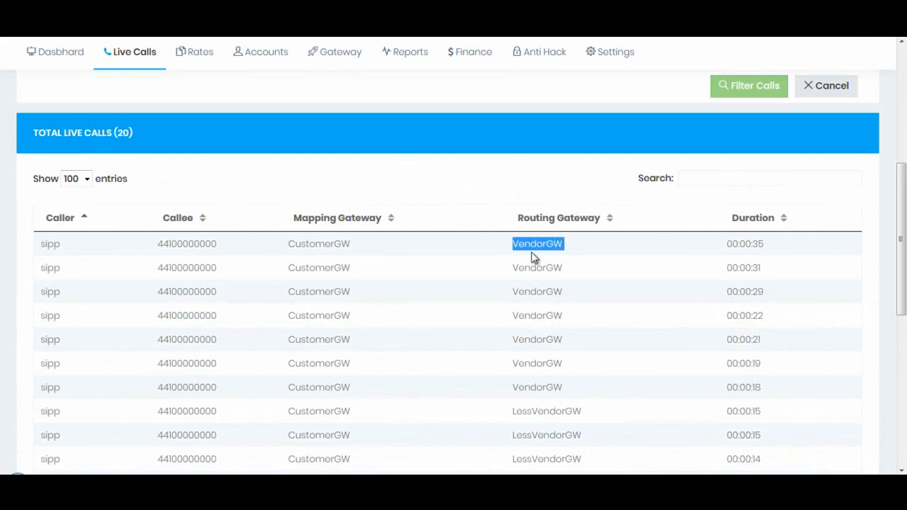
scroll(533, 258, down, 5)
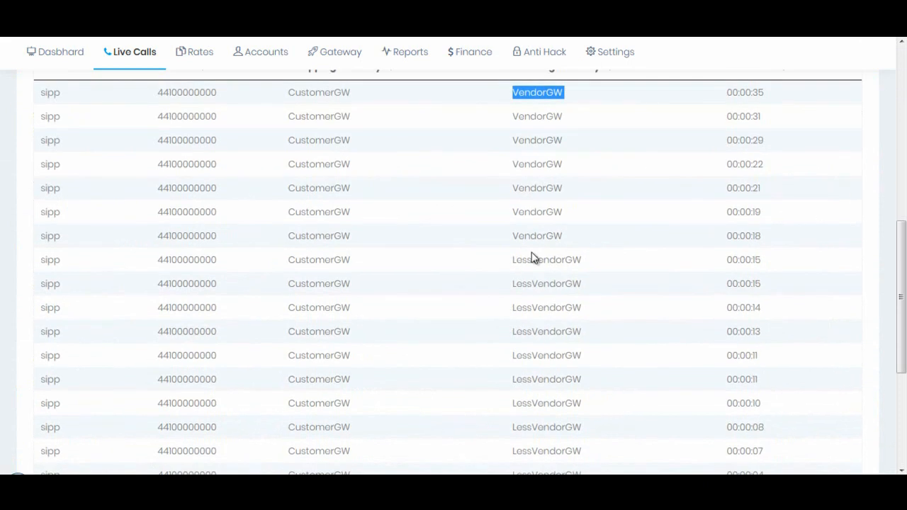
scroll(533, 252, up, 3)
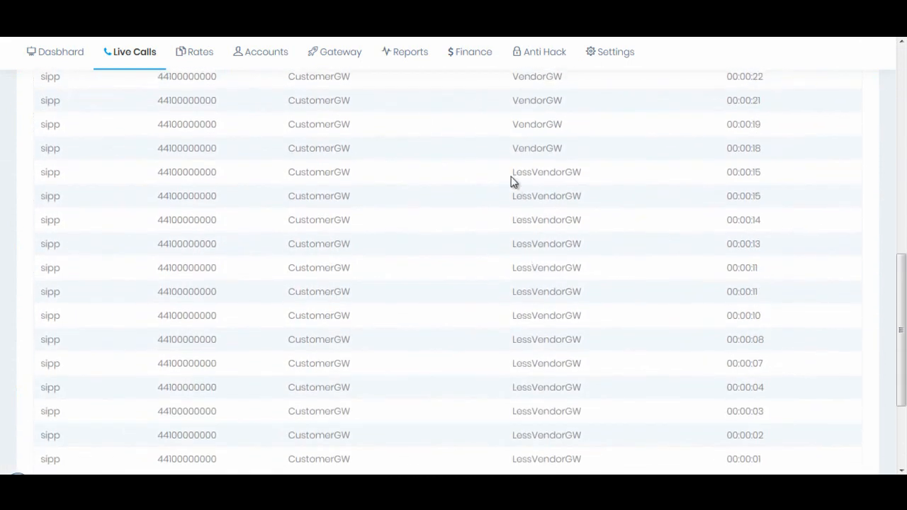
drag(513, 174, 582, 174)
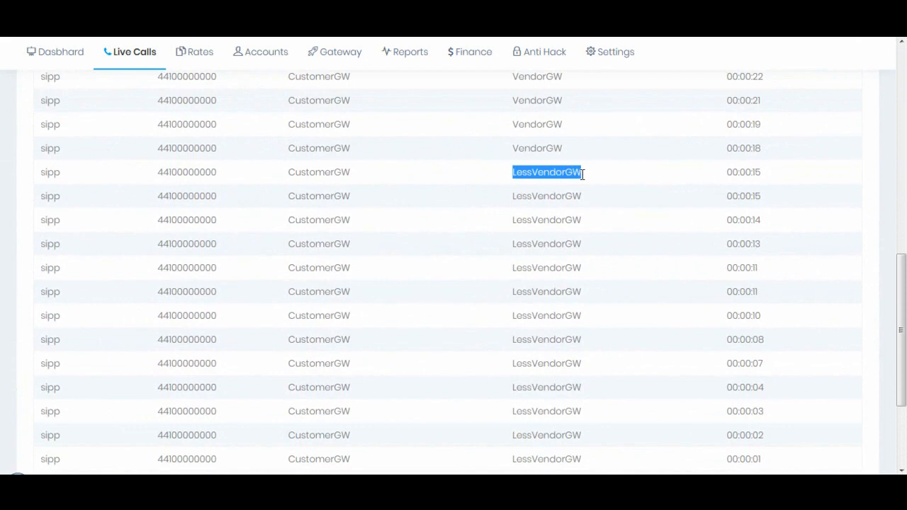
click(535, 177)
drag(514, 179, 584, 174)
scroll(602, 204, up, 9)
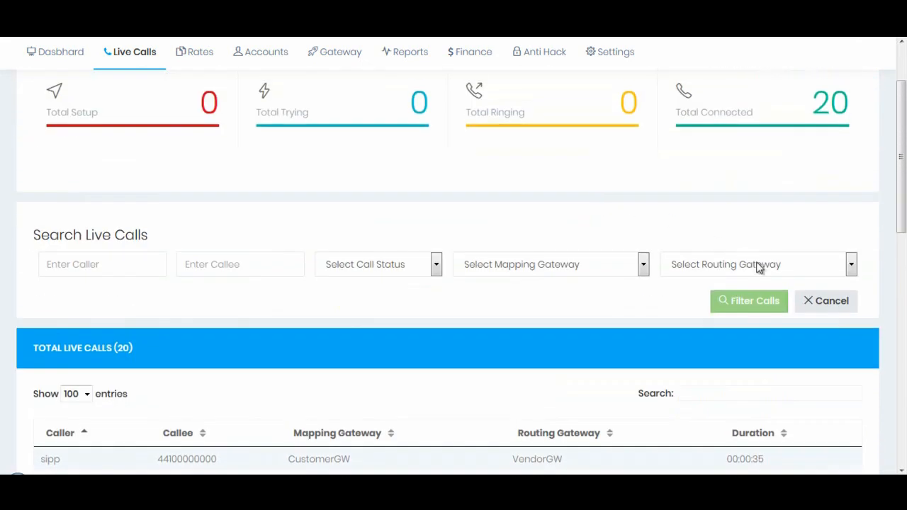
- Refresh the live calls and check again which routing gateway carries them
scroll(769, 283, up, 3)
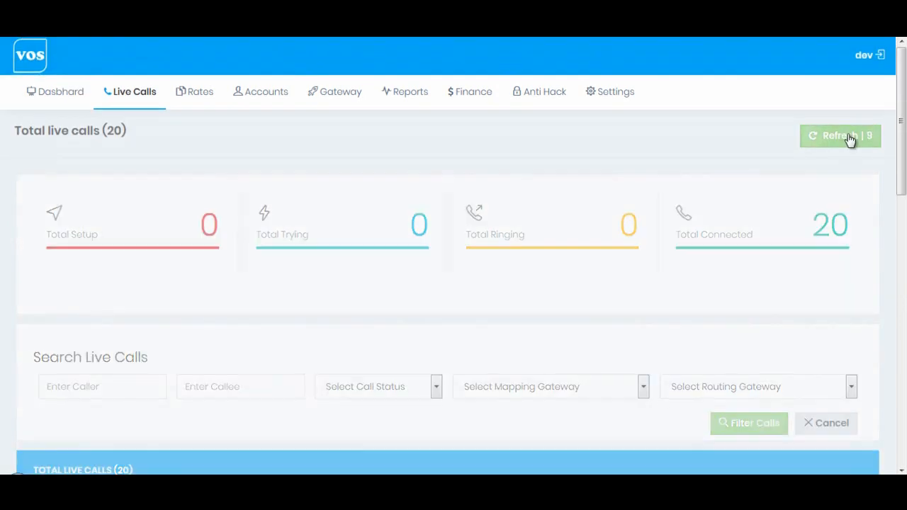
scroll(516, 282, down, 2)
scroll(516, 282, down, 3)
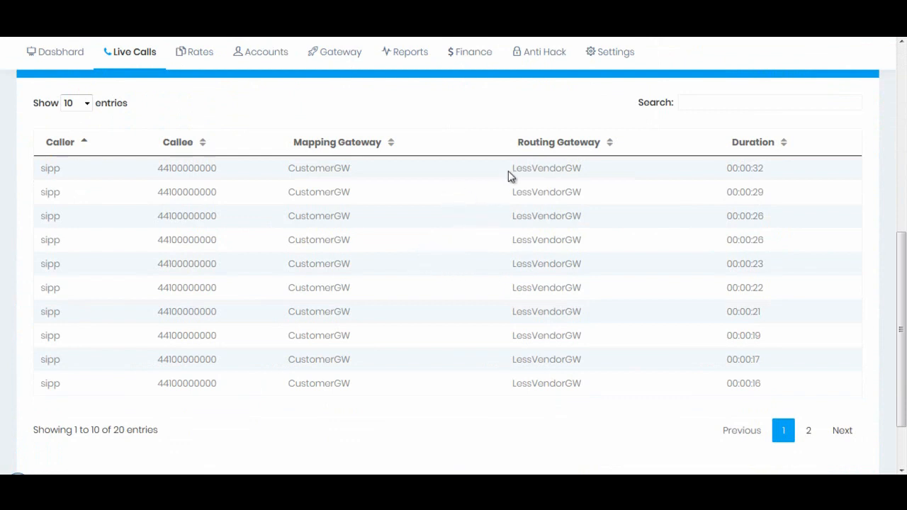
drag(534, 170, 584, 172)
scroll(490, 223, up, 1)
scroll(488, 223, up, 4)
scroll(488, 222, down, 3)
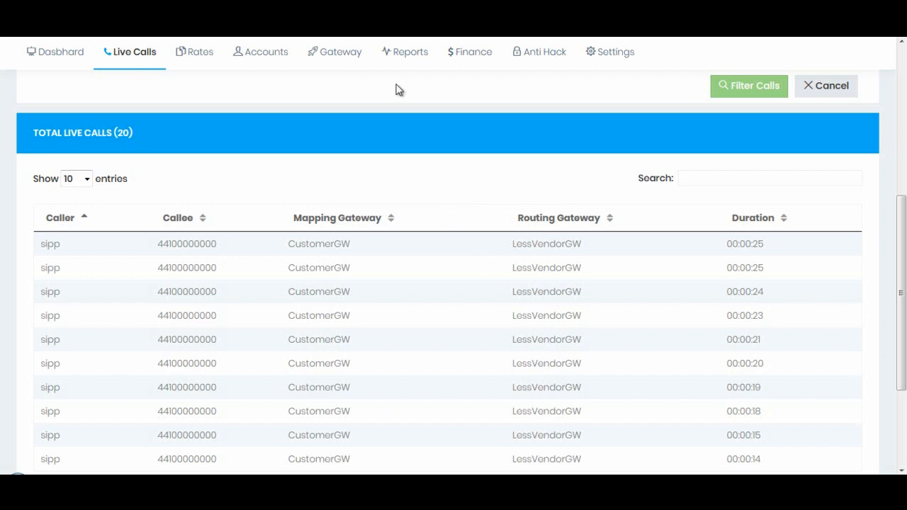
- Go back to the routing gateway list and check VendorGW's priority
mouse_move(328, 57)
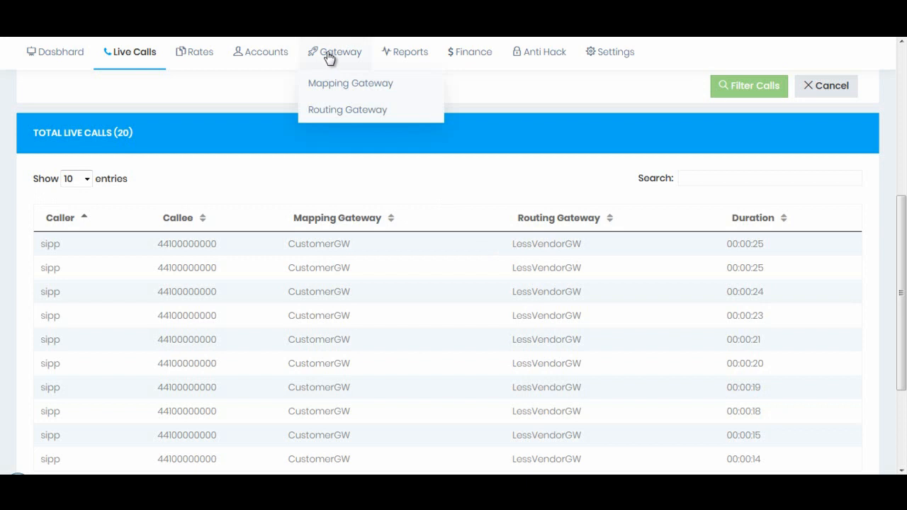
click(317, 117)
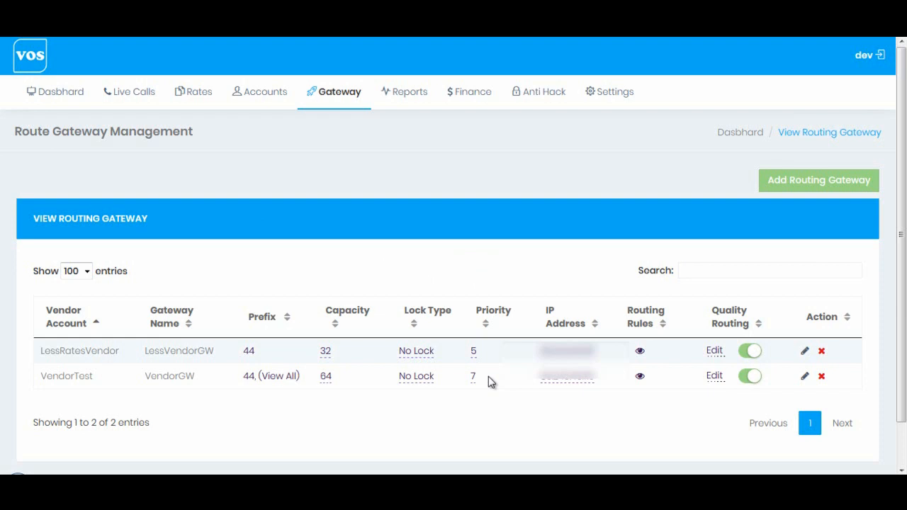
drag(486, 380, 454, 381)
- Review VendorGW's quality routing settings, checking its minimum ASR, and leave them without saving
click(714, 378)
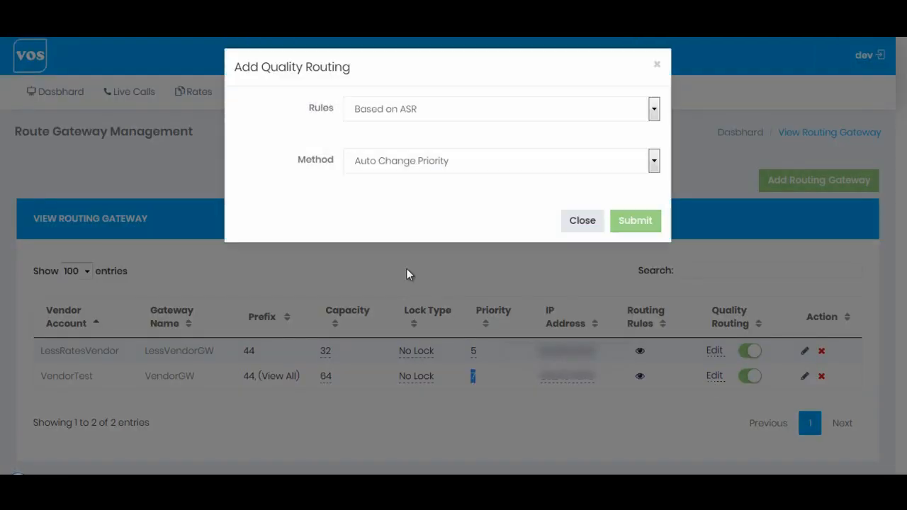
drag(367, 161, 326, 172)
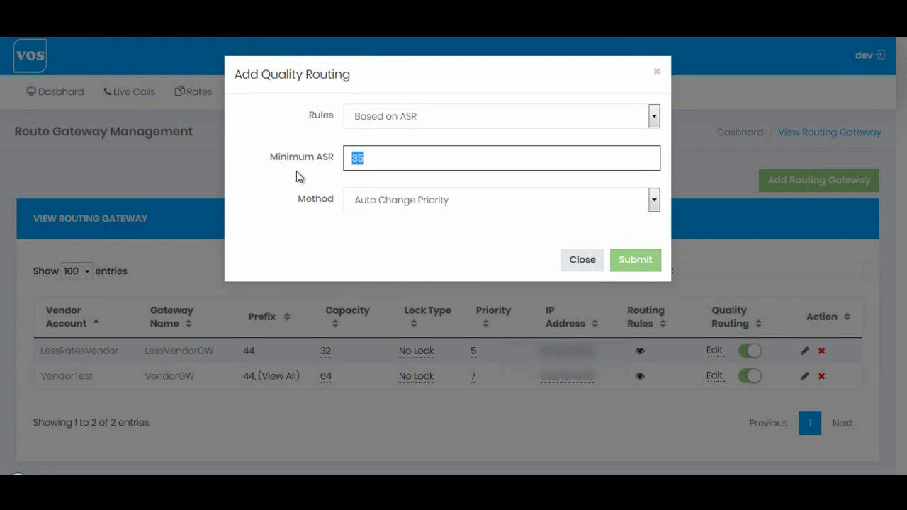
click(585, 267)
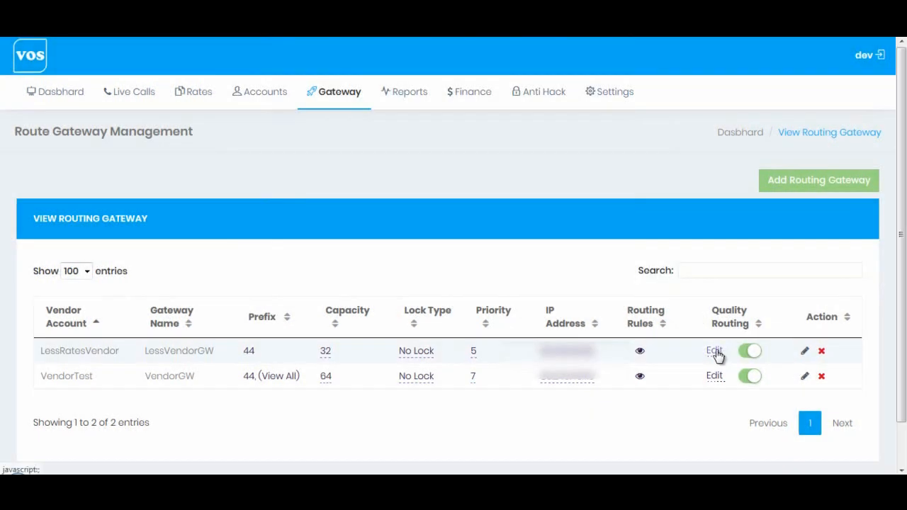
- Review LessVendorGW's quality routing settings, checking its minimum ASR and method, and leave them without saving
click(715, 351)
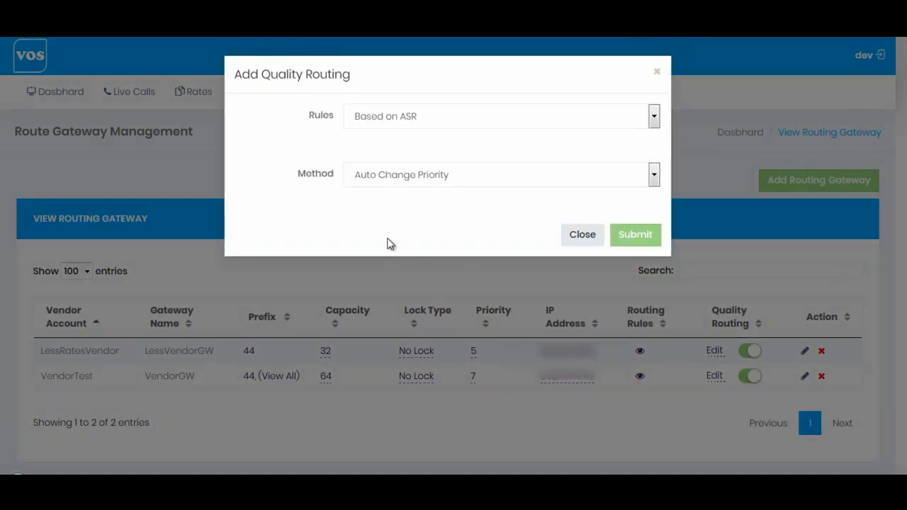
drag(371, 158, 351, 159)
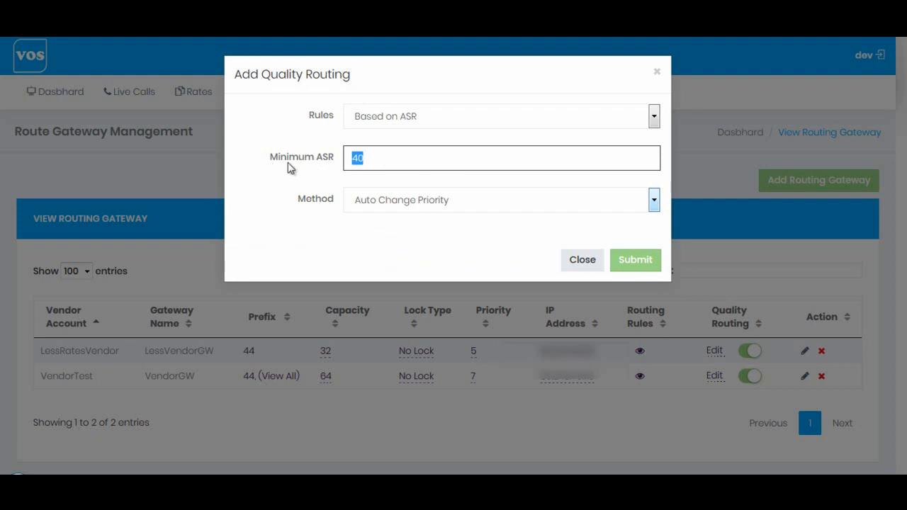
click(373, 159)
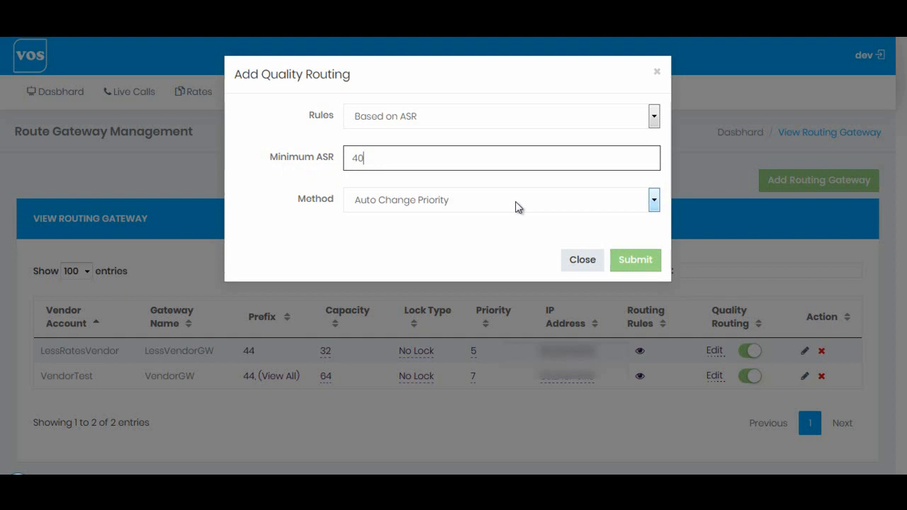
click(582, 260)
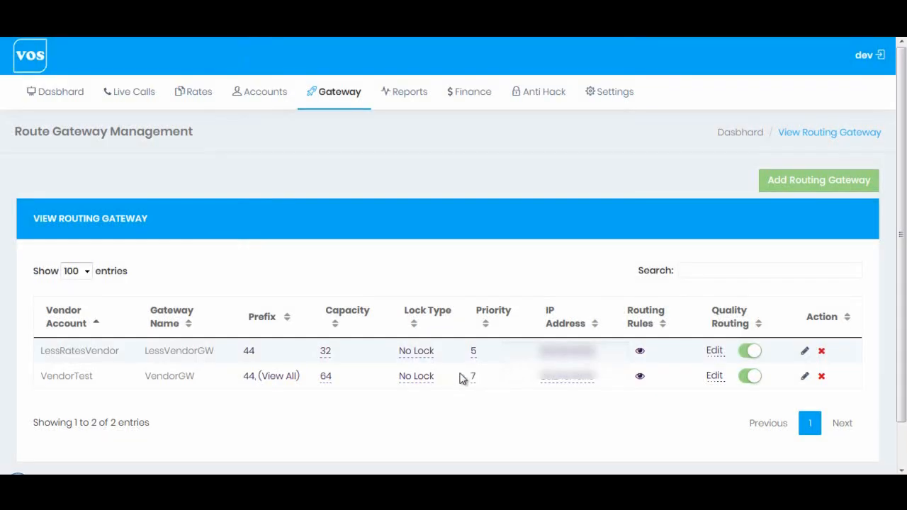
- Reload the routing gateway list and recheck the priorities of LessVendorGW and VendorGW
drag(486, 355, 459, 357)
mouse_move(336, 94)
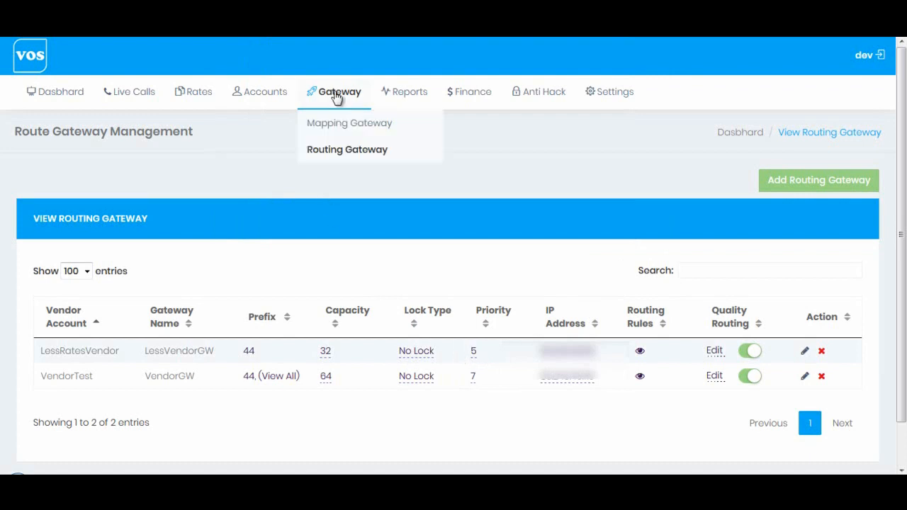
click(342, 153)
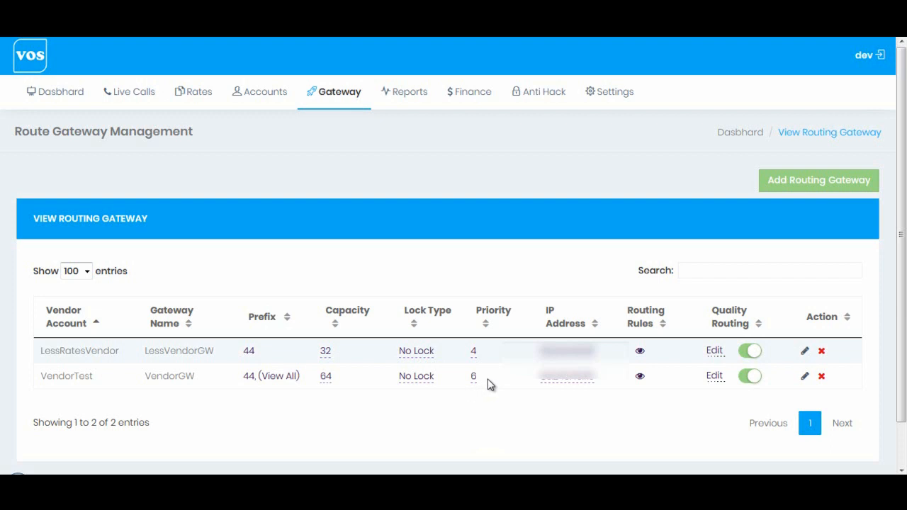
drag(486, 385, 464, 381)
drag(487, 354, 458, 357)
- Open the Quality Routing Analysis report and check the date, time and last recorded ASR of VendorGW's first entry
mouse_move(407, 107)
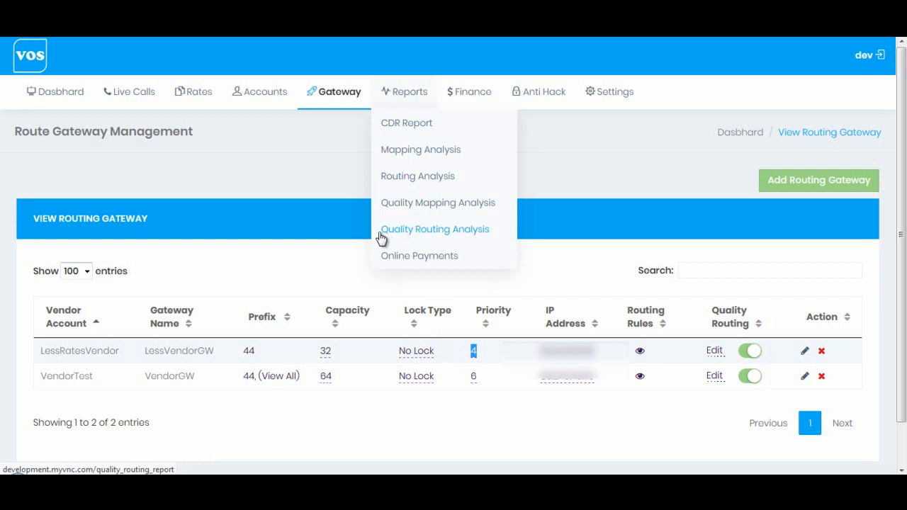
click(443, 237)
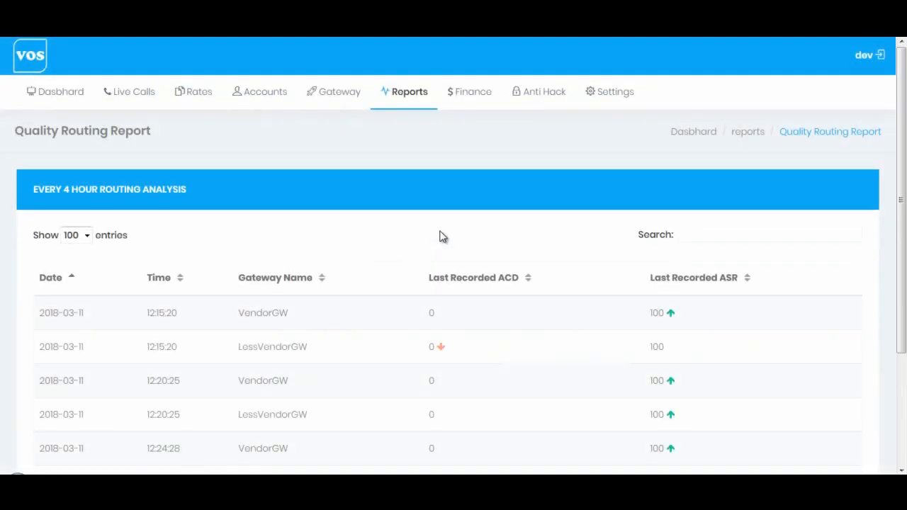
scroll(397, 275, down, 2)
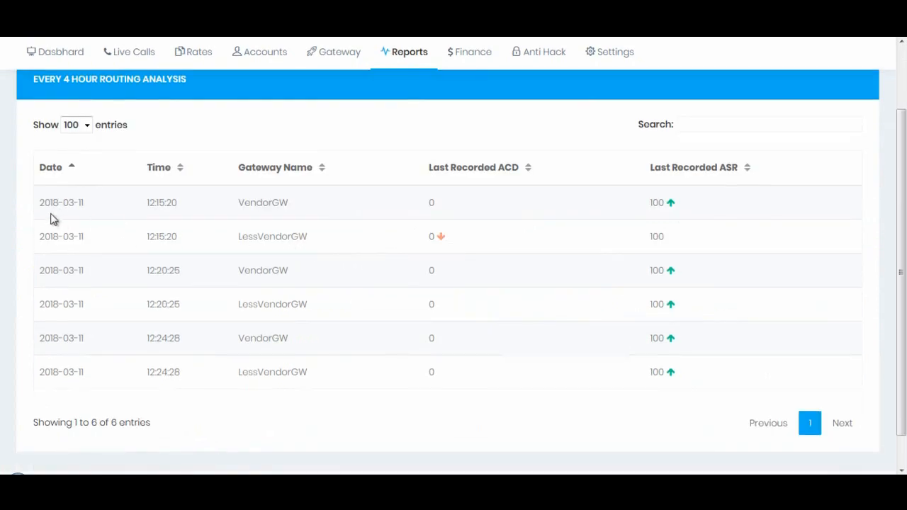
drag(39, 203, 85, 203)
drag(148, 203, 177, 203)
drag(648, 204, 664, 203)
click(682, 204)
- Check the last recorded ACD and its trend in LessVendorGW's 12:15:20 entry
drag(37, 244, 311, 246)
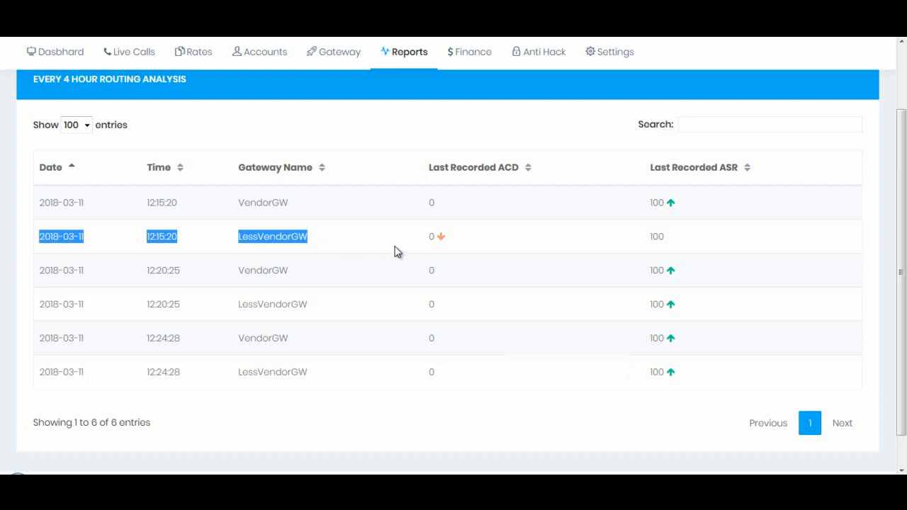
click(425, 238)
double_click(437, 236)
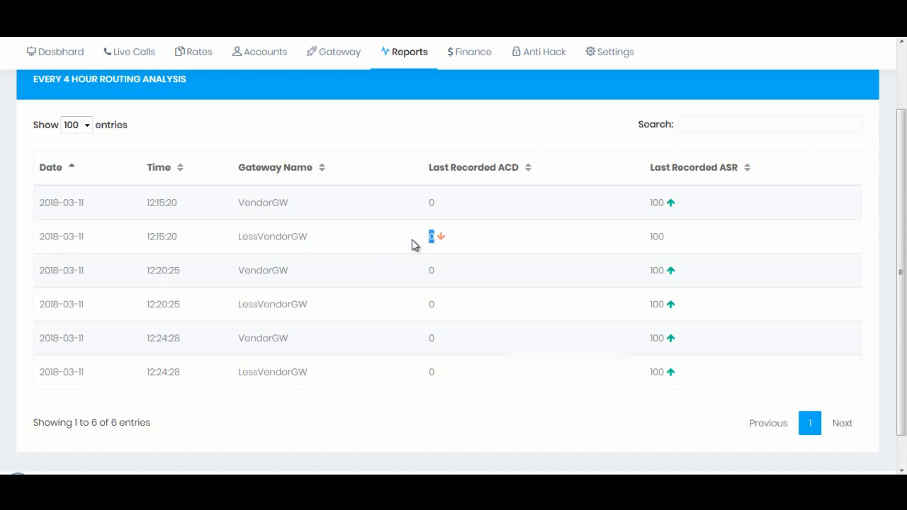
click(361, 241)
- Examine the 12:20:25 entries of both gateways and the analysis interval stated in the report heading
drag(40, 277, 641, 294)
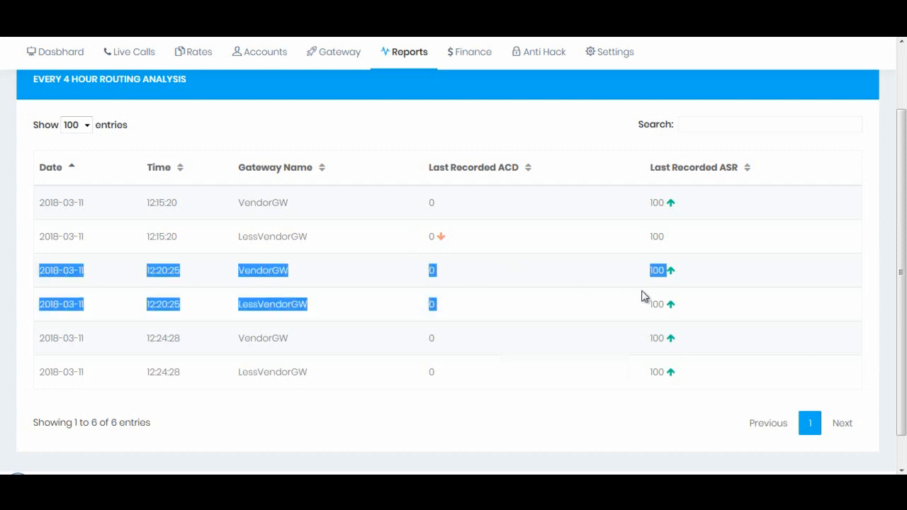
click(583, 318)
scroll(583, 318, up, 3)
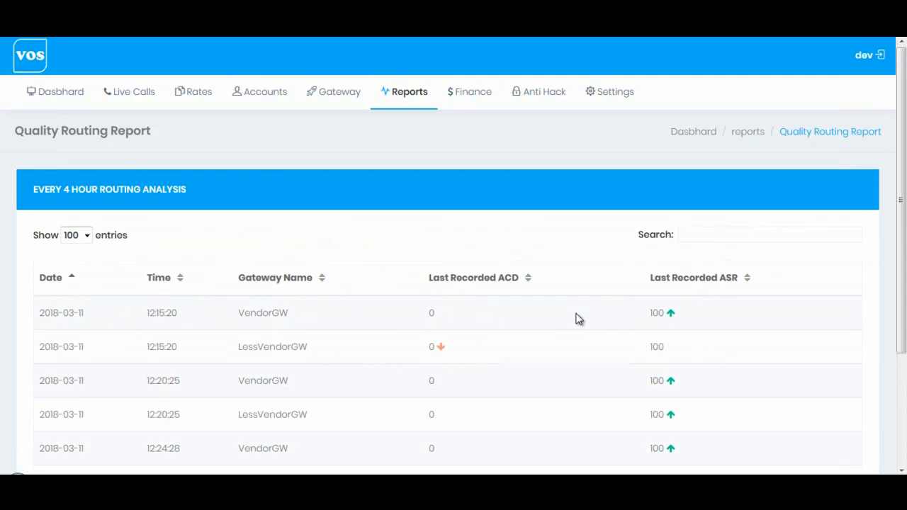
drag(32, 191, 195, 195)
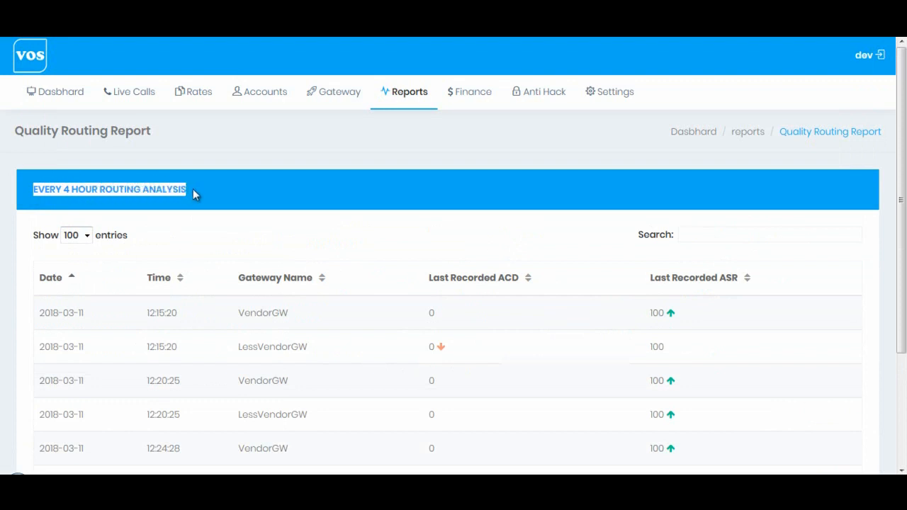
click(117, 188)
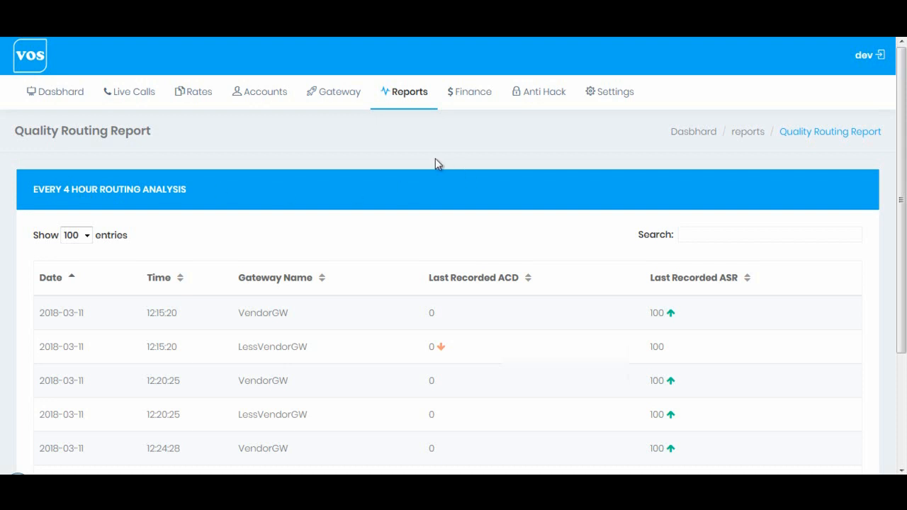
- Return to the routing gateway list and view LessVendorGW's gateway settings, closing them without changes
mouse_move(333, 97)
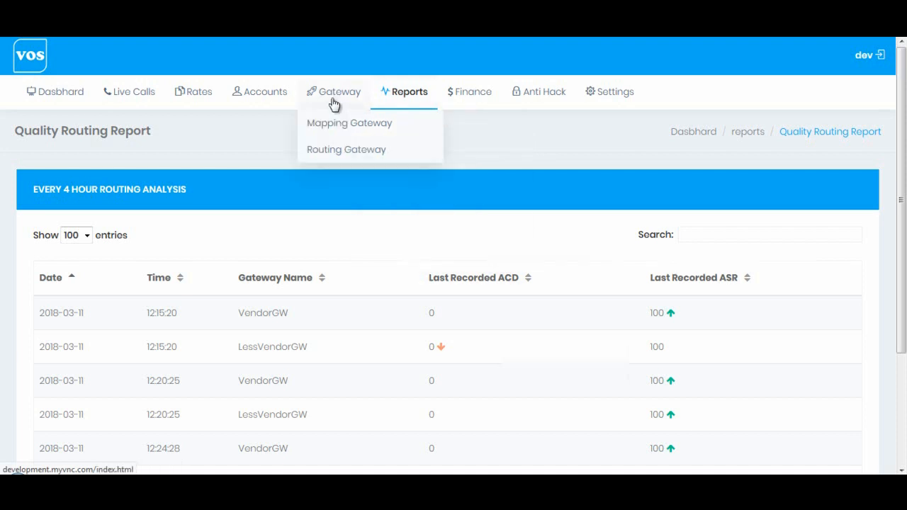
click(348, 152)
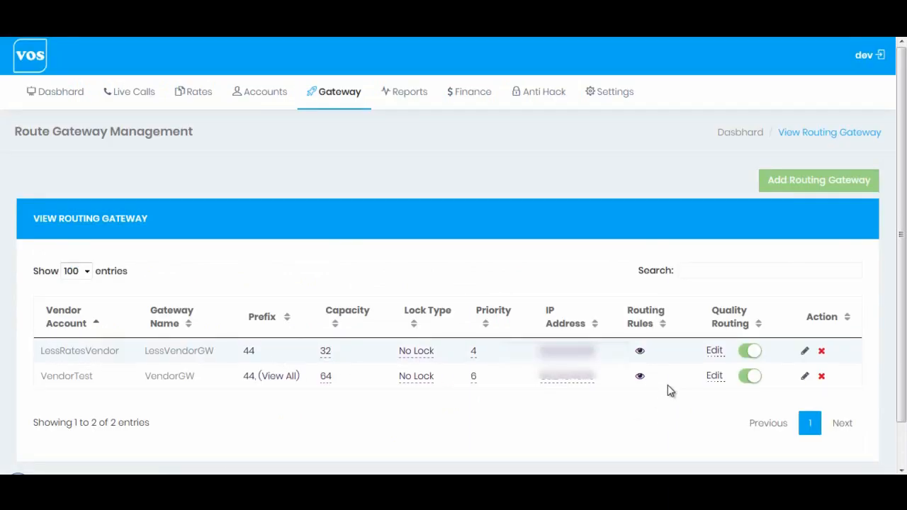
click(805, 352)
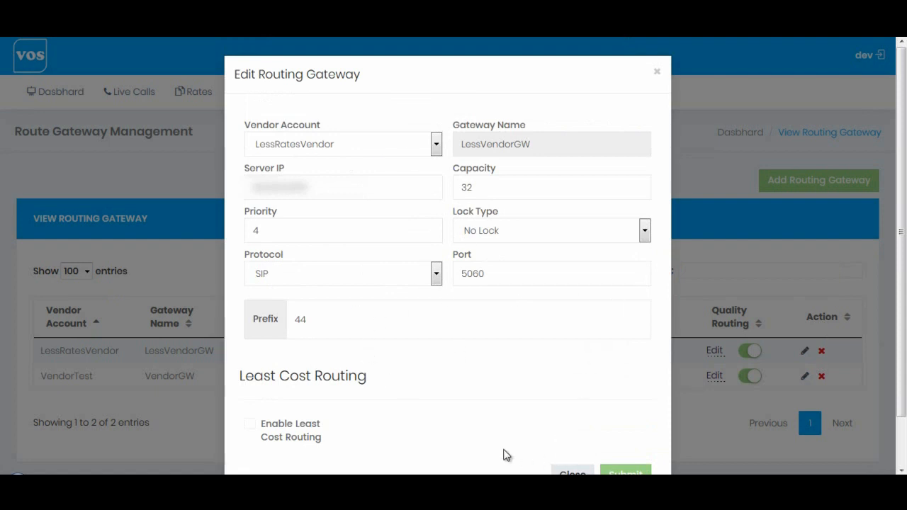
click(579, 471)
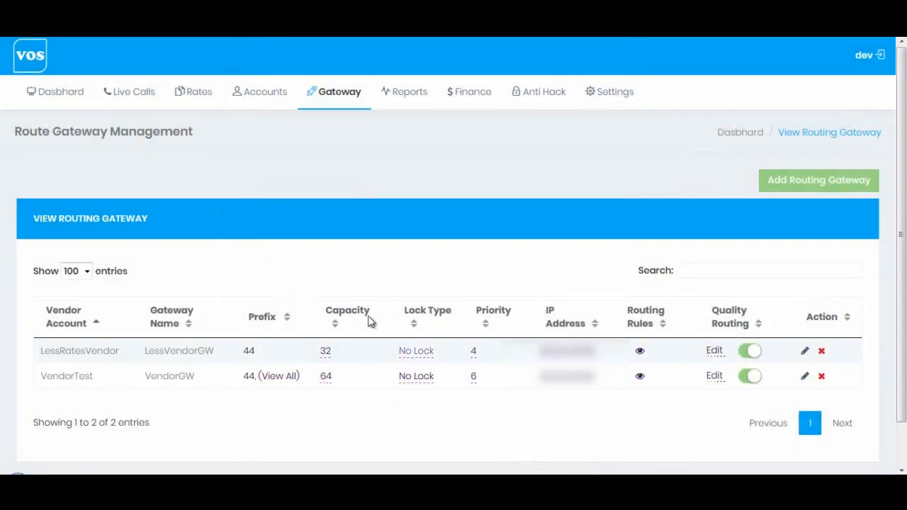
- Open the vendor accounts and add a balance of 60 to LessRatesVendor
mouse_move(340, 102)
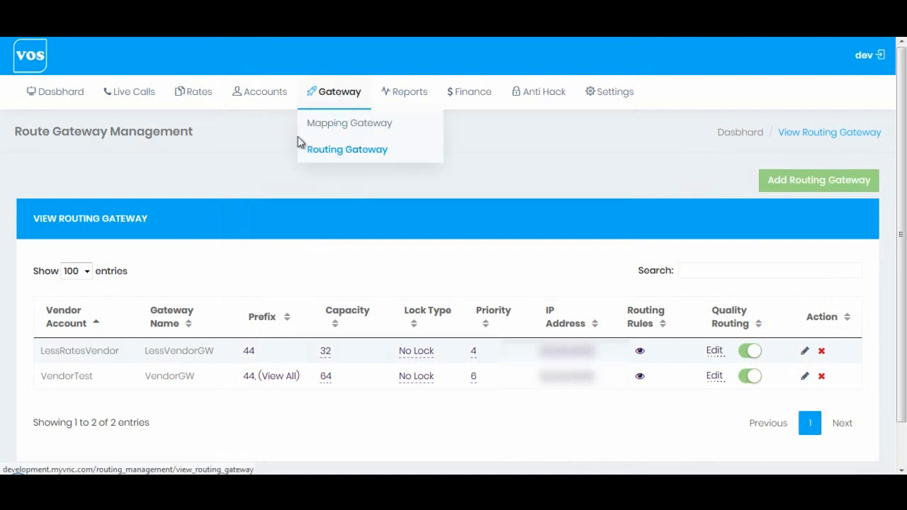
click(268, 151)
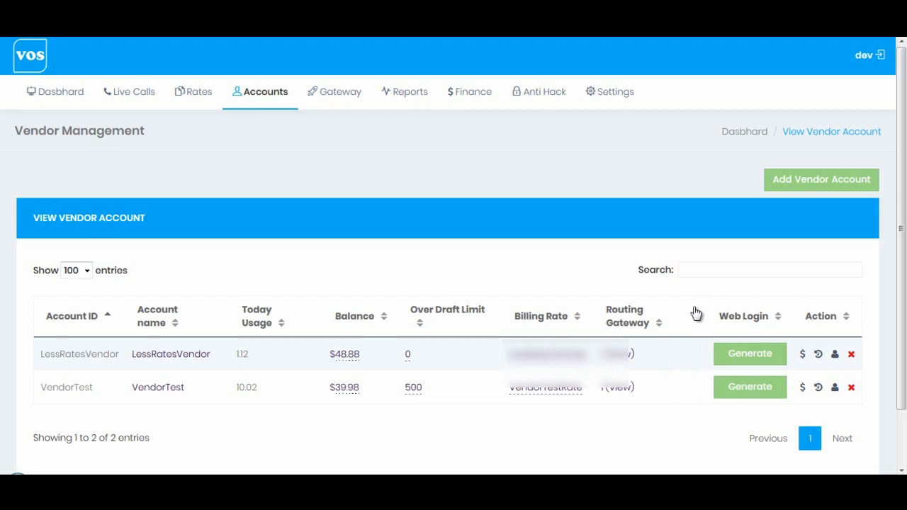
click(802, 355)
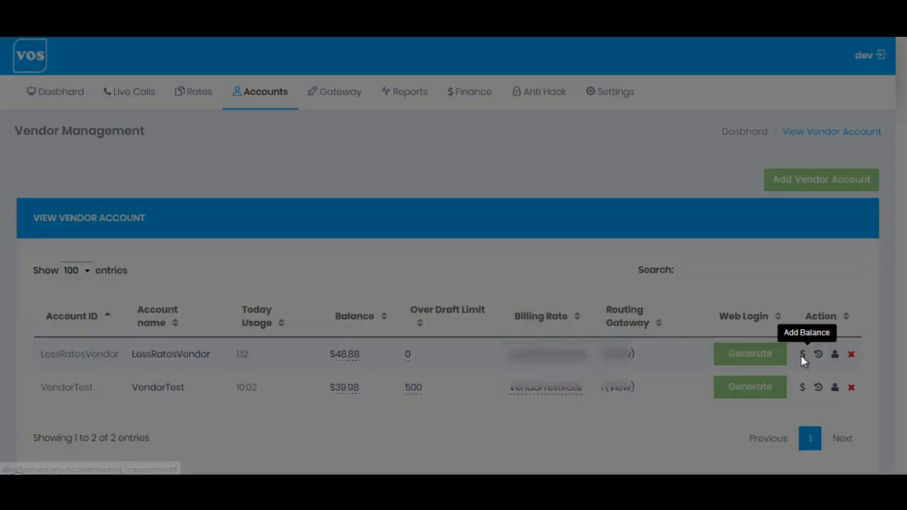
click(416, 121)
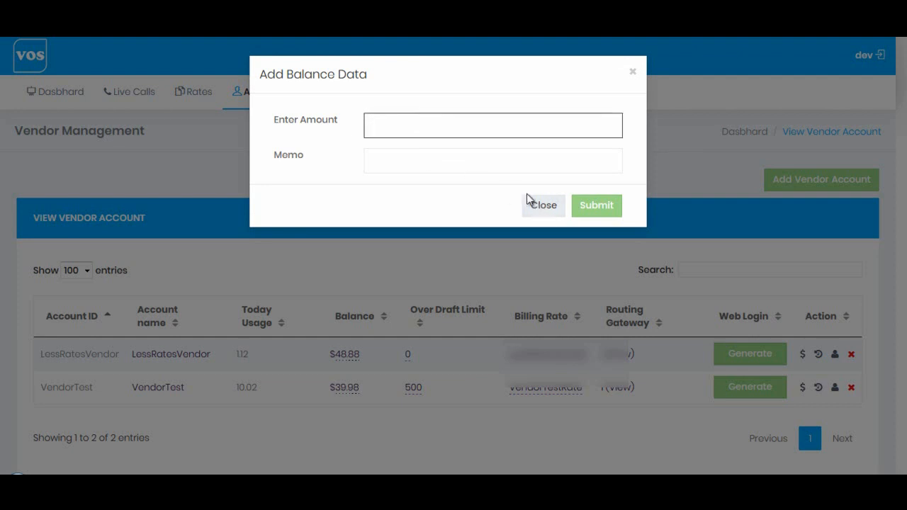
text(60)
click(607, 206)
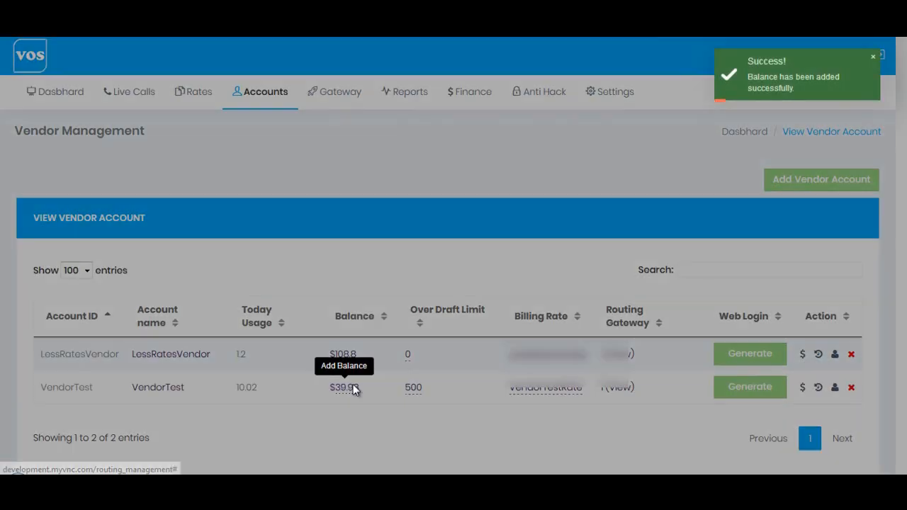
- Add a balance of 90 to the VendorTest account
click(353, 387)
click(401, 132)
text(90)
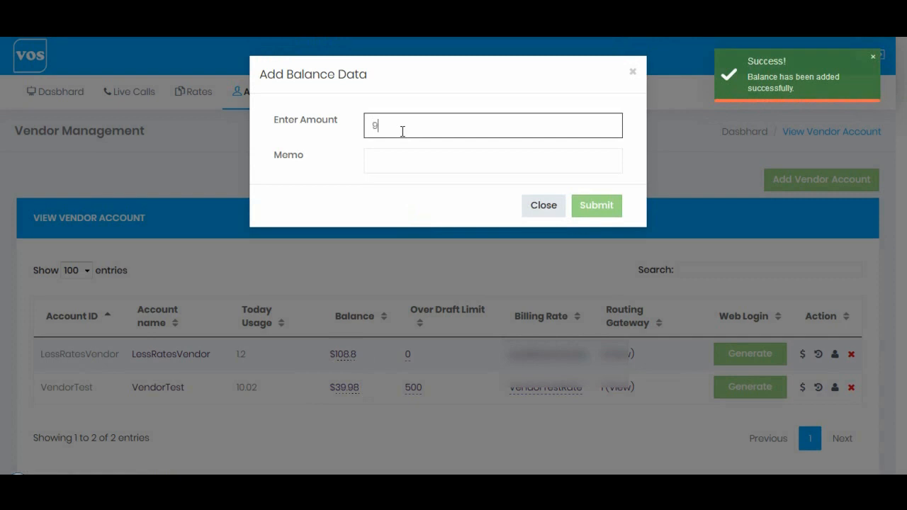
click(593, 209)
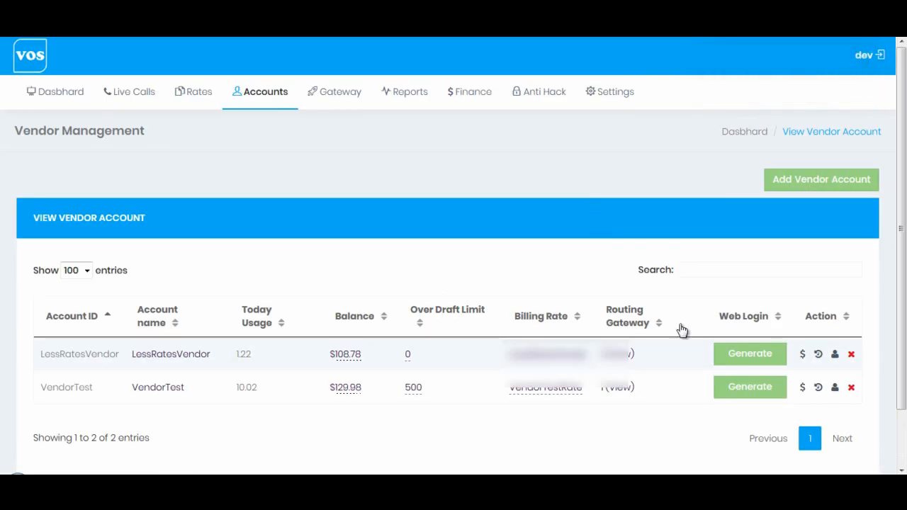
- View VendorTest's balance history to check today's payments
click(819, 389)
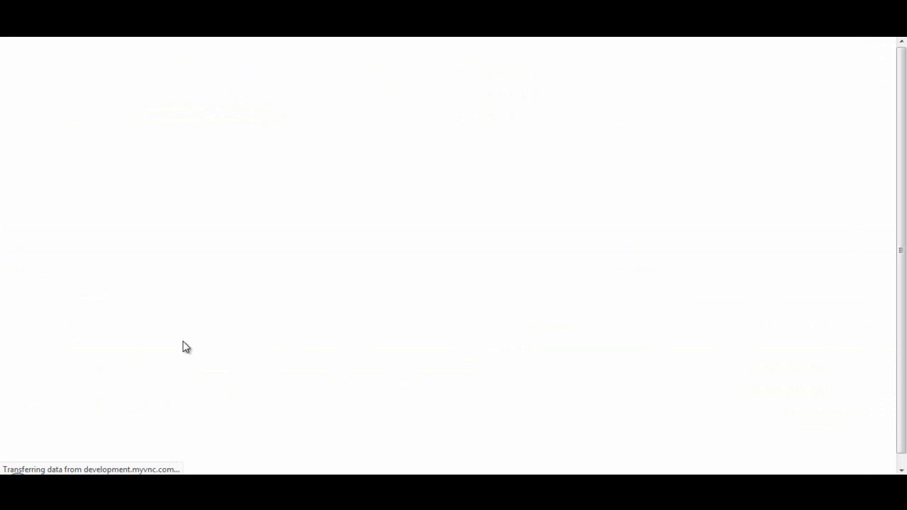
scroll(183, 347, down, 1)
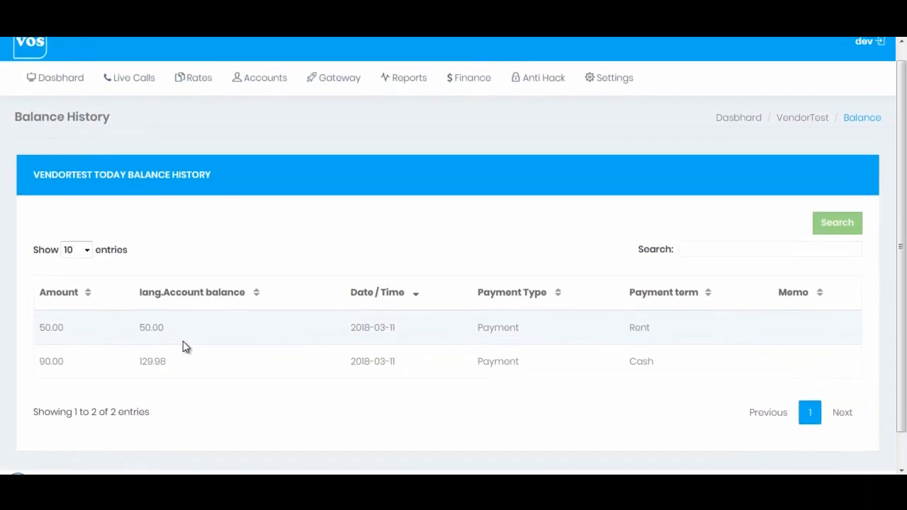
scroll(182, 342, up, 1)
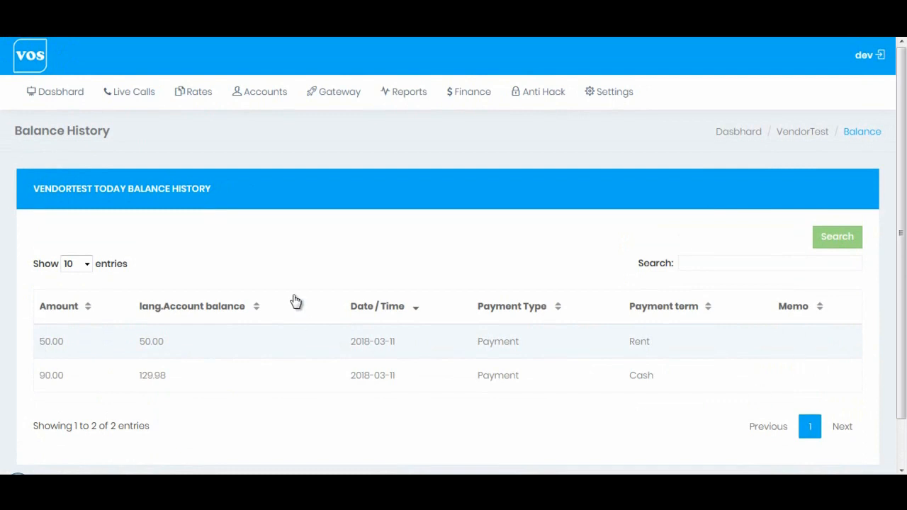
- Return to the vendor accounts and open the vendor details of LessRatesVendor
mouse_move(263, 99)
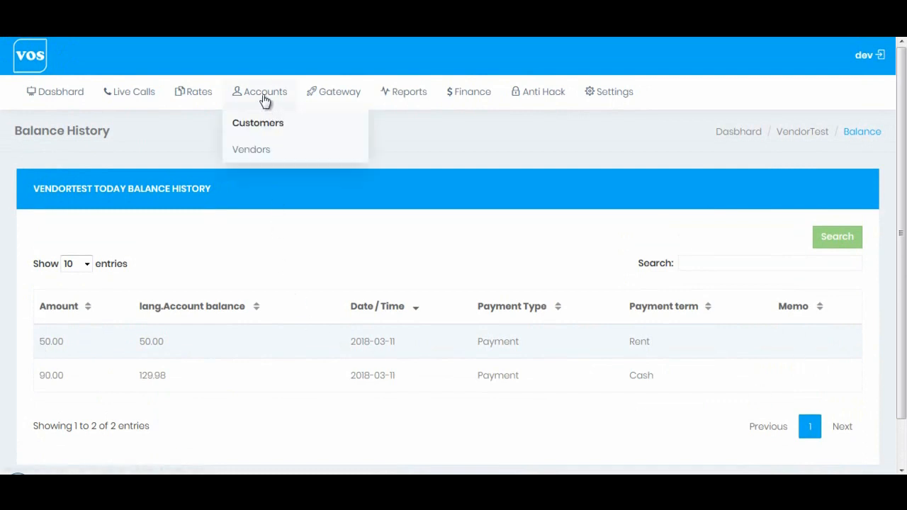
click(251, 150)
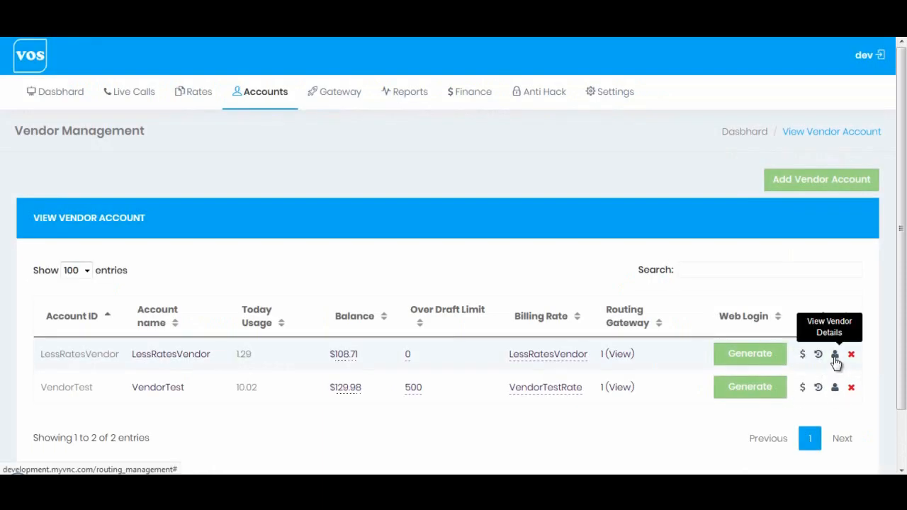
click(834, 357)
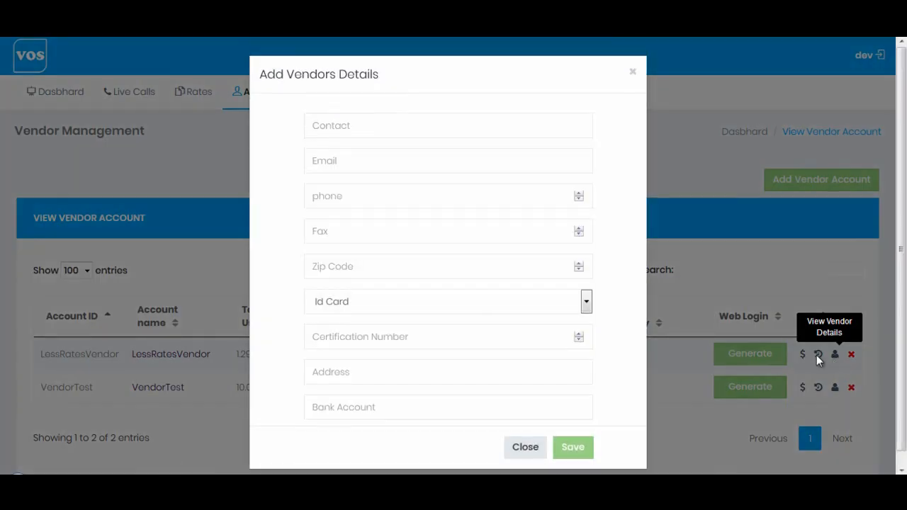
- Examine the contact, email, phone, fax and zip code fields of the vendor details form and close it without saving
click(371, 132)
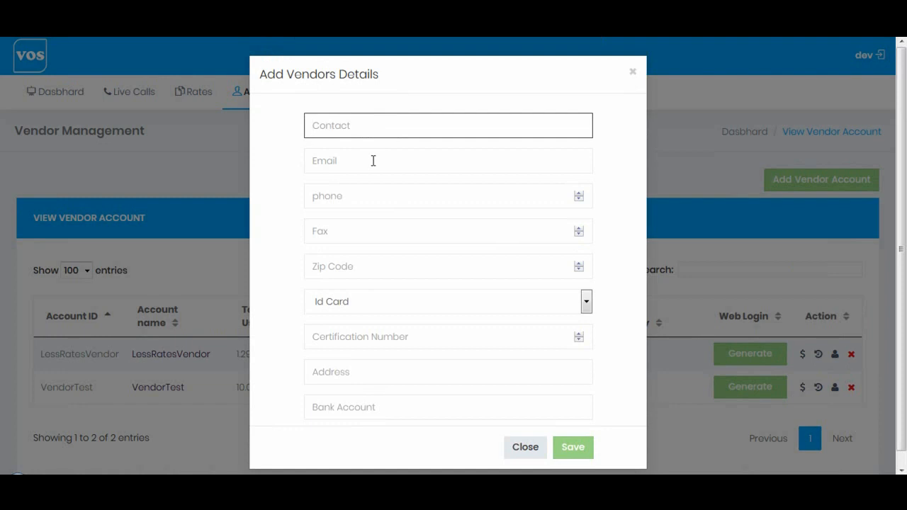
click(340, 168)
click(343, 192)
click(324, 233)
click(351, 268)
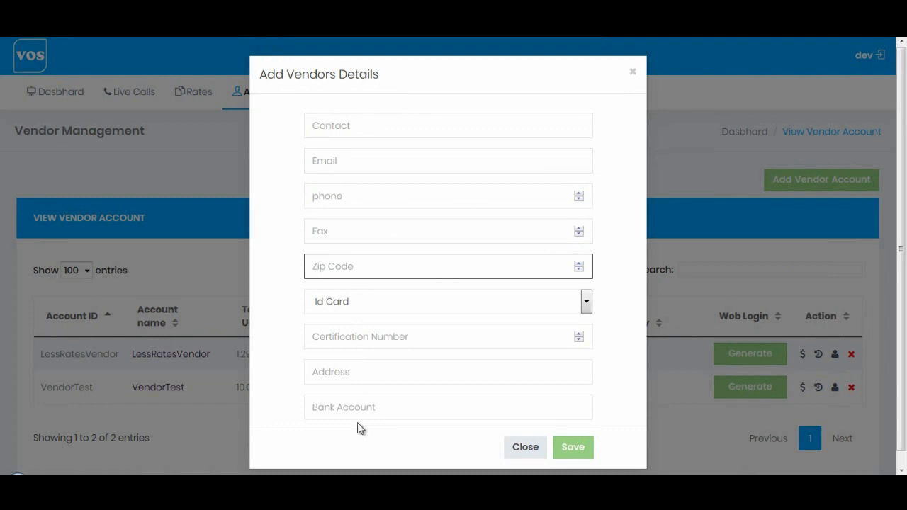
click(528, 453)
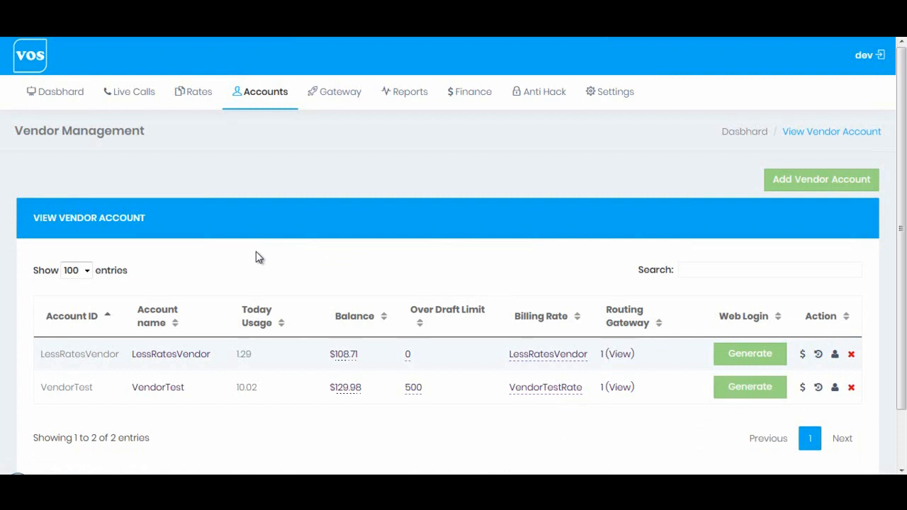
- View the routing gateway list and open the Quality Routing Analysis report
mouse_move(261, 101)
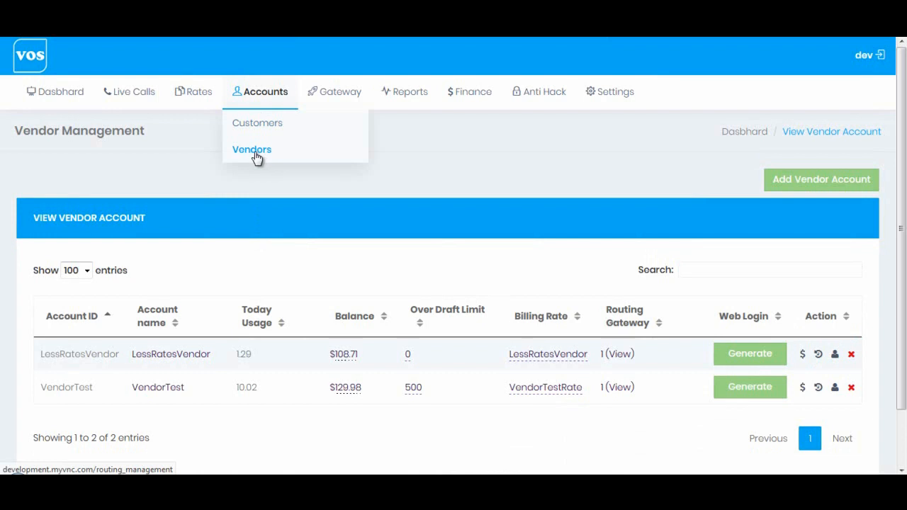
mouse_move(328, 135)
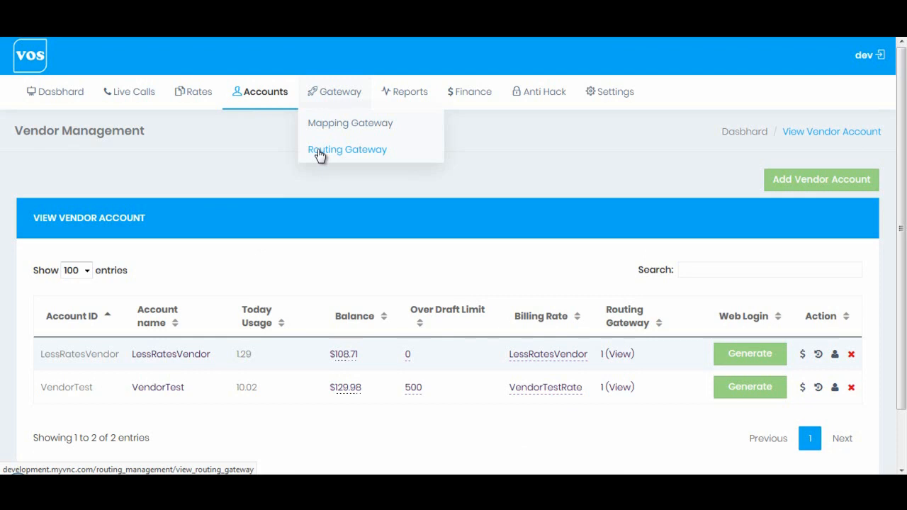
click(319, 152)
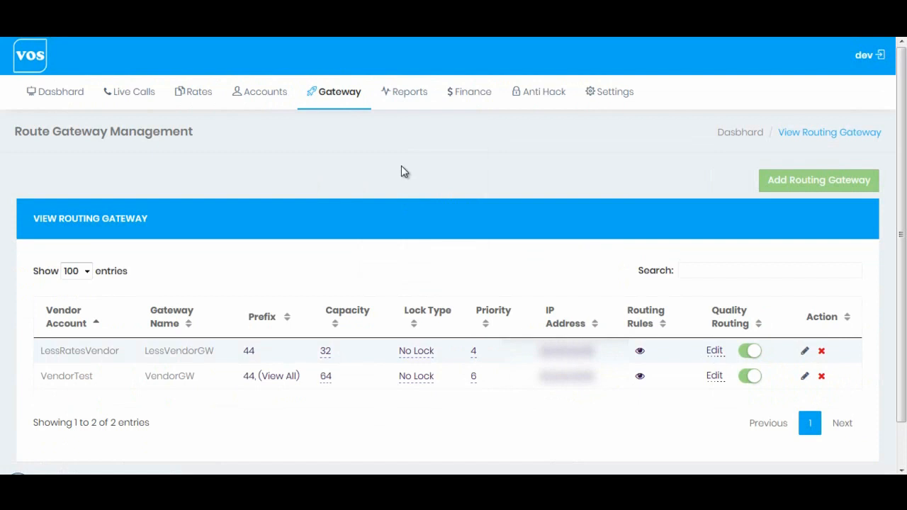
mouse_move(399, 95)
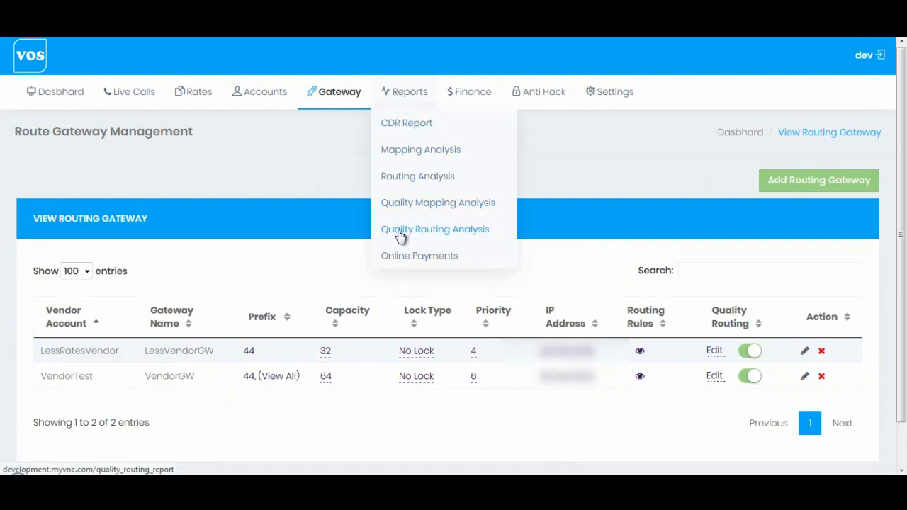
click(450, 233)
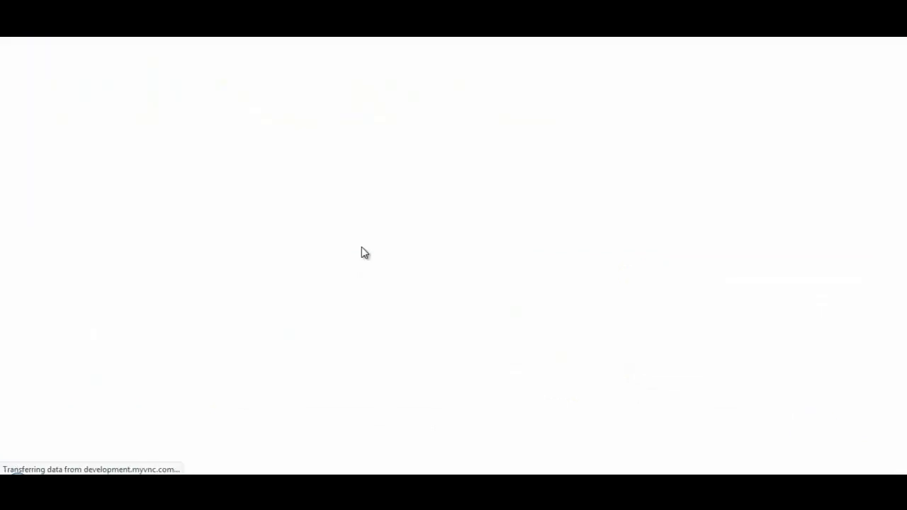